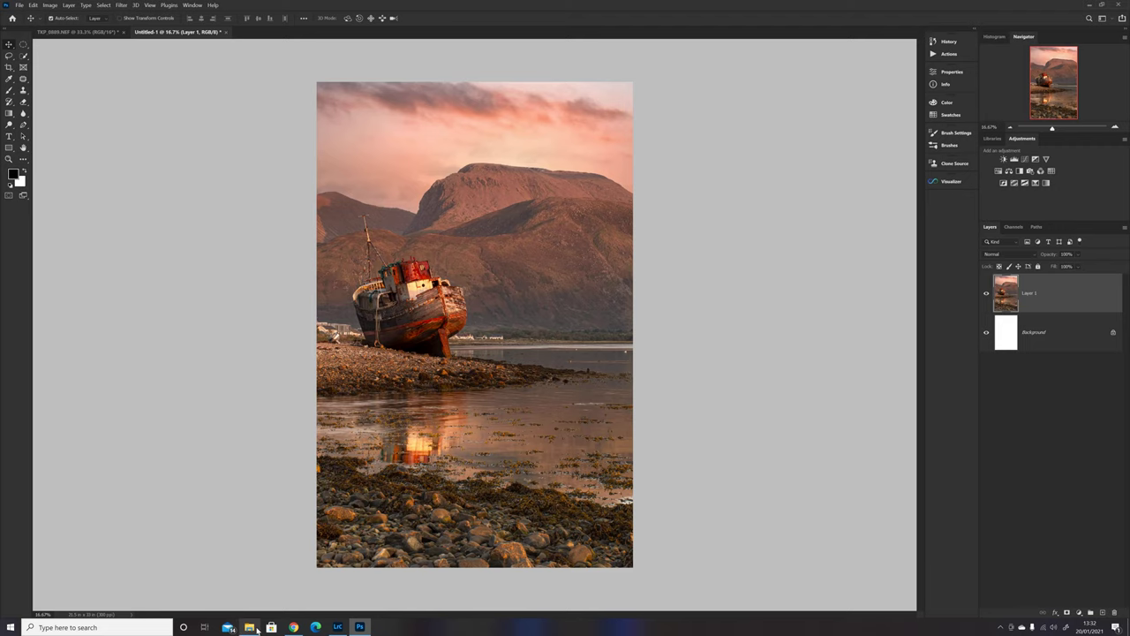
- Place "3rd beach hut texture.jpg" from the Textures folder over the boat photo and scale it to cover the whole canvas
{"action": "left_click", "coordinate": [251, 627]}
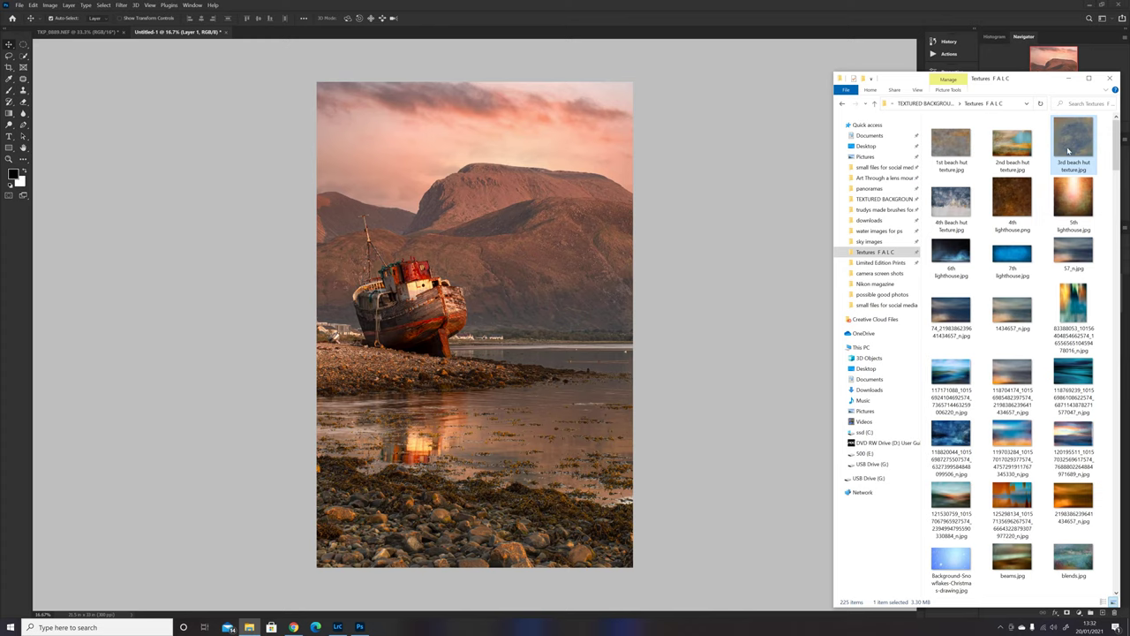
{"action": "left_click_drag", "start_coordinate": [1069, 150], "coordinate": [484, 316]}
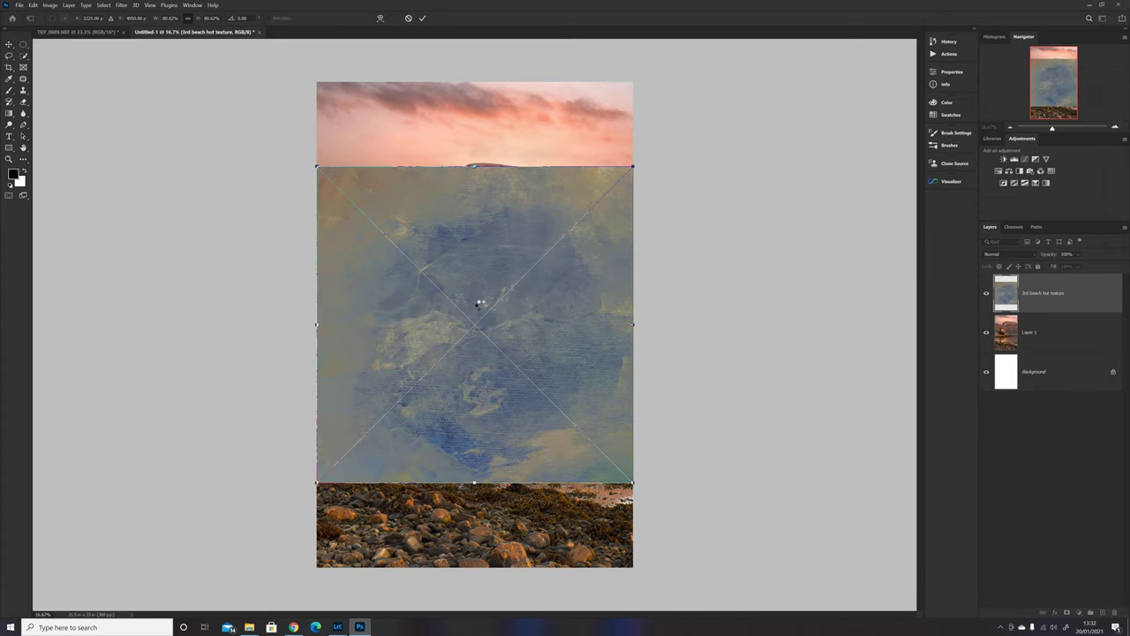
{"action": "left_click_drag", "start_coordinate": [474, 166], "coordinate": [473, 81]}
{"action": "left_click_drag", "start_coordinate": [474, 483], "coordinate": [475, 575]}
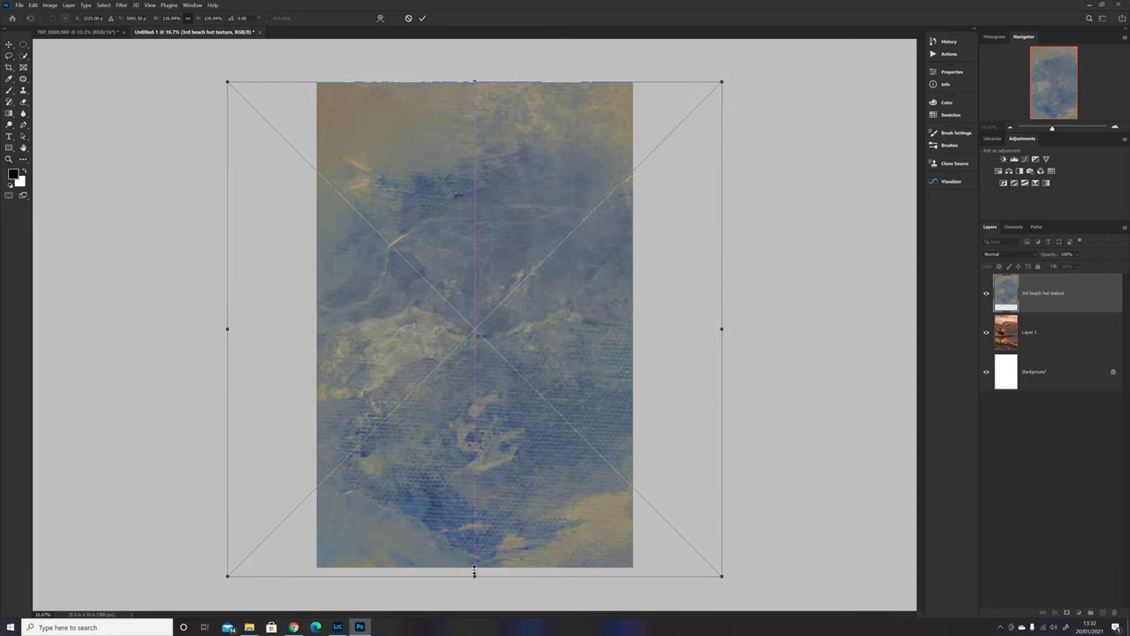
{"action": "left_click", "coordinate": [423, 18]}
- Set the beach hut texture layer's blend mode to Lighter Color and add a white layer mask to it
{"action": "left_click", "coordinate": [1005, 256]}
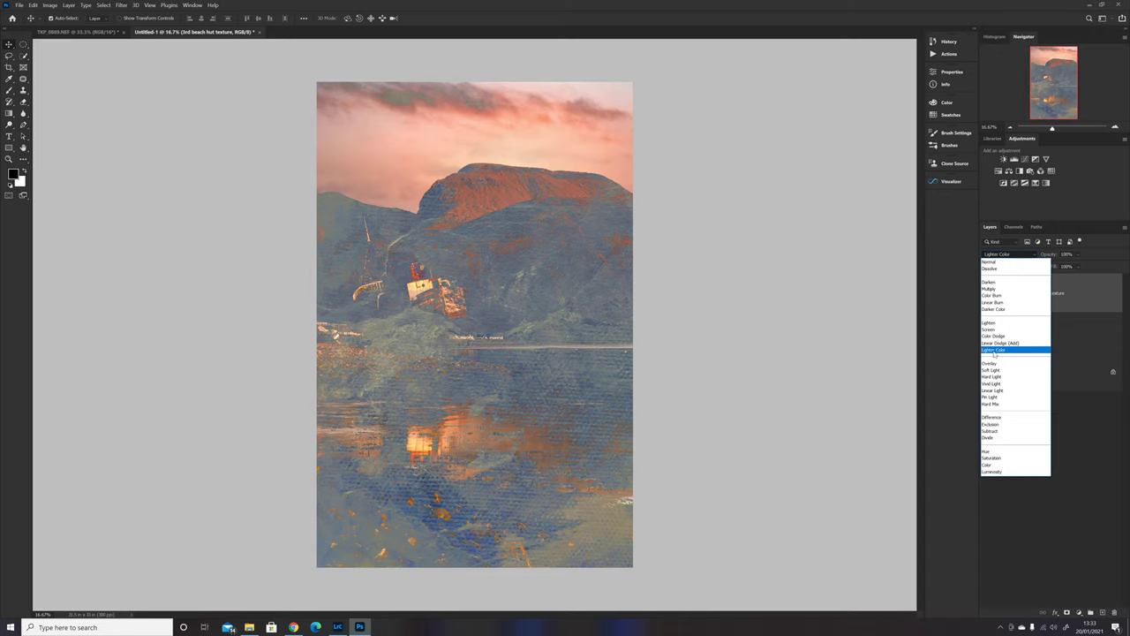
{"action": "left_click", "coordinate": [994, 350]}
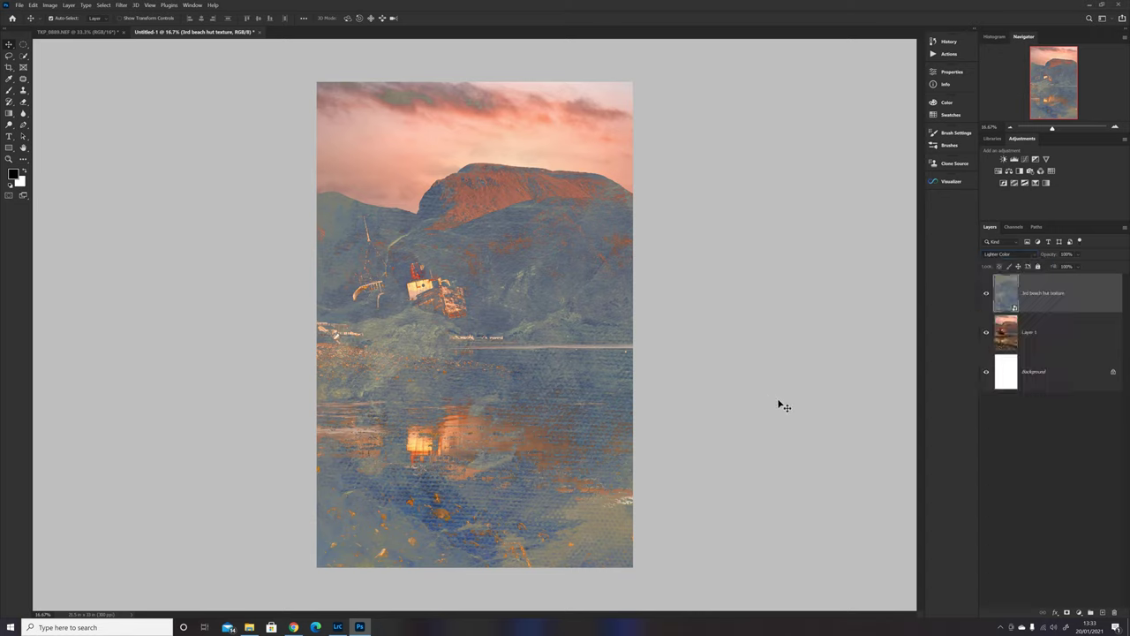
{"action": "left_click", "coordinate": [1068, 612]}
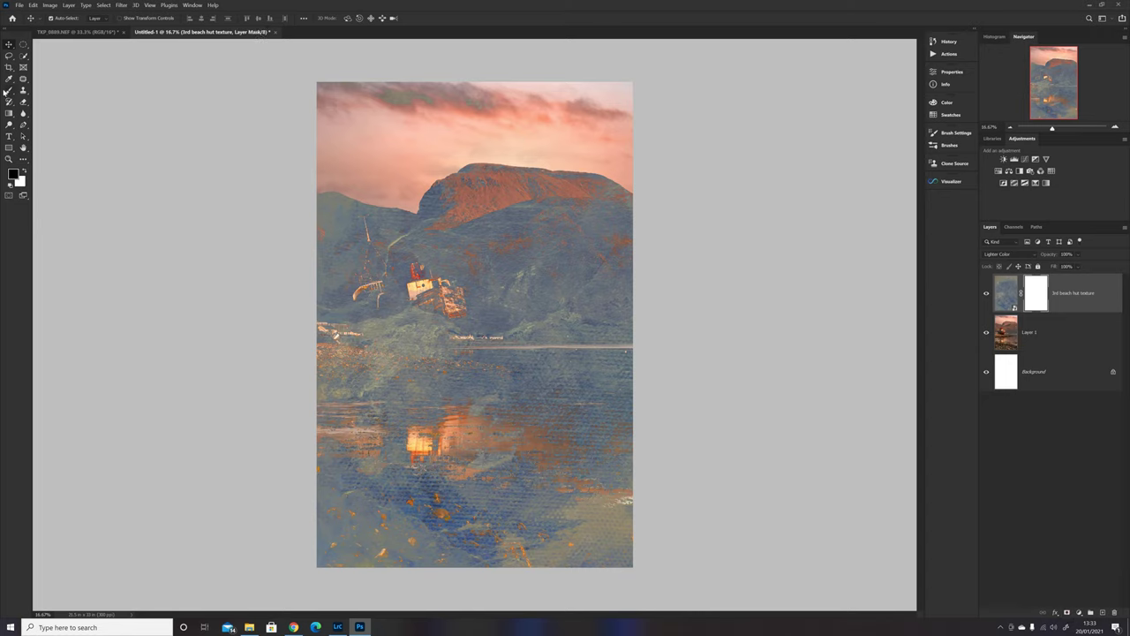
- Adjust the brush opacity and flow and paint black on the layer mask to clear the texture from the boat
{"action": "left_click", "coordinate": [9, 91]}
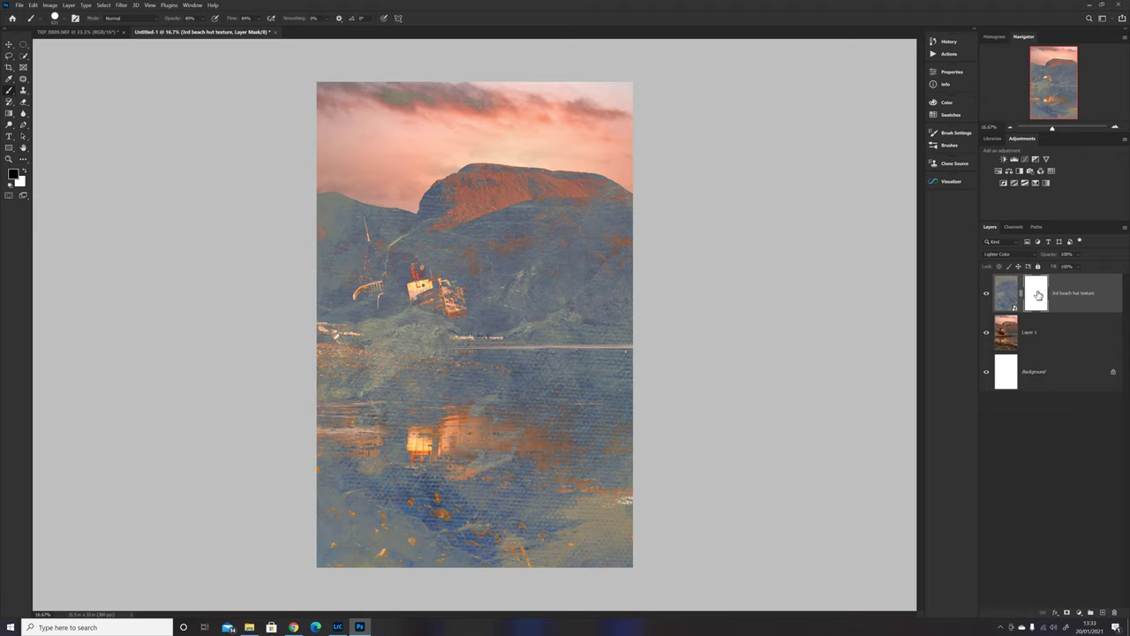
{"action": "left_click", "coordinate": [203, 19]}
{"action": "left_click", "coordinate": [192, 30]}
{"action": "left_click", "coordinate": [259, 18]}
{"action": "left_click", "coordinate": [251, 30]}
{"action": "left_click", "coordinate": [419, 298]}
{"action": "mouse_move", "coordinate": [421, 307]}
{"action": "left_mouse_down"}
{"action": "mouse_move", "coordinate": [406, 279]}
{"action": "mouse_move", "coordinate": [417, 274]}
{"action": "mouse_move", "coordinate": [368, 303]}
{"action": "mouse_move", "coordinate": [440, 322]}
{"action": "mouse_move", "coordinate": [404, 281]}
{"action": "mouse_move", "coordinate": [402, 314]}
{"action": "mouse_move", "coordinate": [433, 326]}
{"action": "mouse_move", "coordinate": [372, 315]}
{"action": "left_mouse_up"}
- Set the brush opacity and flow to 13% and refine the mask around the boat's hull, bow and mast
{"action": "left_click", "coordinate": [202, 18]}
{"action": "left_click_drag", "start_coordinate": [205, 30], "coordinate": [256, 30]}
{"action": "left_click", "coordinate": [259, 19]}
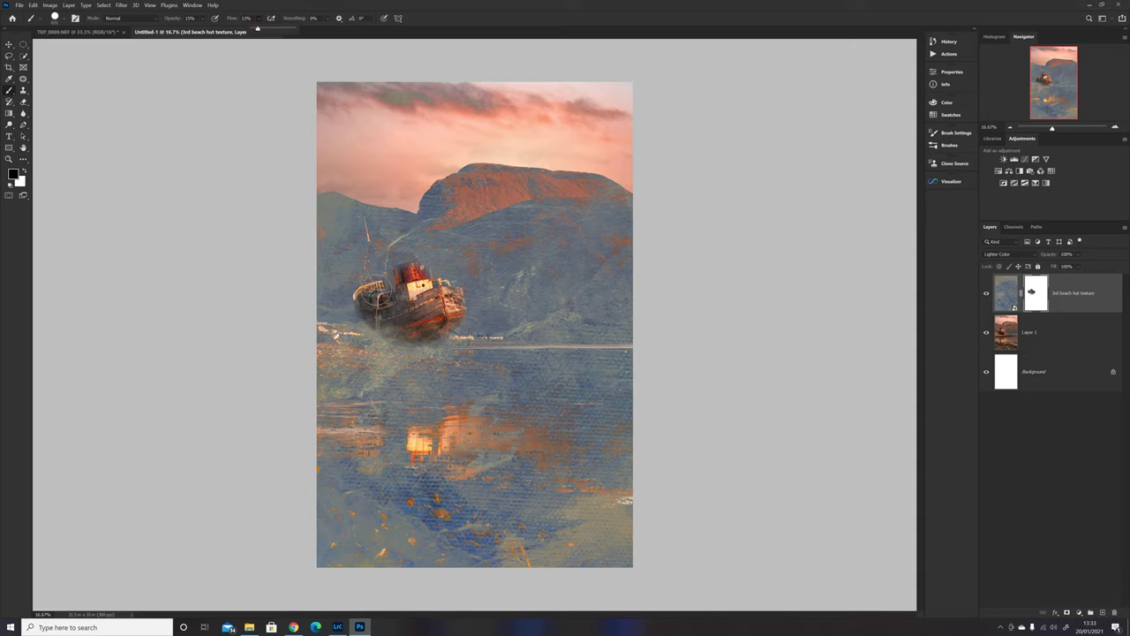
{"action": "left_click", "coordinate": [385, 316]}
{"action": "mouse_move", "coordinate": [373, 328]}
{"action": "left_mouse_down"}
{"action": "mouse_move", "coordinate": [401, 328]}
{"action": "mouse_move", "coordinate": [388, 335]}
{"action": "mouse_move", "coordinate": [433, 341]}
{"action": "mouse_move", "coordinate": [420, 328]}
{"action": "mouse_move", "coordinate": [452, 323]}
{"action": "mouse_move", "coordinate": [405, 346]}
{"action": "mouse_move", "coordinate": [365, 320]}
{"action": "mouse_move", "coordinate": [352, 327]}
{"action": "mouse_move", "coordinate": [371, 304]}
{"action": "mouse_move", "coordinate": [358, 284]}
{"action": "mouse_move", "coordinate": [420, 263]}
{"action": "mouse_move", "coordinate": [399, 264]}
{"action": "mouse_move", "coordinate": [369, 218]}
{"action": "mouse_move", "coordinate": [380, 257]}
{"action": "mouse_move", "coordinate": [376, 231]}
{"action": "mouse_move", "coordinate": [347, 221]}
{"action": "mouse_move", "coordinate": [397, 264]}
{"action": "left_mouse_up"}
{"action": "mouse_move", "coordinate": [432, 314]}
{"action": "left_mouse_down"}
{"action": "mouse_move", "coordinate": [446, 325]}
{"action": "mouse_move", "coordinate": [437, 339]}
{"action": "mouse_move", "coordinate": [406, 343]}
{"action": "mouse_move", "coordinate": [367, 323]}
{"action": "mouse_move", "coordinate": [364, 300]}
{"action": "mouse_move", "coordinate": [468, 323]}
{"action": "left_mouse_up"}
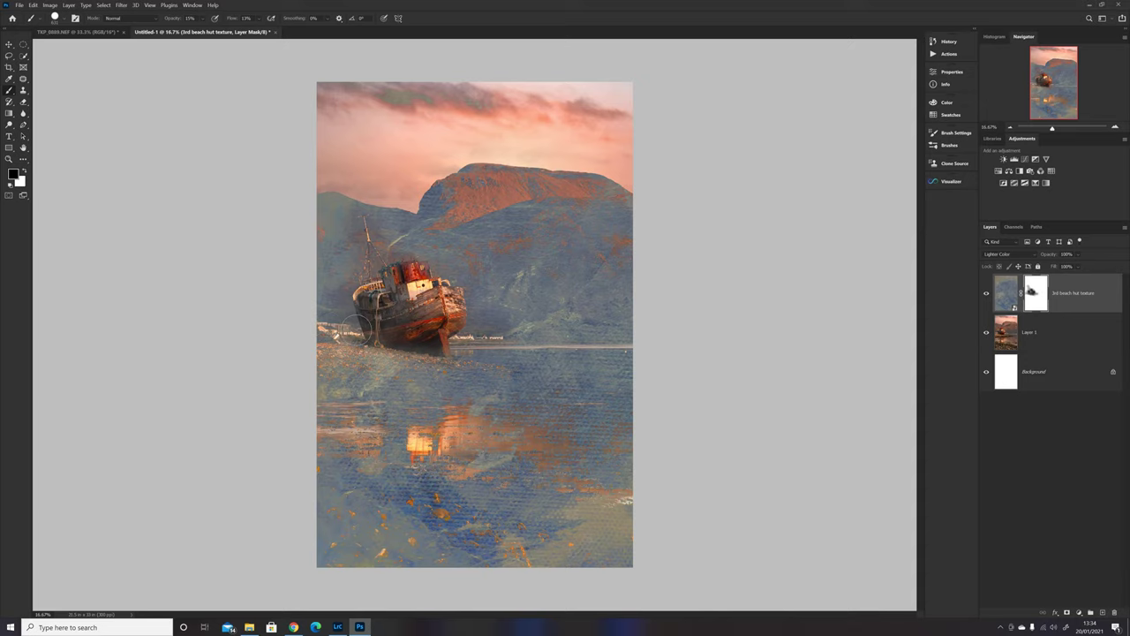
{"action": "mouse_move", "coordinate": [324, 309]}
{"action": "left_mouse_down"}
{"action": "mouse_move", "coordinate": [363, 326]}
{"action": "mouse_move", "coordinate": [370, 299]}
{"action": "mouse_move", "coordinate": [407, 272]}
{"action": "mouse_move", "coordinate": [379, 258]}
{"action": "mouse_move", "coordinate": [391, 261]}
{"action": "mouse_move", "coordinate": [368, 225]}
{"action": "mouse_move", "coordinate": [385, 237]}
{"action": "mouse_move", "coordinate": [388, 273]}
{"action": "mouse_move", "coordinate": [439, 271]}
{"action": "mouse_move", "coordinate": [407, 263]}
{"action": "mouse_move", "coordinate": [454, 280]}
{"action": "mouse_move", "coordinate": [442, 350]}
{"action": "mouse_move", "coordinate": [425, 344]}
{"action": "mouse_move", "coordinate": [444, 353]}
{"action": "mouse_move", "coordinate": [403, 343]}
{"action": "mouse_move", "coordinate": [360, 309]}
{"action": "mouse_move", "coordinate": [385, 304]}
{"action": "mouse_move", "coordinate": [369, 279]}
{"action": "mouse_move", "coordinate": [434, 295]}
{"action": "mouse_move", "coordinate": [430, 338]}
{"action": "mouse_move", "coordinate": [401, 324]}
{"action": "left_mouse_up"}
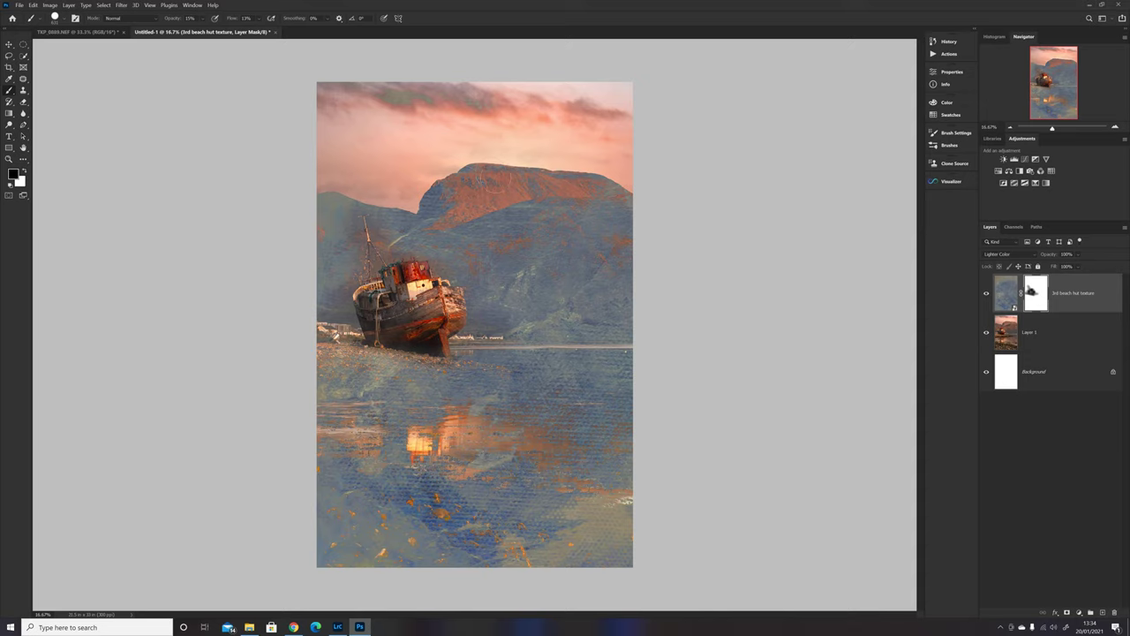
- Set the brush to 26% opacity and 22% flow, fade the texture from the mountains, and compare with the texture layer hidden
{"action": "left_click", "coordinate": [202, 18]}
{"action": "left_click_drag", "start_coordinate": [209, 31], "coordinate": [215, 31]}
{"action": "left_click", "coordinate": [258, 18]}
{"action": "left_click_drag", "start_coordinate": [266, 31], "coordinate": [271, 32]}
{"action": "mouse_move", "coordinate": [428, 209]}
{"action": "left_mouse_down"}
{"action": "mouse_move", "coordinate": [443, 187]}
{"action": "mouse_move", "coordinate": [440, 196]}
{"action": "left_mouse_up"}
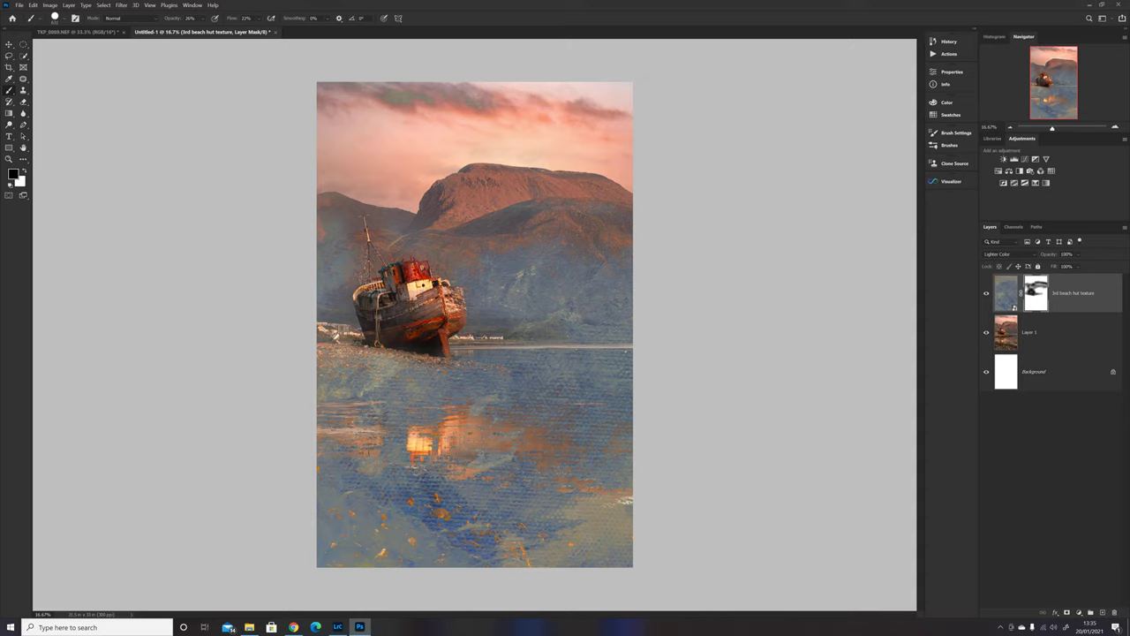
{"action": "mouse_move", "coordinate": [469, 386]}
{"action": "left_mouse_down"}
{"action": "mouse_move", "coordinate": [580, 335]}
{"action": "mouse_move", "coordinate": [468, 310]}
{"action": "left_mouse_up"}
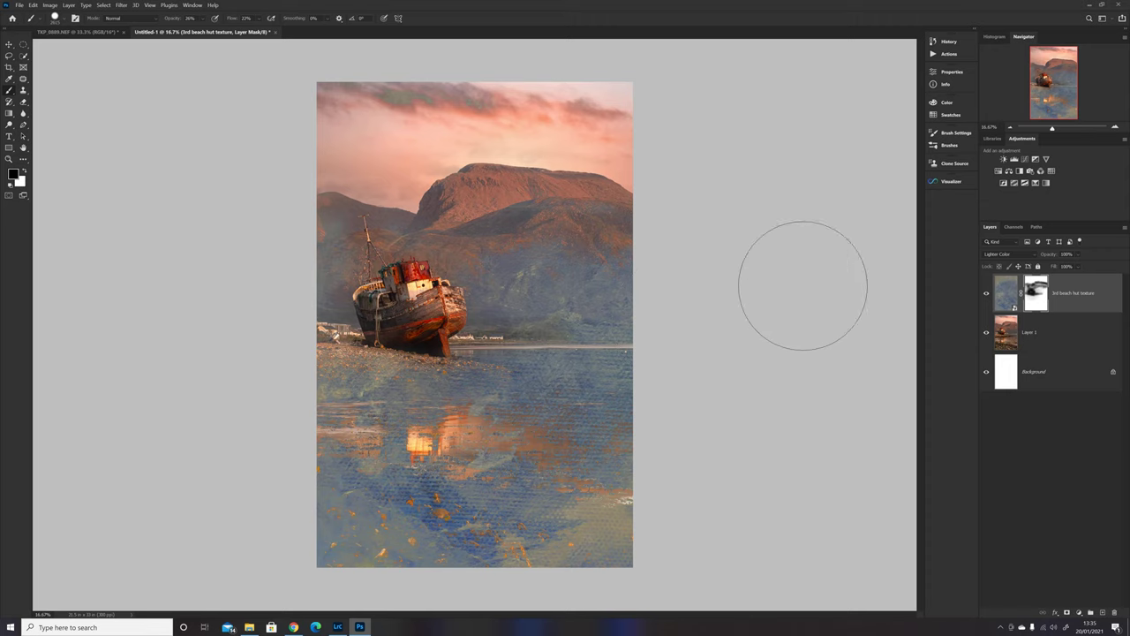
{"action": "left_click", "coordinate": [987, 295]}
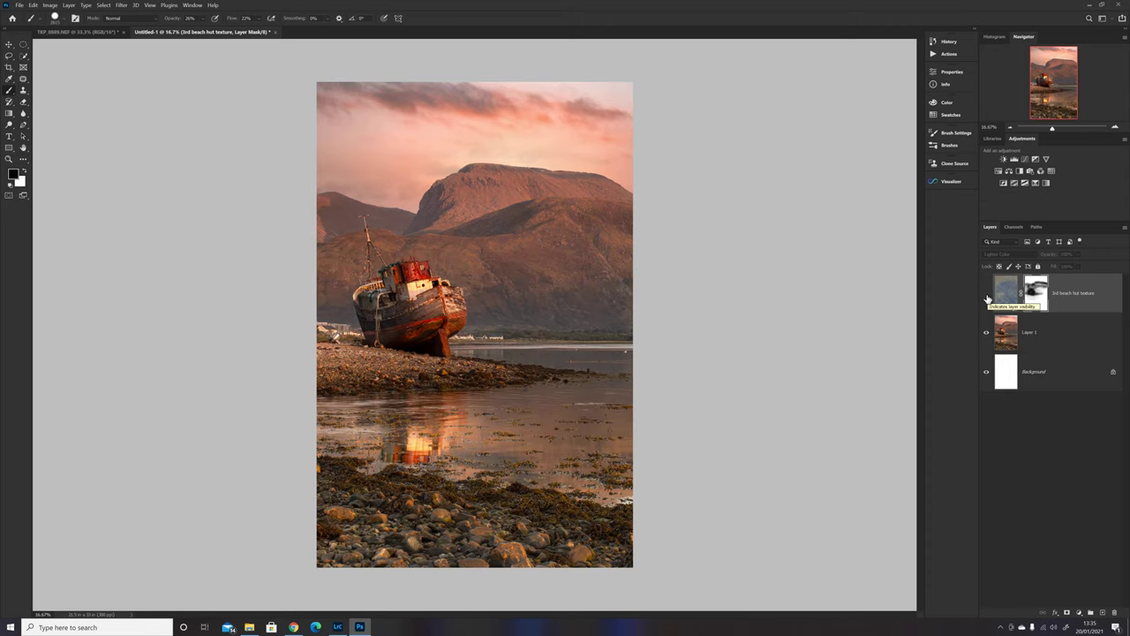
{"action": "left_click", "coordinate": [986, 297]}
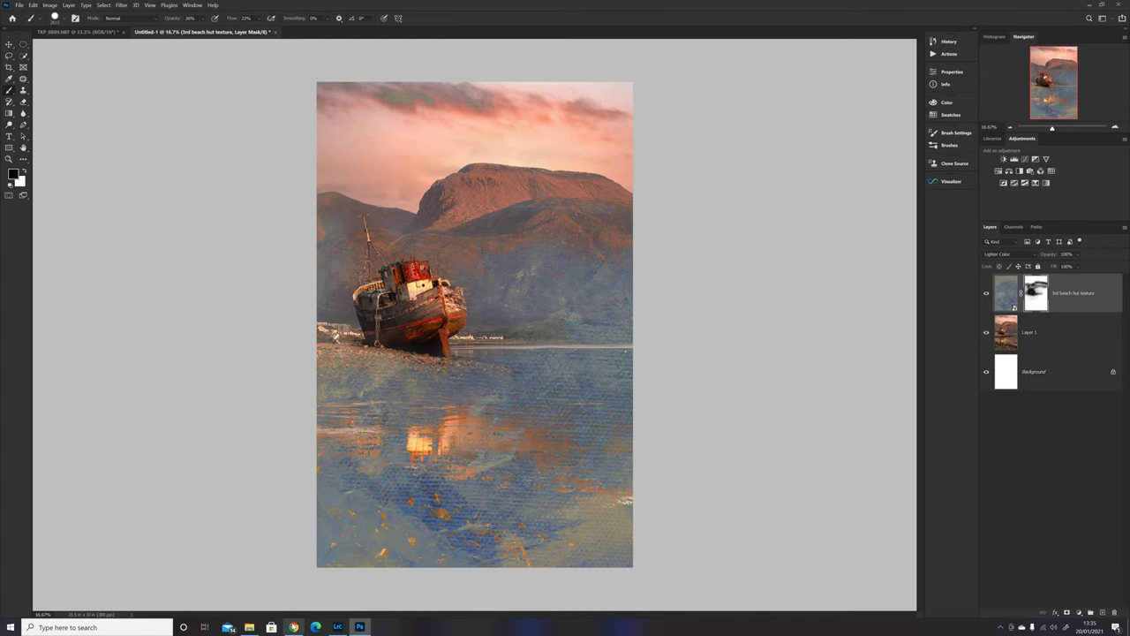
- Place "TRUDYS TEXTURES (92).jpg" as a second texture above the masked one and scale it to cover the whole canvas
{"action": "left_click", "coordinate": [249, 627]}
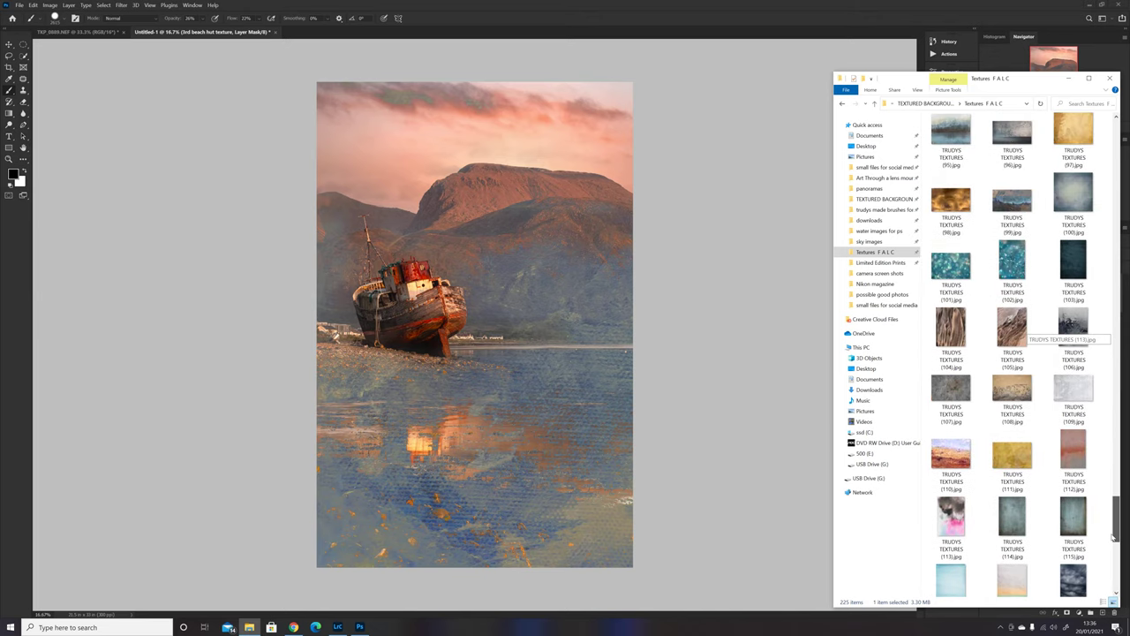
{"action": "left_click_drag", "start_coordinate": [1114, 519], "coordinate": [1114, 499]}
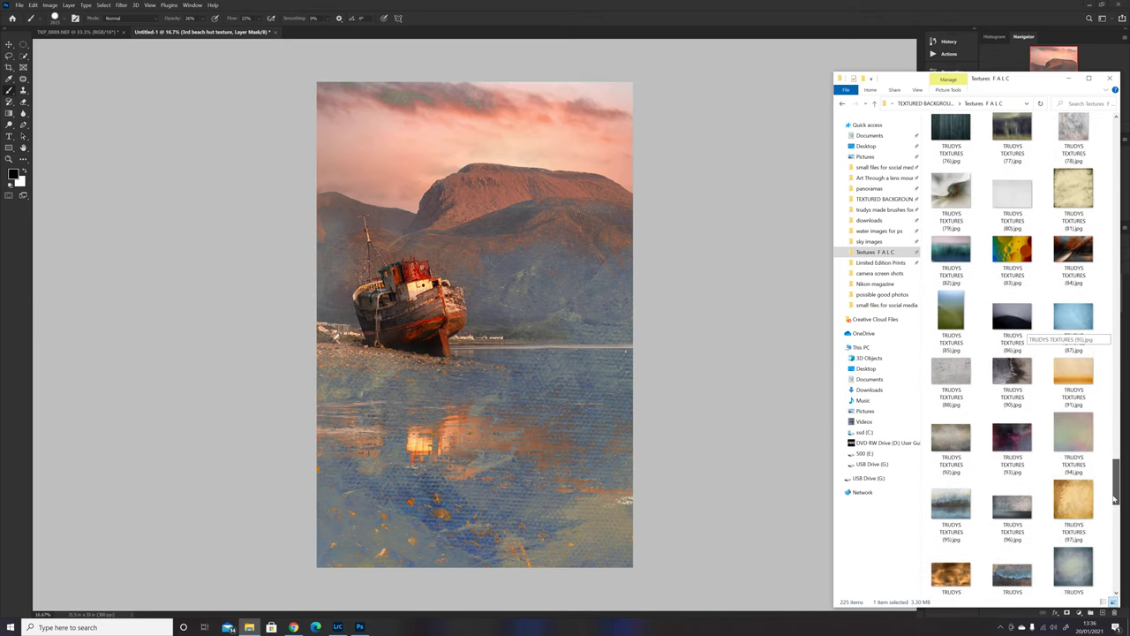
{"action": "left_click", "coordinate": [950, 451]}
{"action": "left_click_drag", "start_coordinate": [950, 450], "coordinate": [479, 311]}
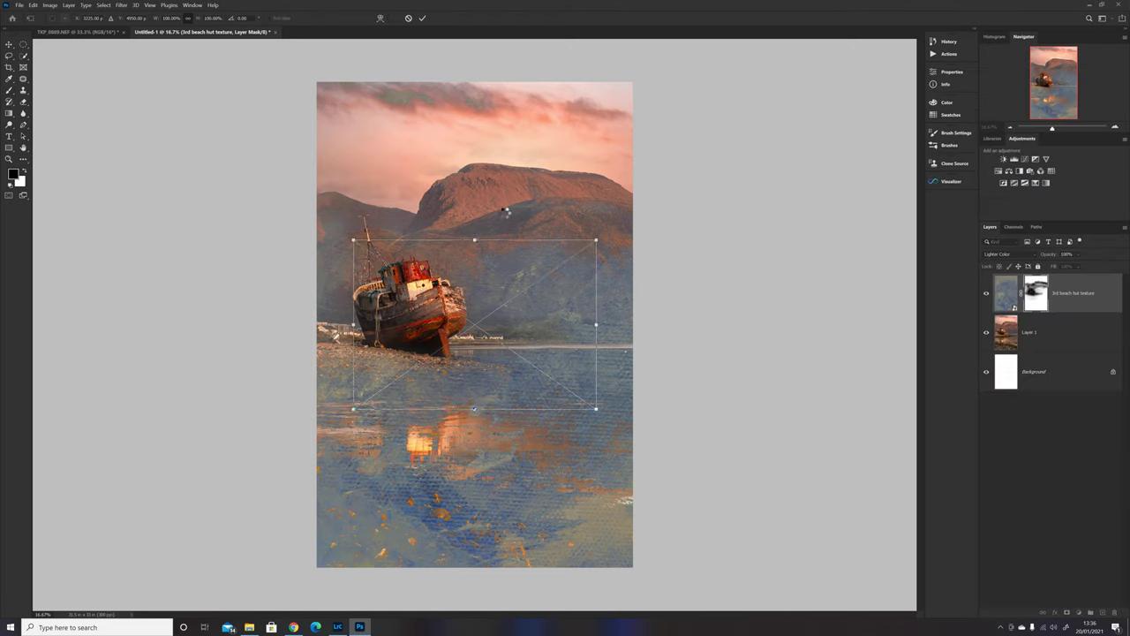
{"action": "left_click_drag", "start_coordinate": [474, 239], "coordinate": [470, 81]}
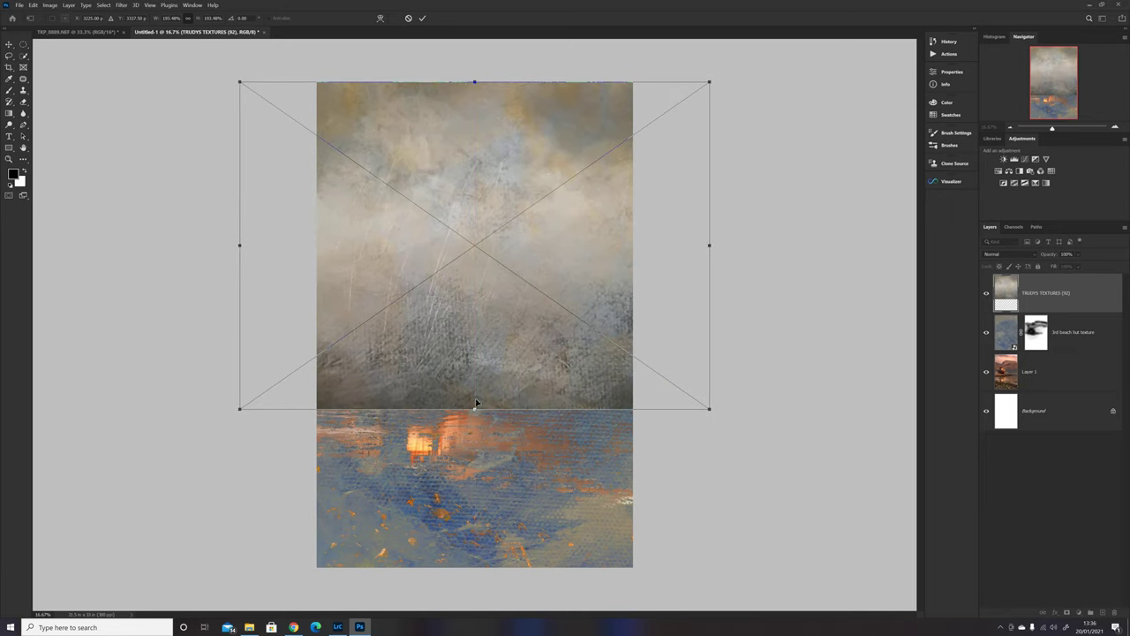
{"action": "left_click_drag", "start_coordinate": [473, 408], "coordinate": [474, 573]}
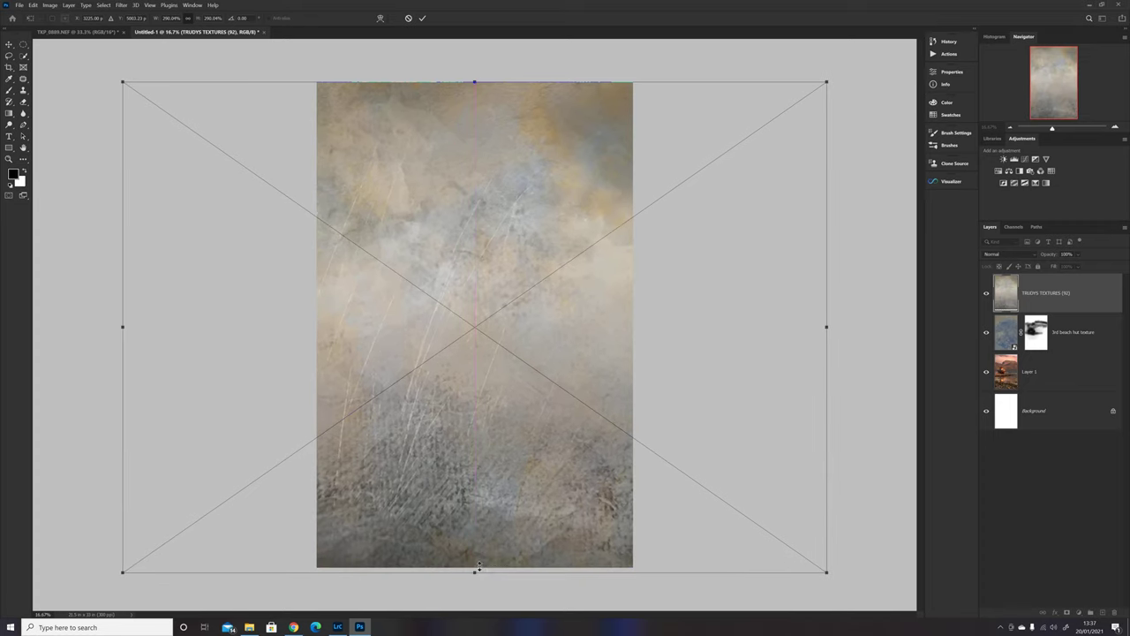
{"action": "left_click", "coordinate": [422, 18]}
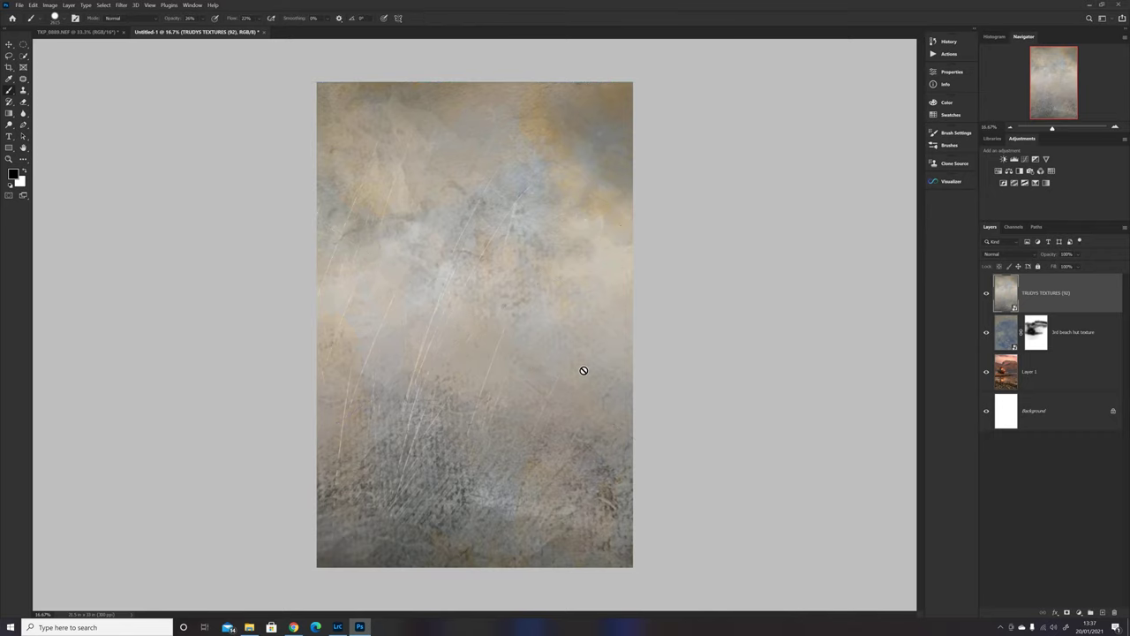
- Set the TRUDYS TEXTURES (92) layer to Multiply with 50% fill and reduce its opacity, checking the picture with the layer hidden
{"action": "left_click", "coordinate": [1003, 255]}
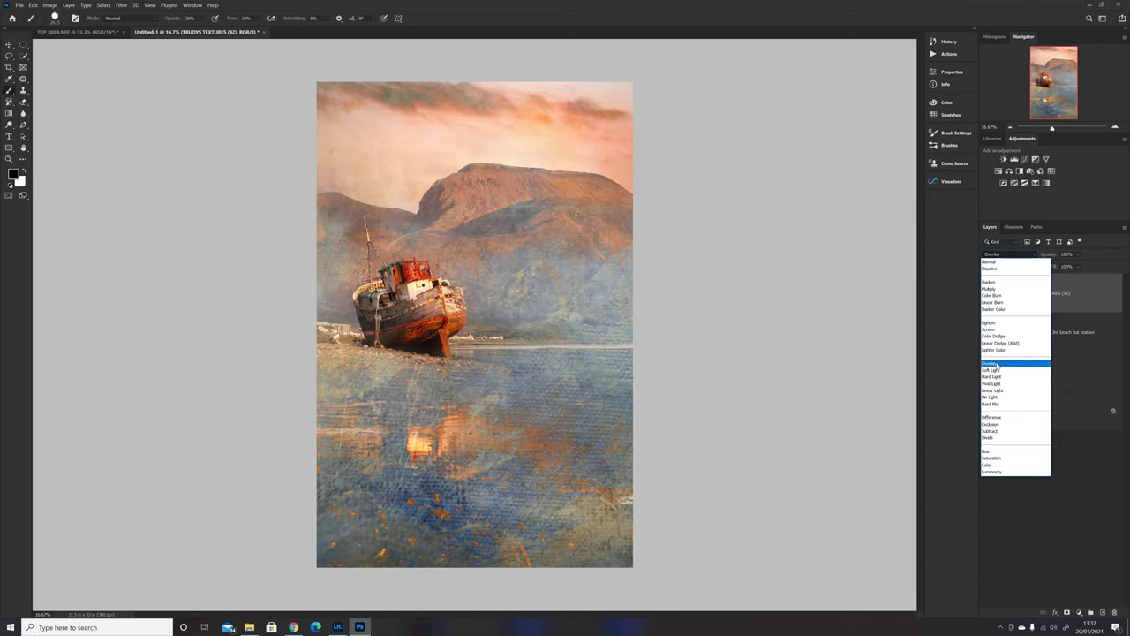
{"action": "left_click", "coordinate": [993, 289]}
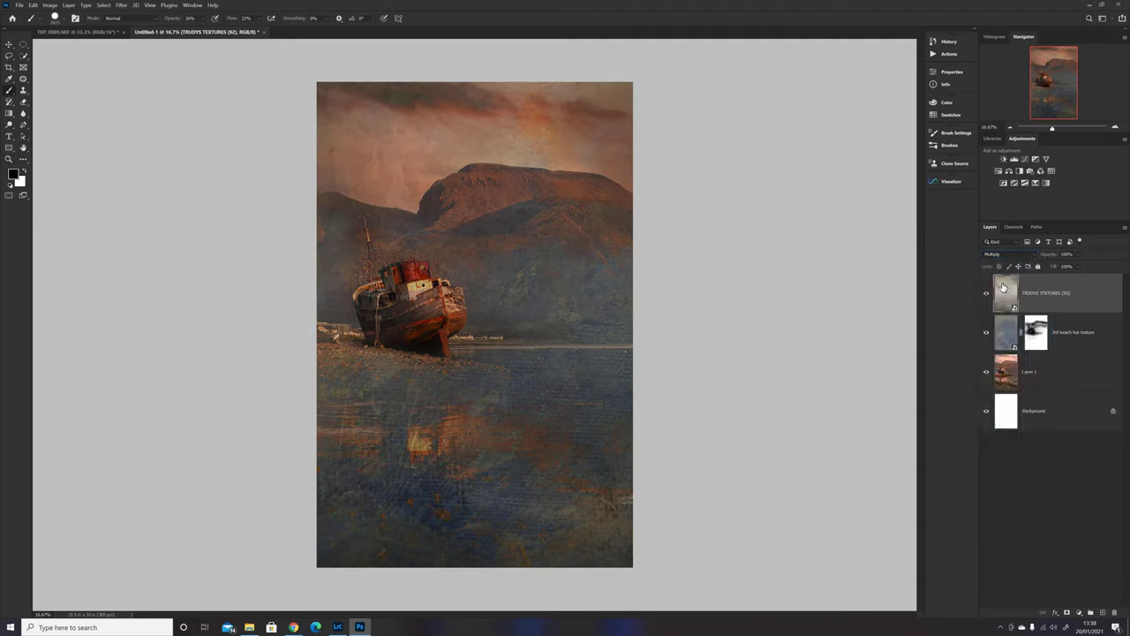
{"action": "left_click", "coordinate": [1078, 267]}
{"action": "left_click_drag", "start_coordinate": [1074, 279], "coordinate": [1076, 279]}
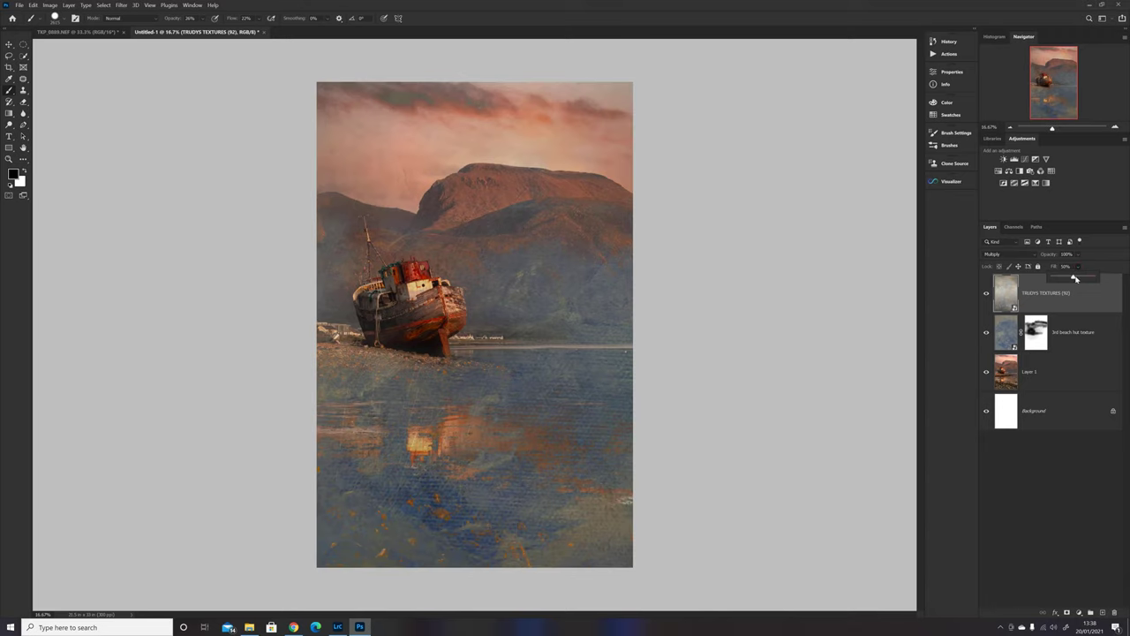
{"action": "left_click", "coordinate": [986, 295]}
{"action": "left_click", "coordinate": [986, 295]}
{"action": "left_click", "coordinate": [987, 295]}
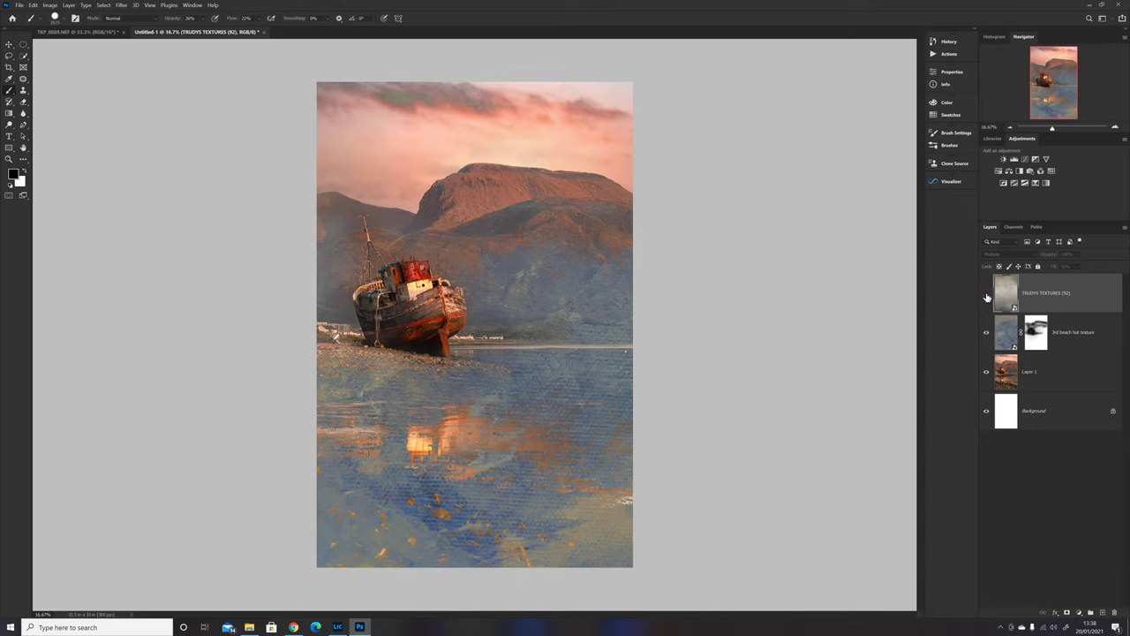
{"action": "left_click", "coordinate": [986, 295]}
{"action": "left_click", "coordinate": [1078, 254]}
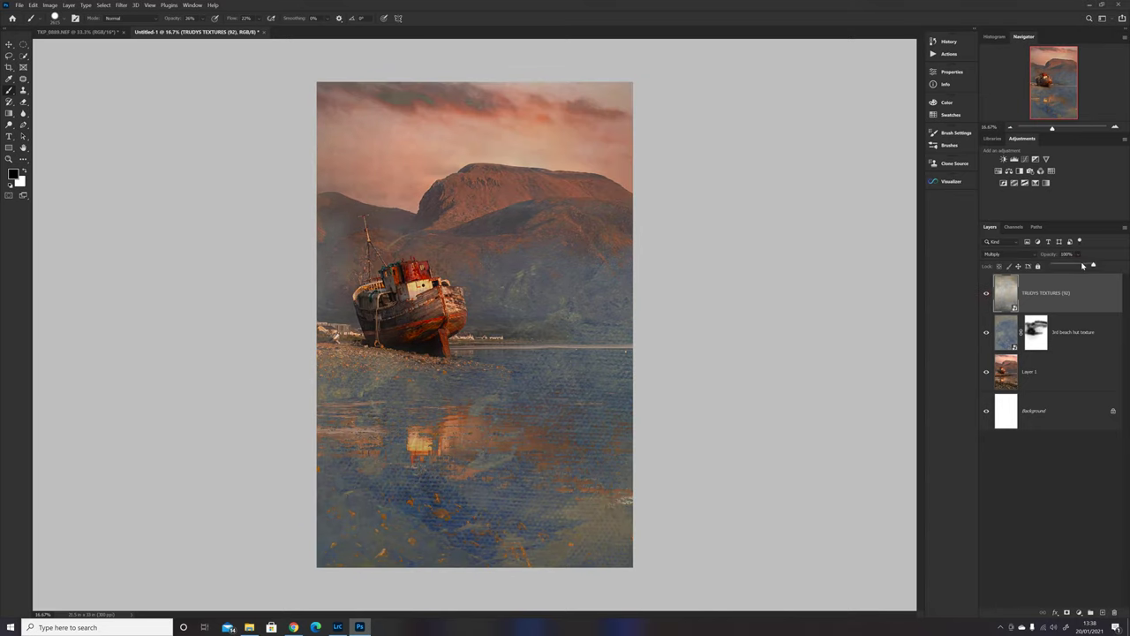
{"action": "left_click_drag", "start_coordinate": [1083, 266], "coordinate": [1077, 266]}
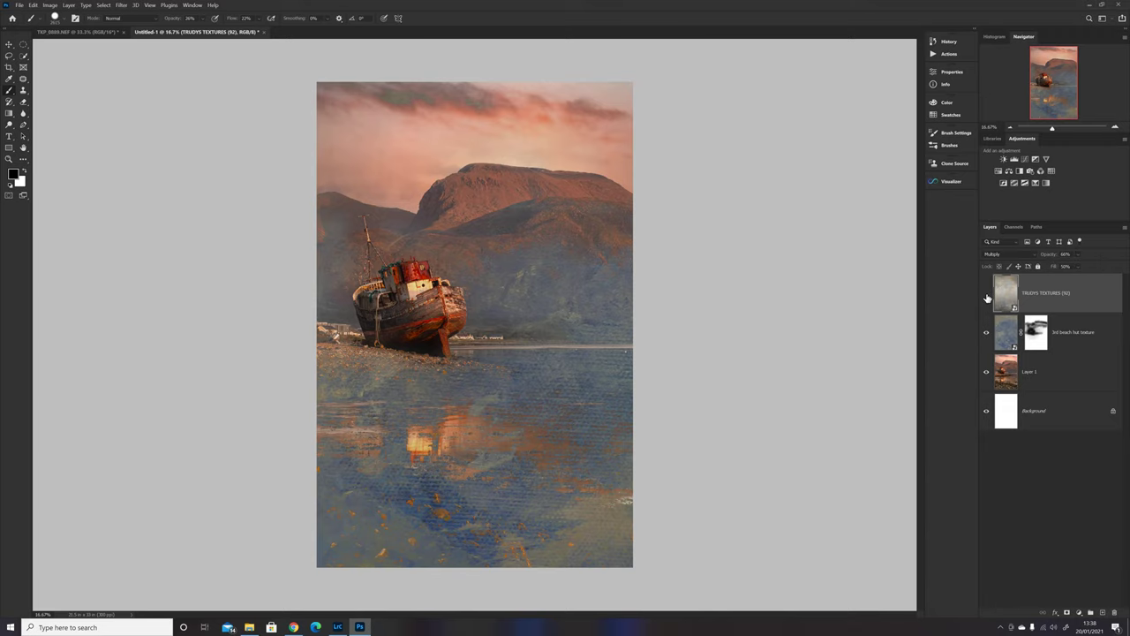
- Compare the picture with and without the TRUDYS TEXTURES (92) layer and delete that layer
{"action": "left_click", "coordinate": [986, 296]}
{"action": "left_click", "coordinate": [986, 295]}
{"action": "left_click", "coordinate": [986, 295]}
{"action": "left_click", "coordinate": [987, 295]}
{"action": "left_click", "coordinate": [986, 295]}
{"action": "left_click_drag", "start_coordinate": [996, 313], "coordinate": [1115, 611]}
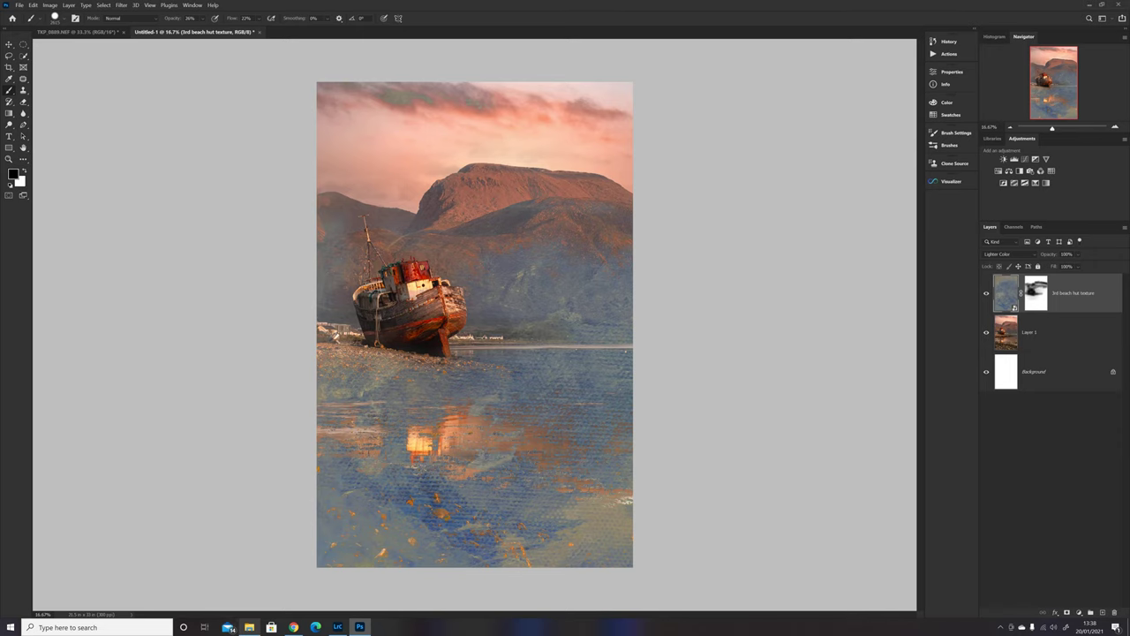
- Place "TRUDYS TEXTURES (75).jpg" from the Textures folder above the beach hut texture and scale it to cover the whole canvas
{"action": "left_click", "coordinate": [250, 627]}
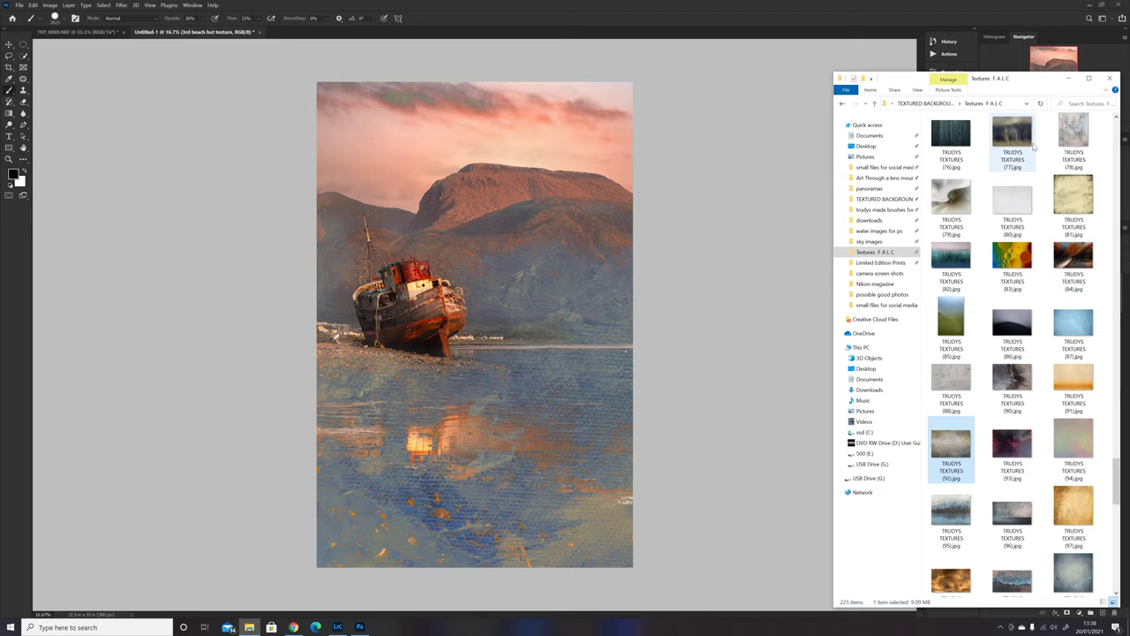
{"action": "scroll", "coordinate": [1104, 127], "scroll_direction": "up", "scroll_amount": 5}
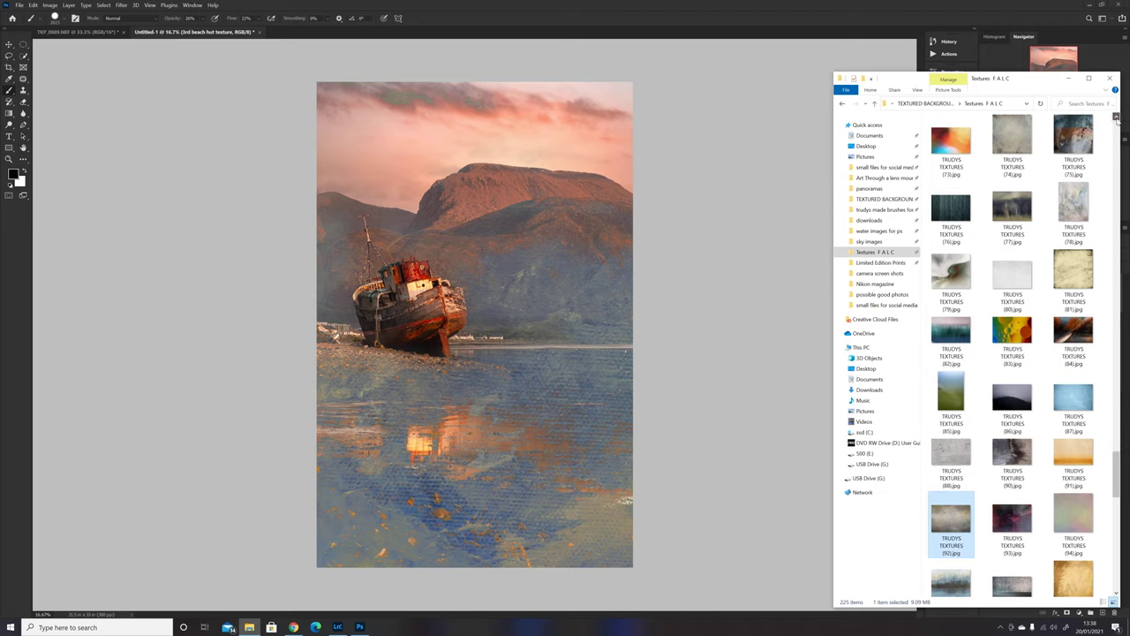
{"action": "left_click", "coordinate": [1072, 388]}
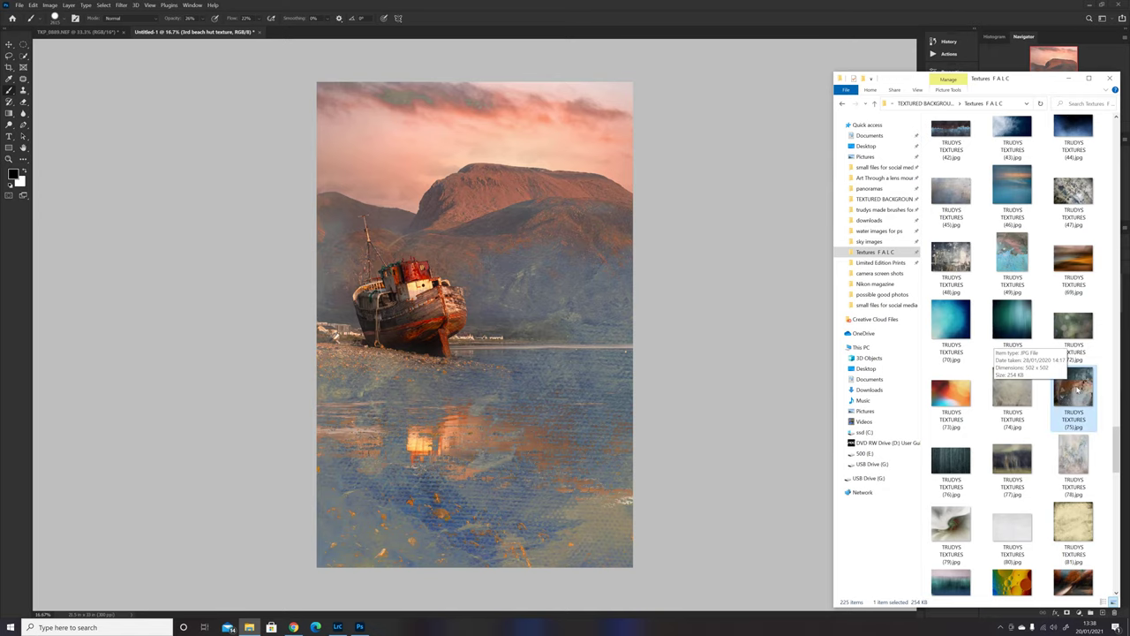
{"action": "left_click_drag", "start_coordinate": [1075, 388], "coordinate": [429, 399]}
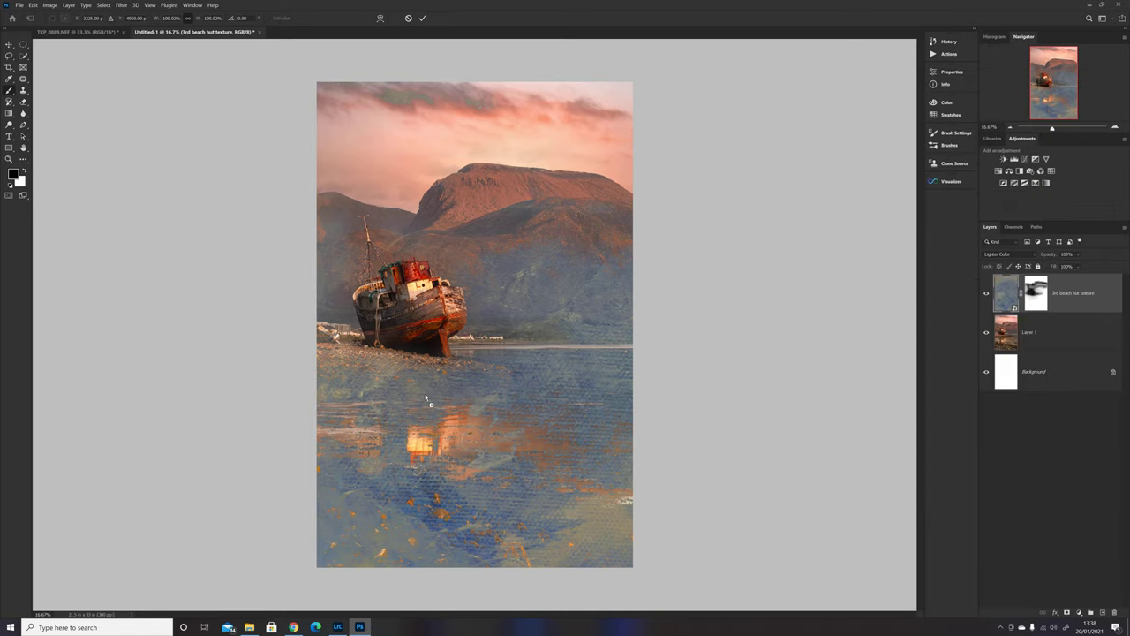
{"action": "left_click_drag", "start_coordinate": [474, 272], "coordinate": [456, 89]}
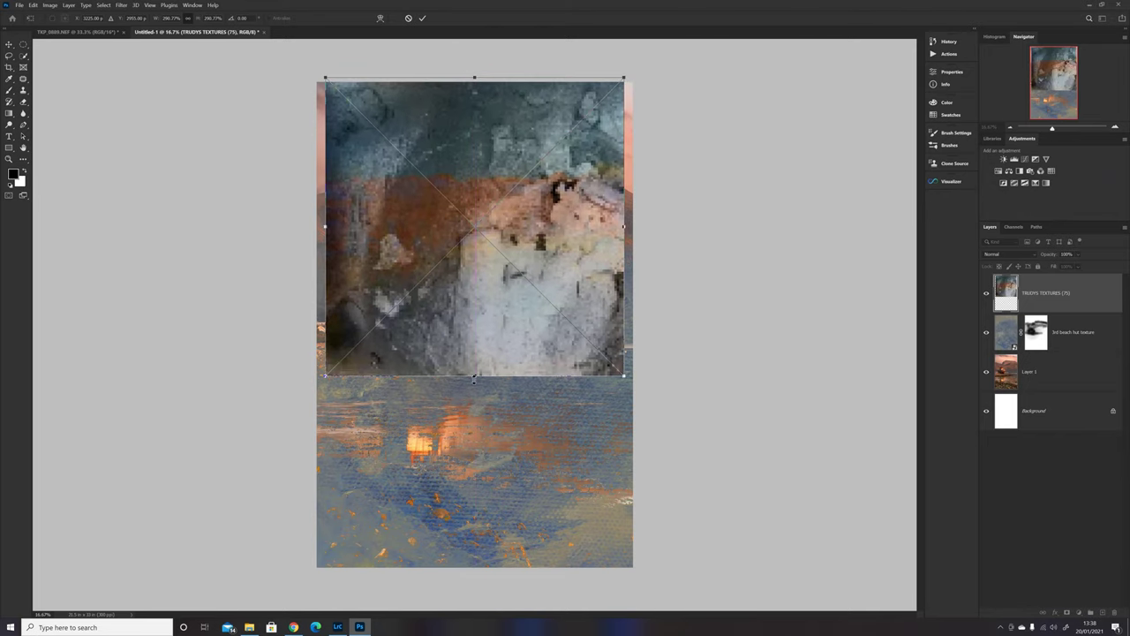
{"action": "left_click_drag", "start_coordinate": [474, 376], "coordinate": [480, 565]}
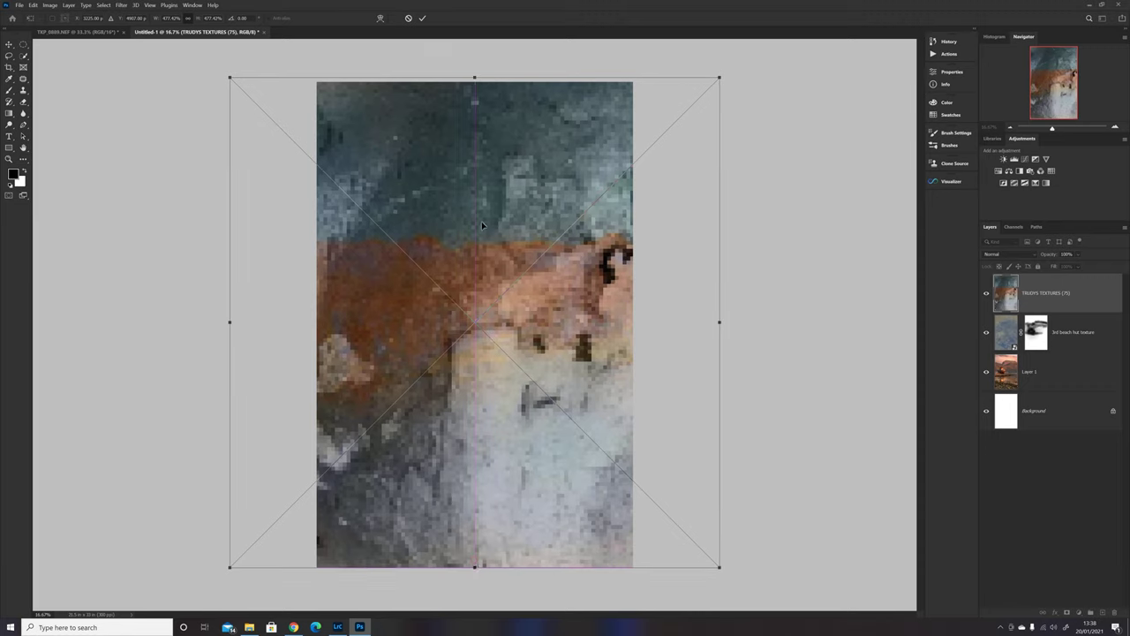
{"action": "left_click", "coordinate": [422, 19]}
- Set the blend mode of the TRUDYS TEXTURES (75) layer to Lighter Color
{"action": "left_click", "coordinate": [1001, 258]}
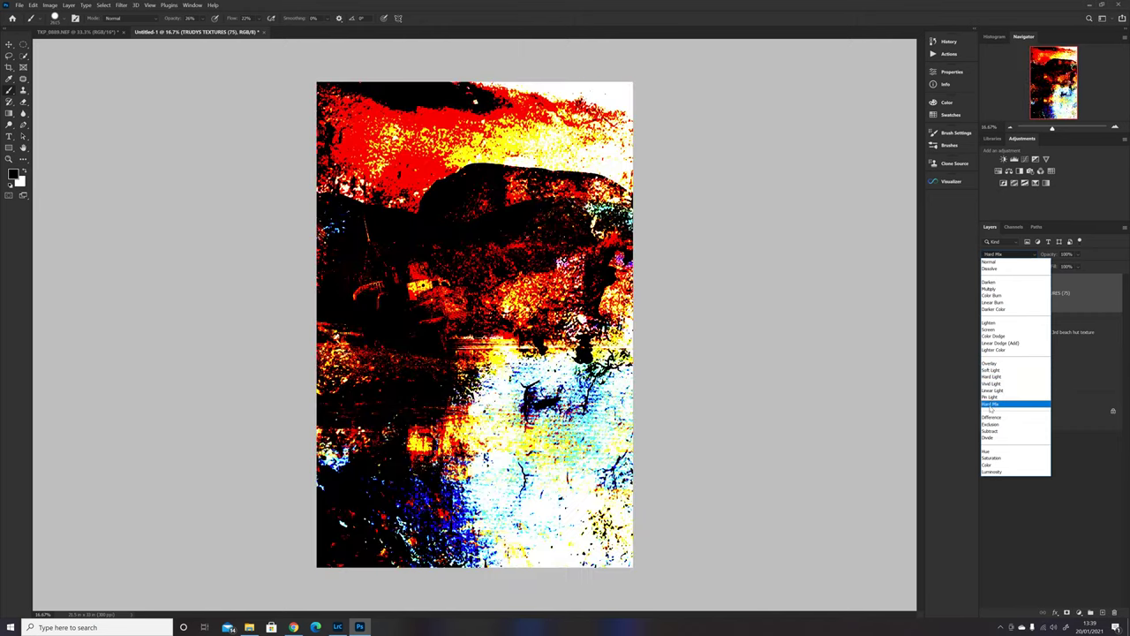
{"action": "left_click", "coordinate": [993, 351]}
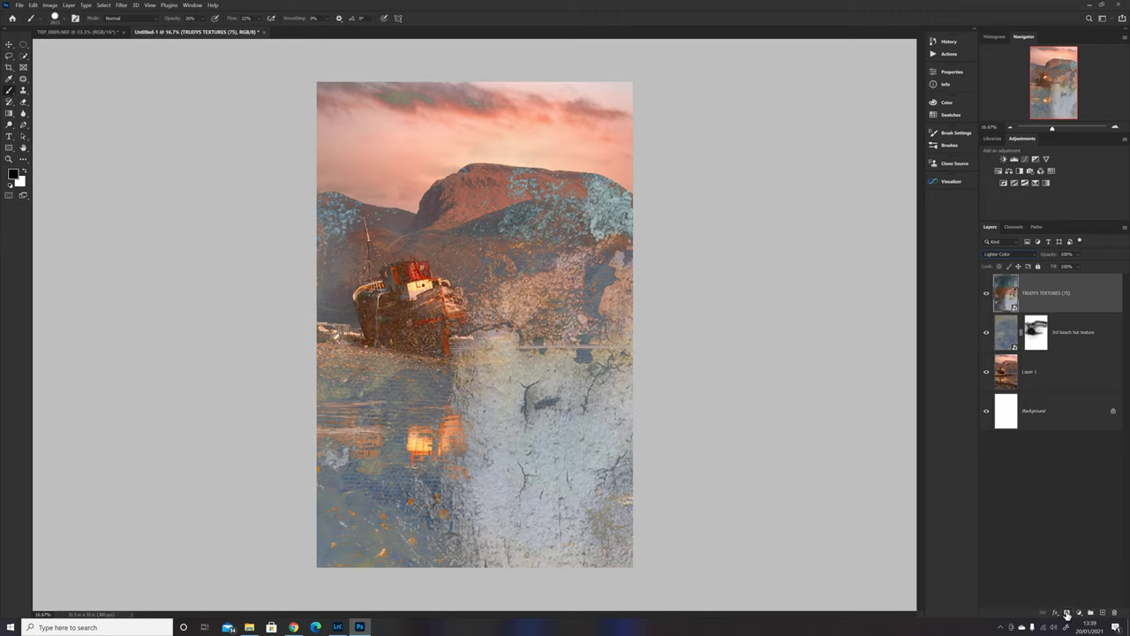
- Add a layer mask to the TRUDYS TEXTURES (75) layer and paint black over the boat, the shoreline and the upper water
{"action": "left_click", "coordinate": [1066, 612]}
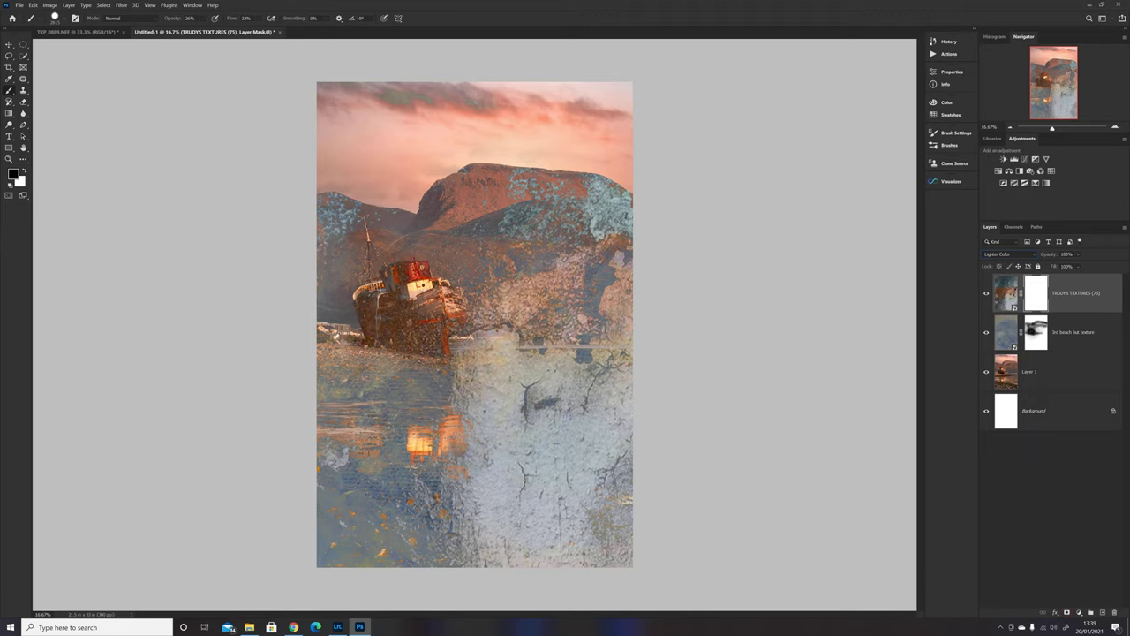
{"action": "right_click", "coordinate": [401, 305], "text": "alt"}
{"action": "mouse_move", "coordinate": [401, 306]}
{"action": "left_mouse_down"}
{"action": "mouse_move", "coordinate": [434, 308]}
{"action": "mouse_move", "coordinate": [412, 316]}
{"action": "mouse_move", "coordinate": [435, 320]}
{"action": "mouse_move", "coordinate": [416, 334]}
{"action": "mouse_move", "coordinate": [392, 318]}
{"action": "mouse_move", "coordinate": [408, 320]}
{"action": "mouse_move", "coordinate": [413, 294]}
{"action": "mouse_move", "coordinate": [395, 294]}
{"action": "mouse_move", "coordinate": [416, 321]}
{"action": "mouse_move", "coordinate": [426, 307]}
{"action": "mouse_move", "coordinate": [439, 318]}
{"action": "mouse_move", "coordinate": [378, 311]}
{"action": "mouse_move", "coordinate": [372, 265]}
{"action": "mouse_move", "coordinate": [375, 300]}
{"action": "mouse_move", "coordinate": [359, 312]}
{"action": "mouse_move", "coordinate": [412, 311]}
{"action": "left_mouse_up"}
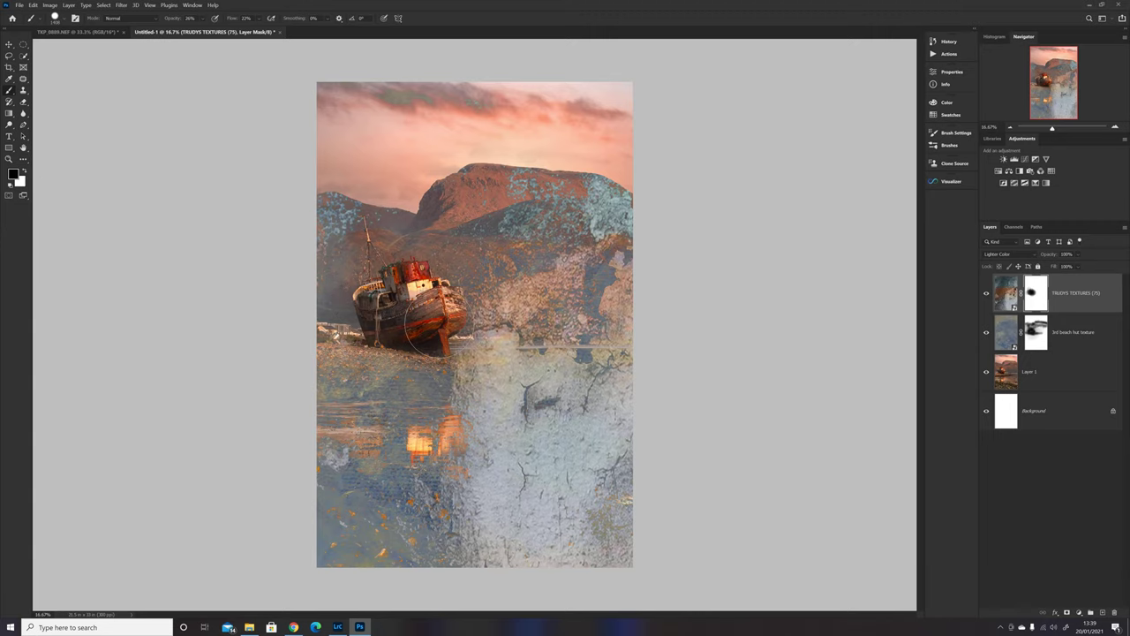
{"action": "mouse_move", "coordinate": [477, 344]}
{"action": "left_mouse_down"}
{"action": "mouse_move", "coordinate": [412, 333]}
{"action": "mouse_move", "coordinate": [476, 328]}
{"action": "mouse_move", "coordinate": [507, 382]}
{"action": "mouse_move", "coordinate": [636, 374]}
{"action": "mouse_move", "coordinate": [610, 393]}
{"action": "mouse_move", "coordinate": [662, 353]}
{"action": "mouse_move", "coordinate": [645, 389]}
{"action": "left_mouse_up"}
{"action": "mouse_move", "coordinate": [466, 344]}
{"action": "left_mouse_down"}
{"action": "mouse_move", "coordinate": [506, 383]}
{"action": "mouse_move", "coordinate": [553, 378]}
{"action": "left_mouse_up"}
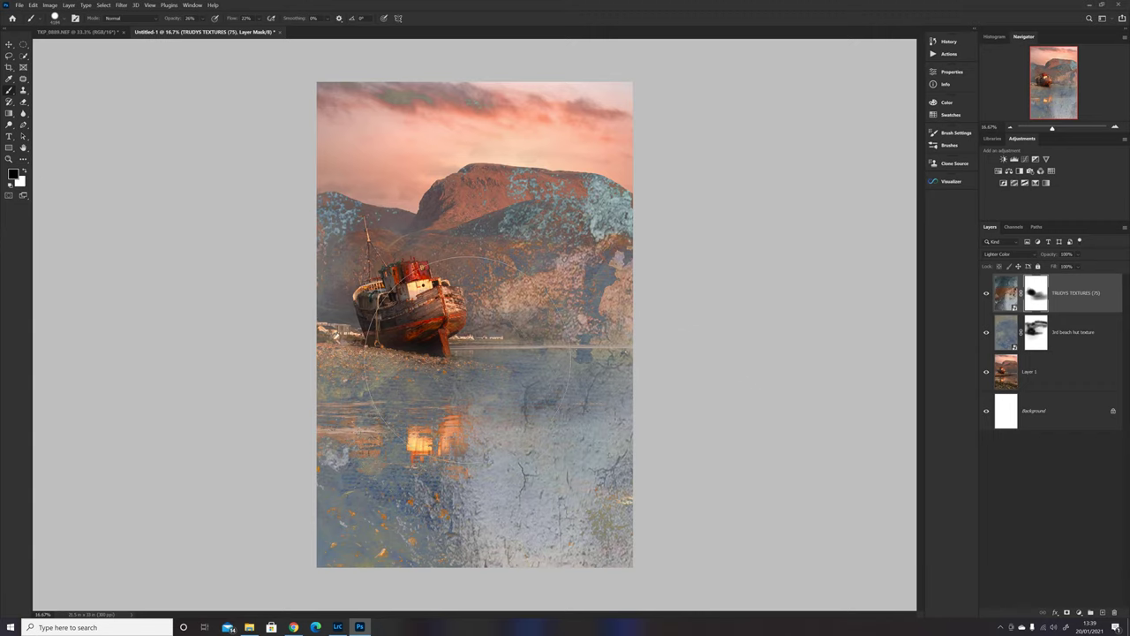
{"action": "left_click_drag", "start_coordinate": [371, 384], "coordinate": [311, 386]}
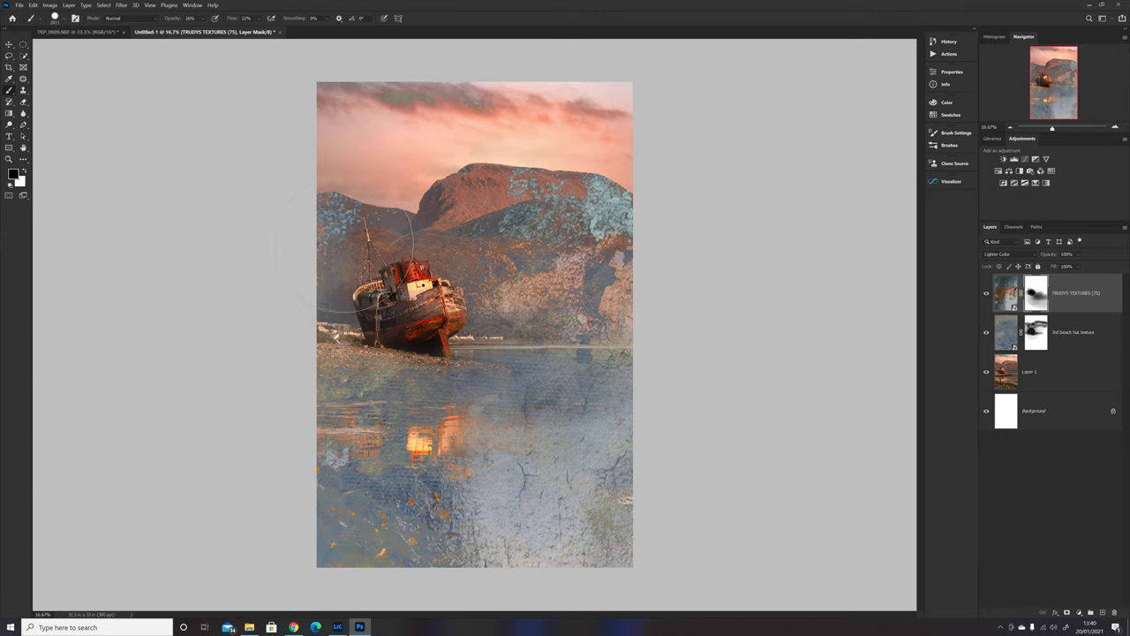
- Paint black on the TRUDYS TEXTURES (75) mask to soften the texture over the hills and around the boat's mast
{"action": "left_click_drag", "start_coordinate": [411, 309], "coordinate": [424, 327]}
{"action": "left_click_drag", "start_coordinate": [518, 227], "coordinate": [517, 221]}
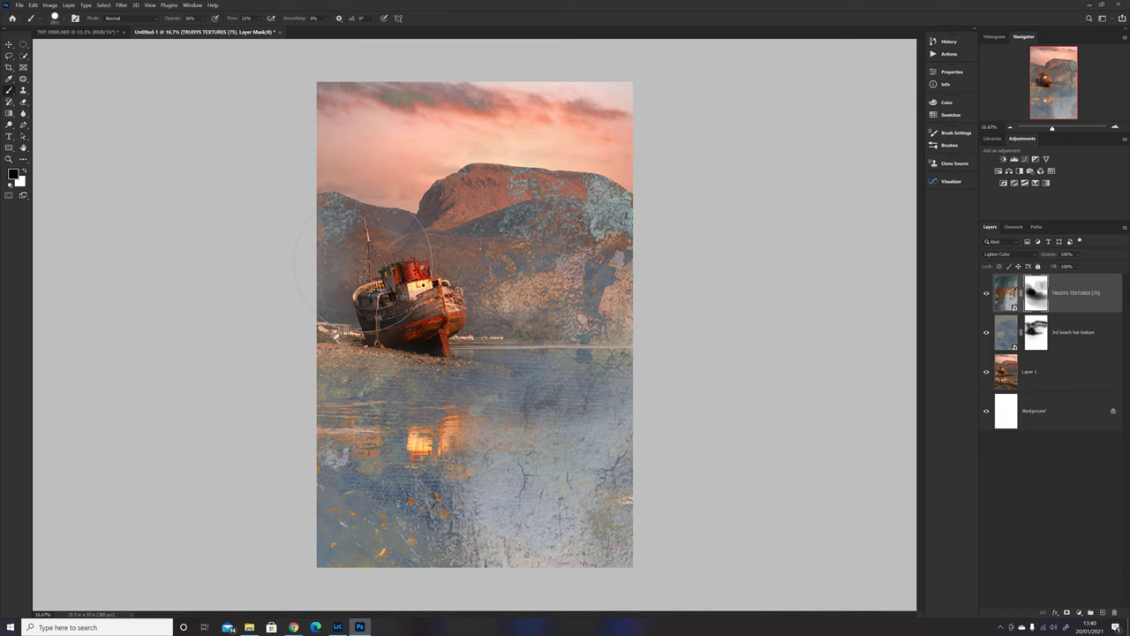
{"action": "left_click_drag", "start_coordinate": [406, 318], "coordinate": [393, 305]}
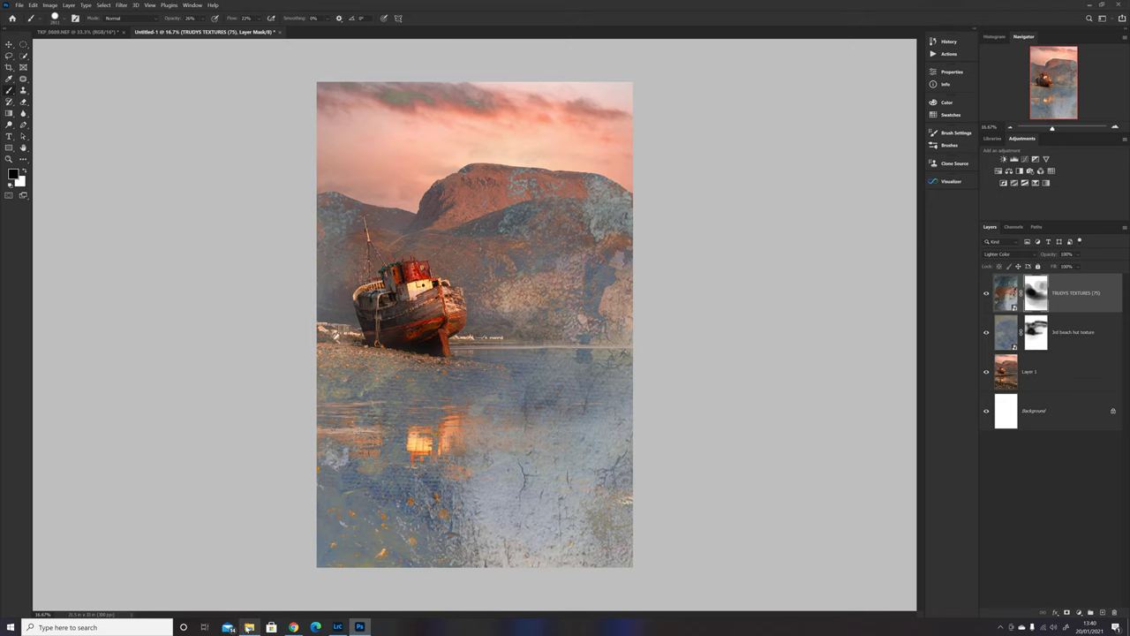
- Place "TRUDYS TEXTURES (43).jpg" from the Textures folder into the picture and rotate it 90° counter clockwise
{"action": "left_click", "coordinate": [249, 626]}
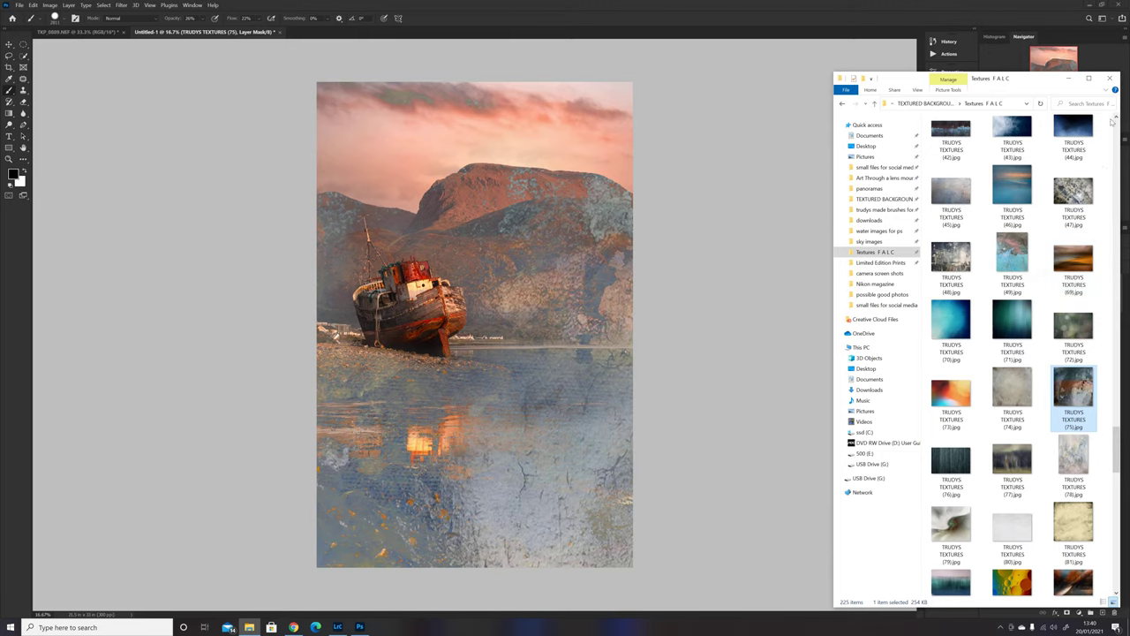
{"action": "left_click", "coordinate": [1073, 134]}
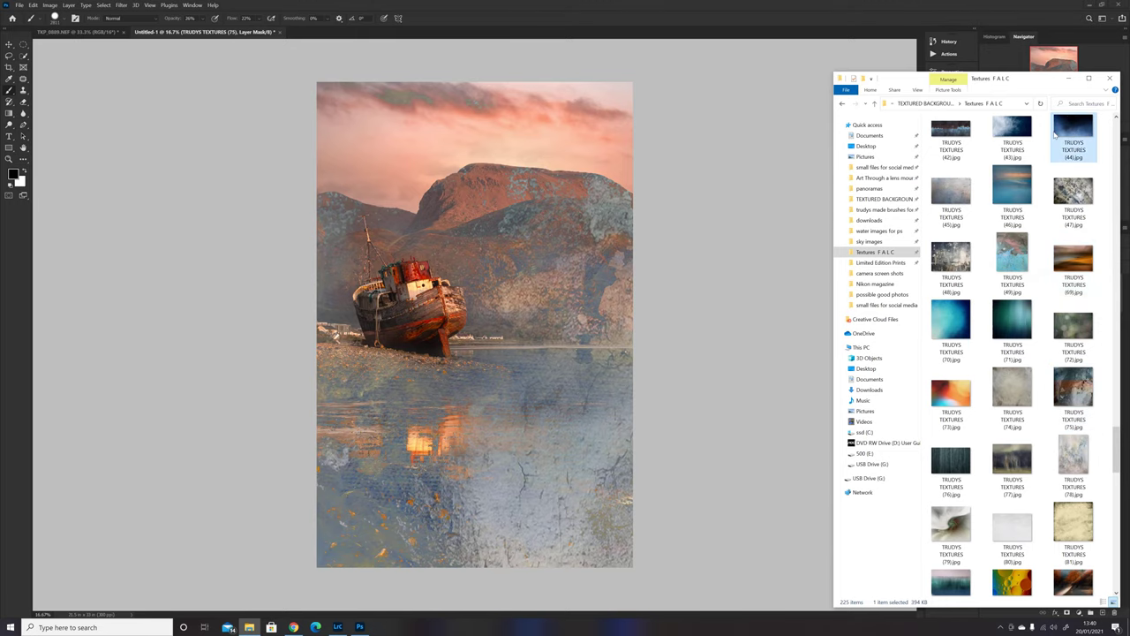
{"action": "left_click", "coordinate": [1019, 131]}
{"action": "left_click_drag", "start_coordinate": [1019, 130], "coordinate": [497, 303]}
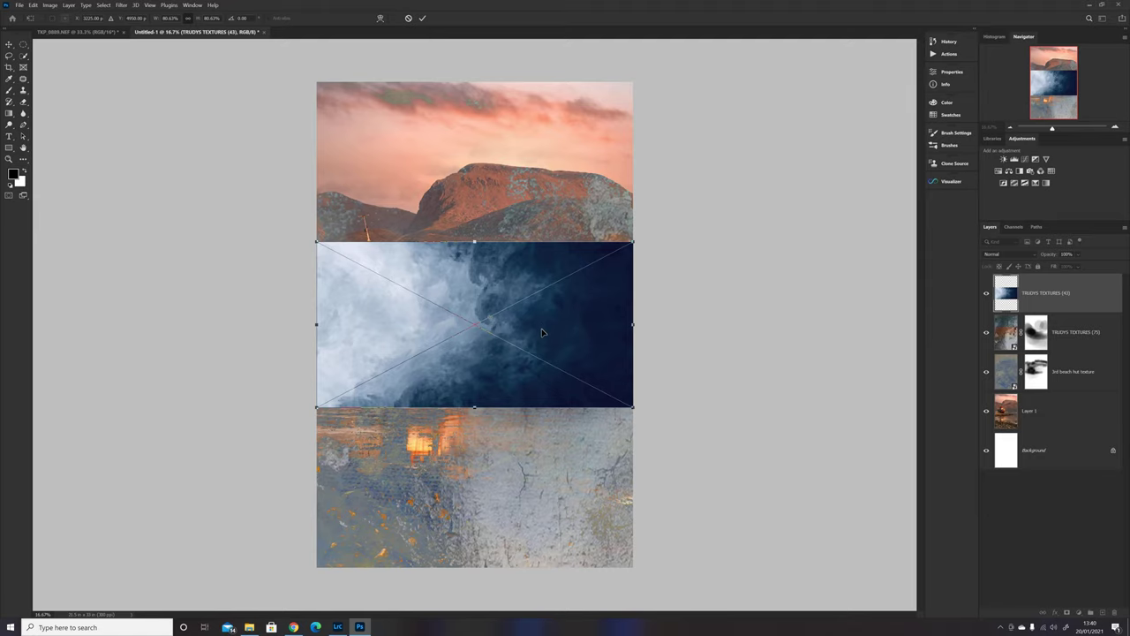
{"action": "right_click", "coordinate": [541, 331]}
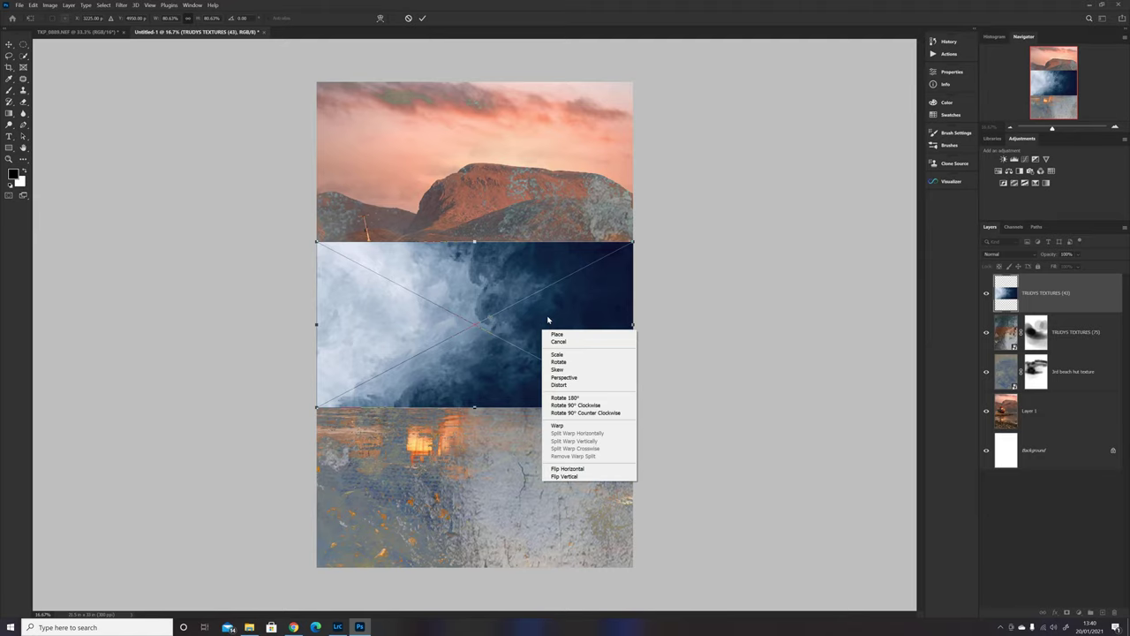
{"action": "left_click", "coordinate": [582, 414]}
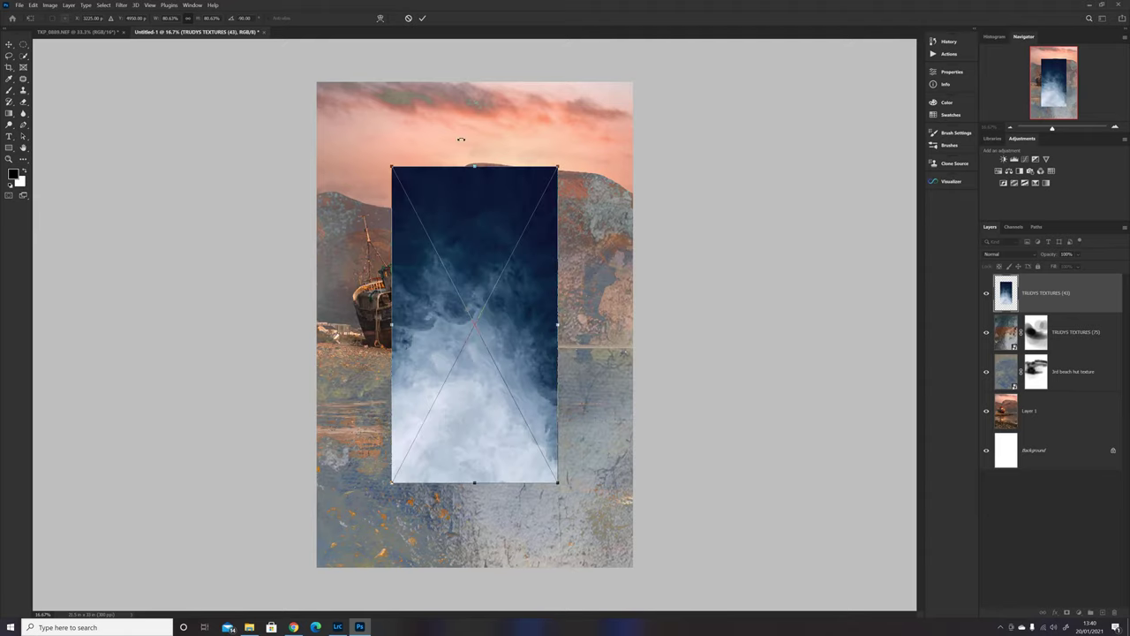
- Scale the placed TRUDYS TEXTURES (43) image to cover the whole canvas, shift it upward and commit the placement
{"action": "left_click_drag", "start_coordinate": [474, 166], "coordinate": [469, 83]}
{"action": "left_click_drag", "start_coordinate": [474, 484], "coordinate": [475, 554]}
{"action": "left_click_drag", "start_coordinate": [598, 317], "coordinate": [636, 318]}
{"action": "left_click_drag", "start_coordinate": [350, 317], "coordinate": [314, 310]}
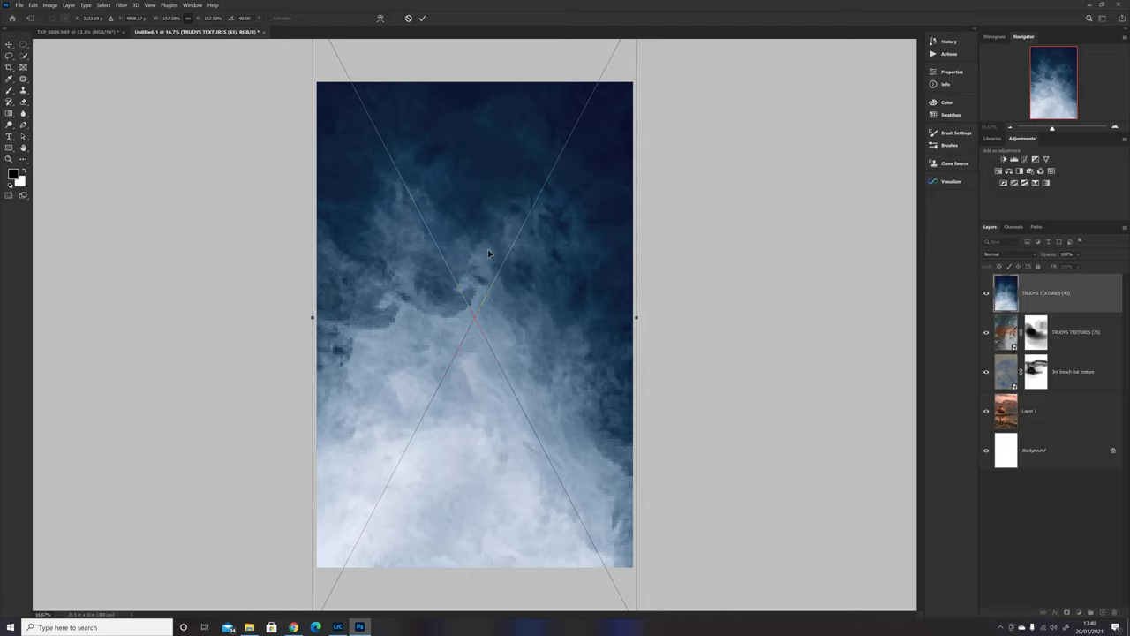
{"action": "left_click_drag", "start_coordinate": [474, 256], "coordinate": [470, 207]}
{"action": "left_click_drag", "start_coordinate": [468, 195], "coordinate": [468, 202]}
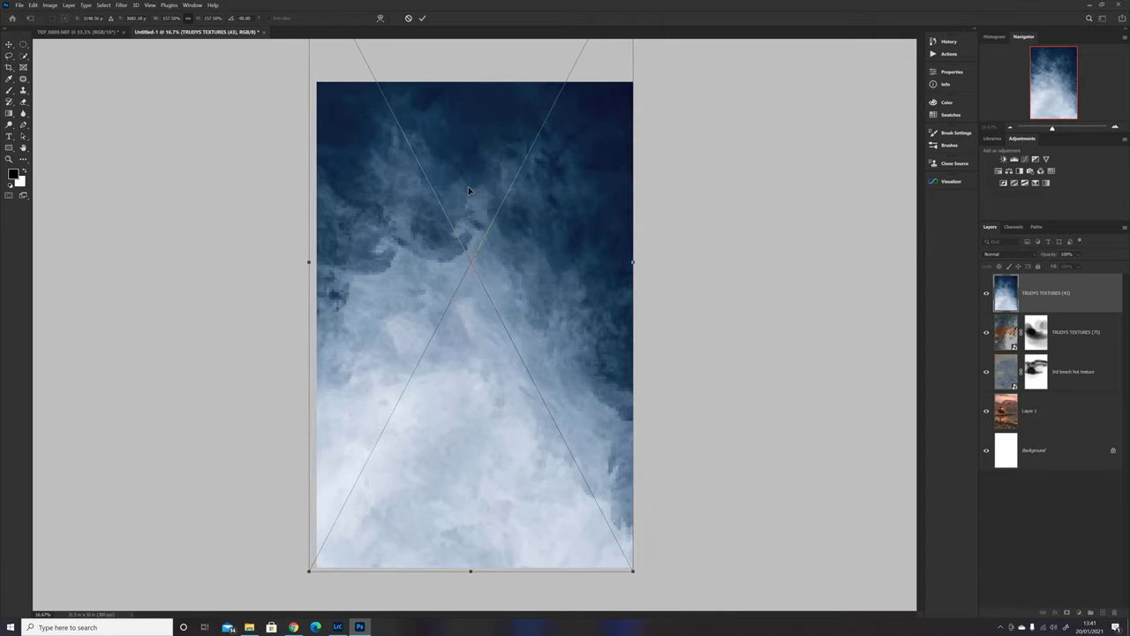
{"action": "left_click", "coordinate": [422, 19]}
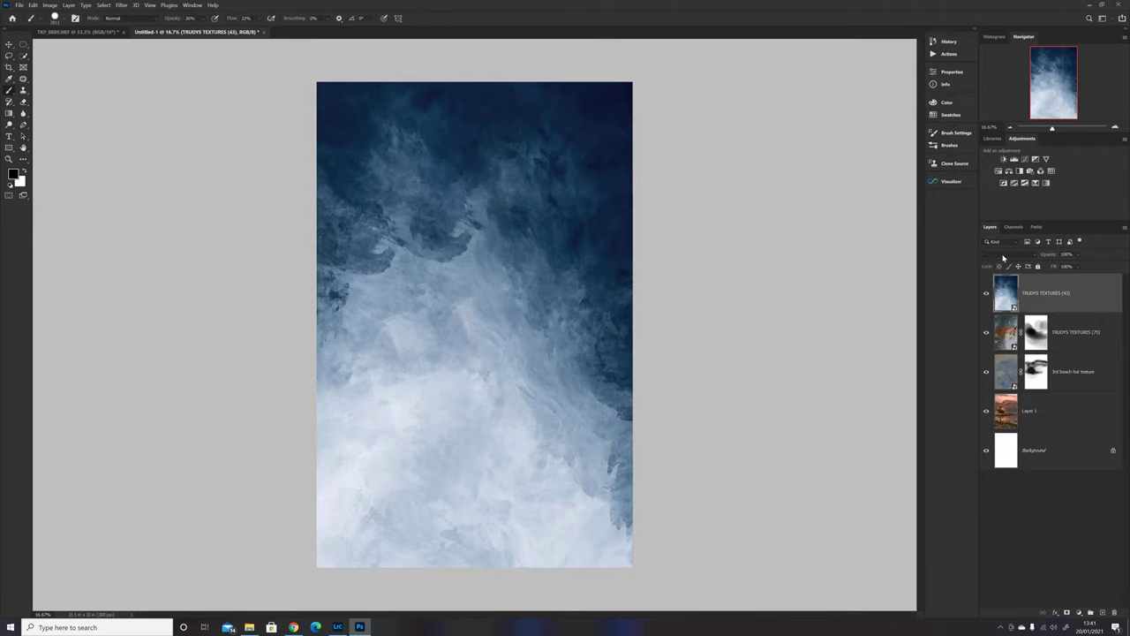
- Set the TRUDYS TEXTURES (43) layer to Overlay and compare the picture with and without it
{"action": "left_click", "coordinate": [1003, 254]}
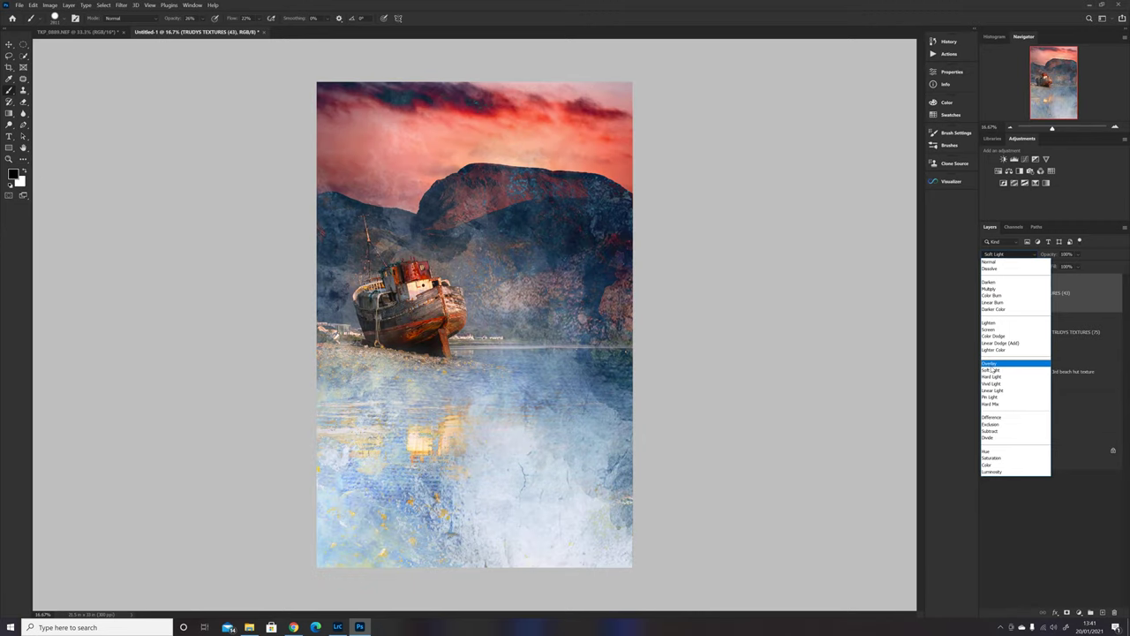
{"action": "left_click", "coordinate": [991, 362]}
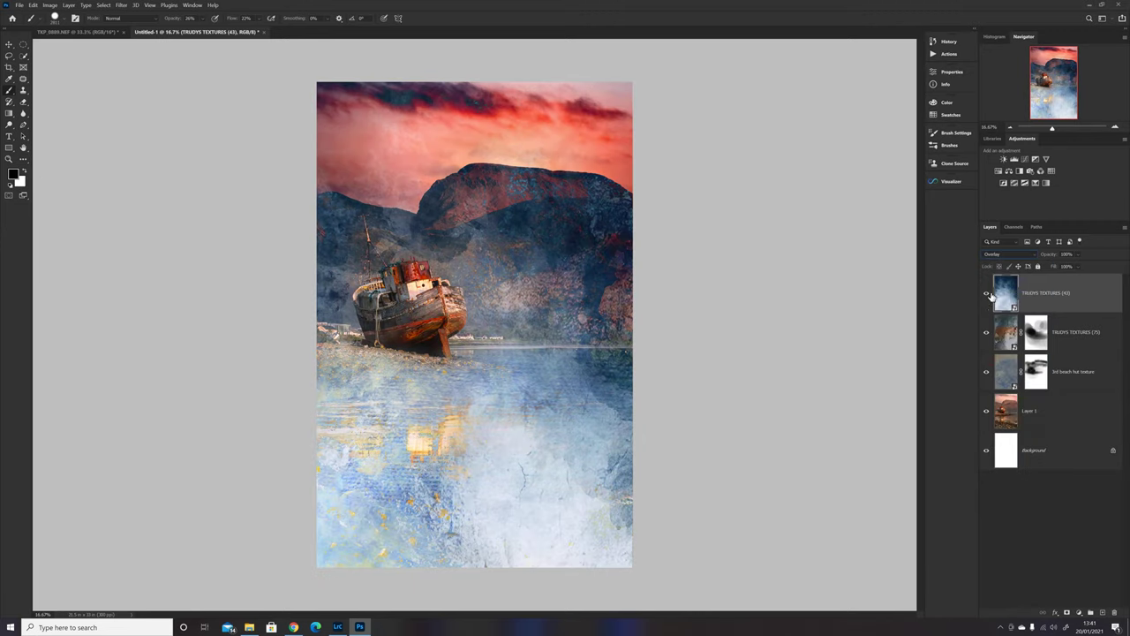
{"action": "left_click", "coordinate": [987, 295]}
{"action": "left_click", "coordinate": [987, 294]}
{"action": "left_click", "coordinate": [986, 295]}
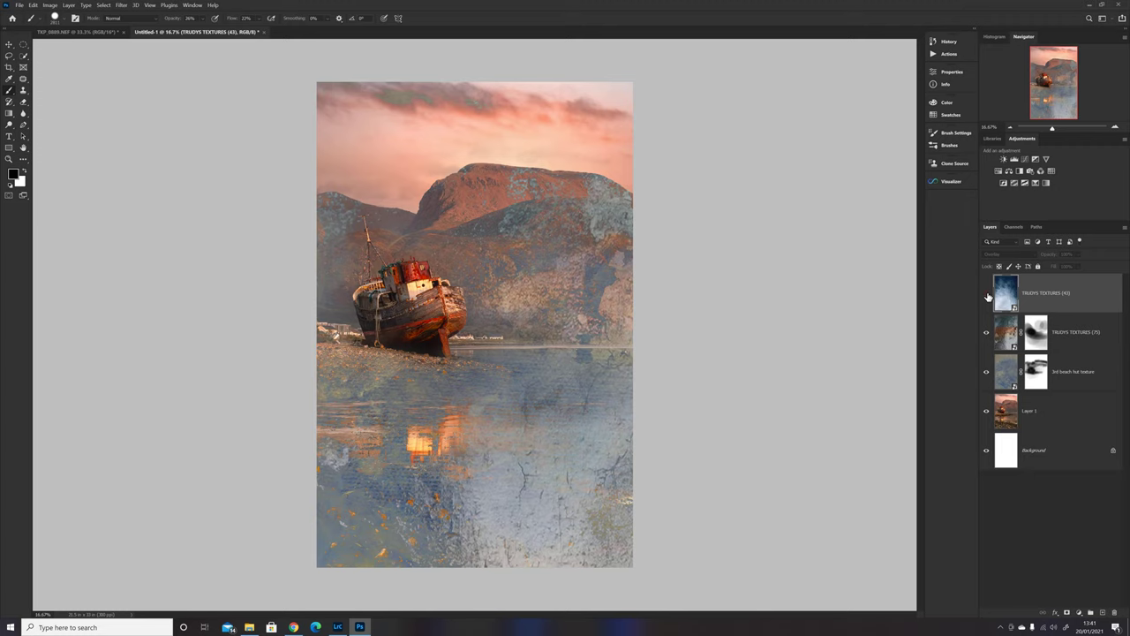
{"action": "left_click", "coordinate": [987, 295]}
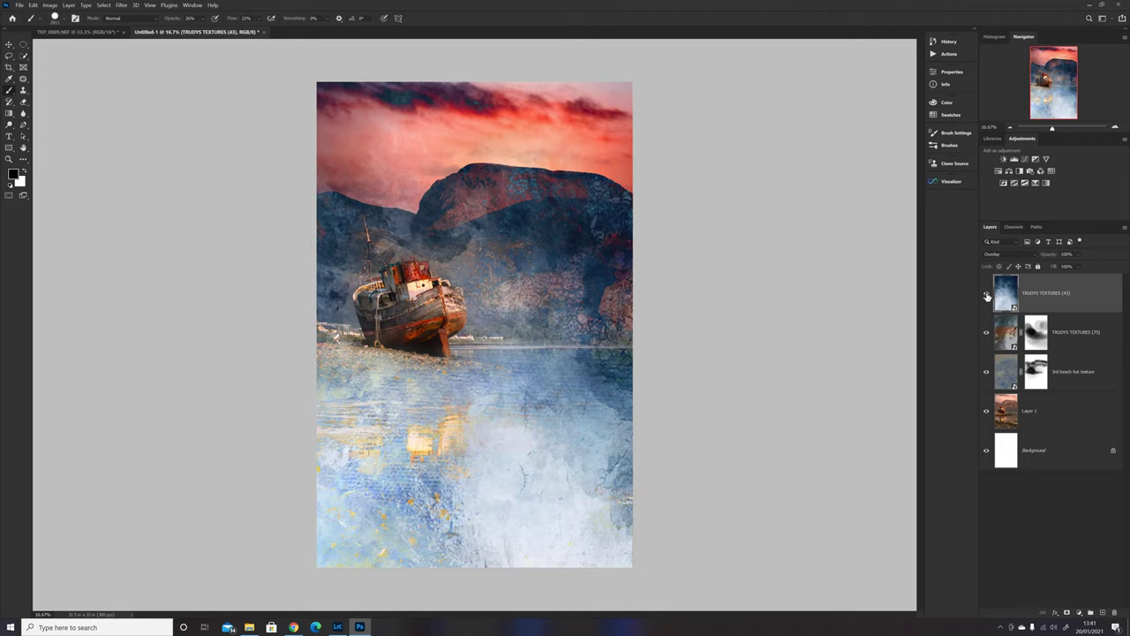
{"action": "left_click", "coordinate": [987, 295]}
{"action": "left_click", "coordinate": [986, 295]}
- Add a layer mask to the TRUDYS TEXTURES (43) layer and paint black over the sky and the boat
{"action": "left_click", "coordinate": [1065, 612]}
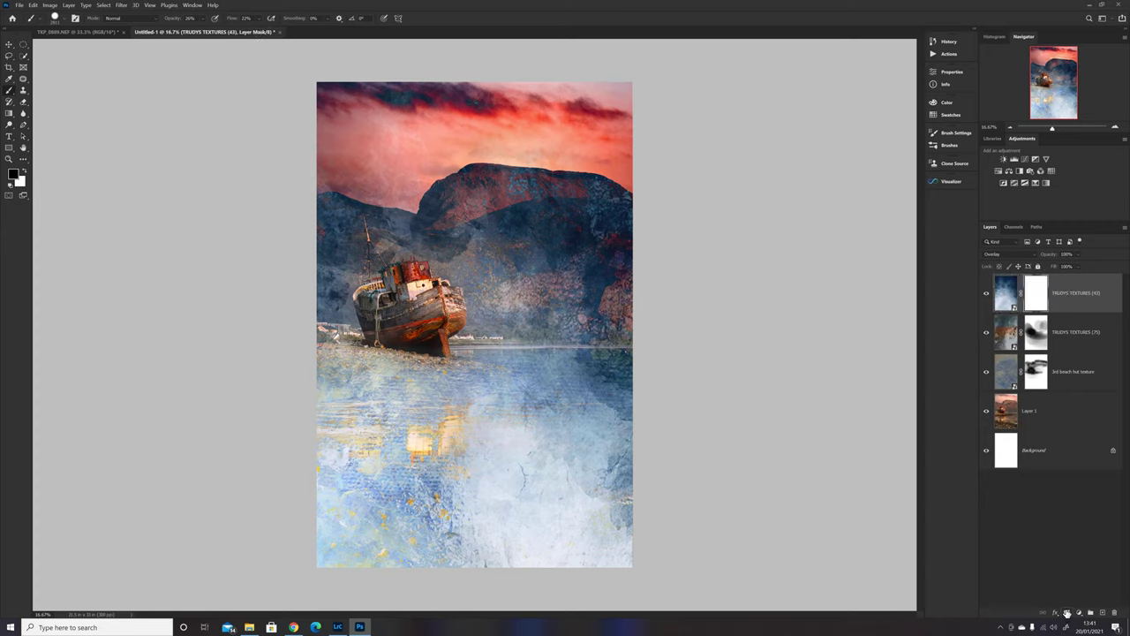
{"action": "mouse_move", "coordinate": [335, 119]}
{"action": "left_mouse_down"}
{"action": "mouse_move", "coordinate": [309, 99]}
{"action": "mouse_move", "coordinate": [404, 7]}
{"action": "mouse_move", "coordinate": [462, 7]}
{"action": "mouse_move", "coordinate": [509, 95]}
{"action": "left_mouse_up"}
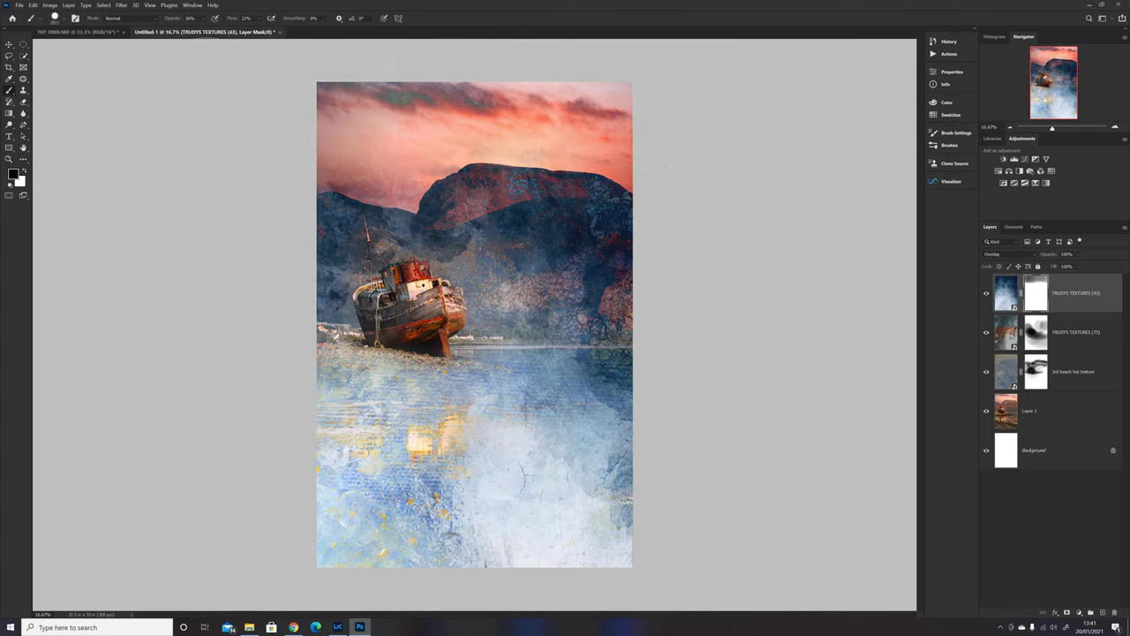
{"action": "mouse_move", "coordinate": [530, 459]}
{"action": "left_mouse_down"}
{"action": "mouse_move", "coordinate": [517, 479]}
{"action": "mouse_move", "coordinate": [451, 401]}
{"action": "mouse_move", "coordinate": [411, 271]}
{"action": "left_mouse_up"}
{"action": "right_click", "coordinate": [424, 331], "text": "alt"}
{"action": "mouse_move", "coordinate": [362, 344]}
{"action": "left_mouse_down"}
{"action": "mouse_move", "coordinate": [397, 322]}
{"action": "mouse_move", "coordinate": [389, 309]}
{"action": "mouse_move", "coordinate": [415, 326]}
{"action": "mouse_move", "coordinate": [415, 301]}
{"action": "mouse_move", "coordinate": [397, 327]}
{"action": "mouse_move", "coordinate": [379, 316]}
{"action": "mouse_move", "coordinate": [410, 296]}
{"action": "mouse_move", "coordinate": [428, 316]}
{"action": "left_mouse_up"}
- Paint black on the TRUDYS TEXTURES (43) mask over the orange reflection and the lower water with a larger brush, and further over the sky
{"action": "right_click", "coordinate": [463, 430], "text": "alt"}
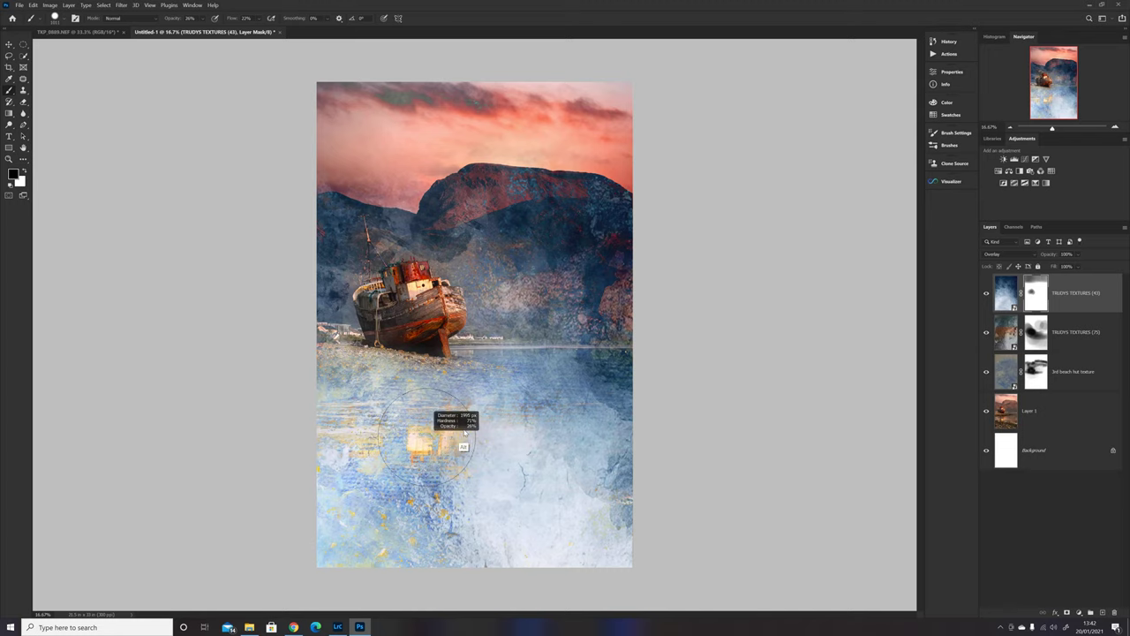
{"action": "mouse_move", "coordinate": [449, 416]}
{"action": "left_mouse_down"}
{"action": "mouse_move", "coordinate": [315, 422]}
{"action": "mouse_move", "coordinate": [497, 426]}
{"action": "mouse_move", "coordinate": [353, 436]}
{"action": "mouse_move", "coordinate": [500, 429]}
{"action": "mouse_move", "coordinate": [309, 435]}
{"action": "mouse_move", "coordinate": [572, 430]}
{"action": "mouse_move", "coordinate": [485, 444]}
{"action": "mouse_move", "coordinate": [299, 435]}
{"action": "mouse_move", "coordinate": [545, 412]}
{"action": "mouse_move", "coordinate": [319, 425]}
{"action": "mouse_move", "coordinate": [469, 436]}
{"action": "mouse_move", "coordinate": [359, 443]}
{"action": "mouse_move", "coordinate": [551, 441]}
{"action": "left_mouse_up"}
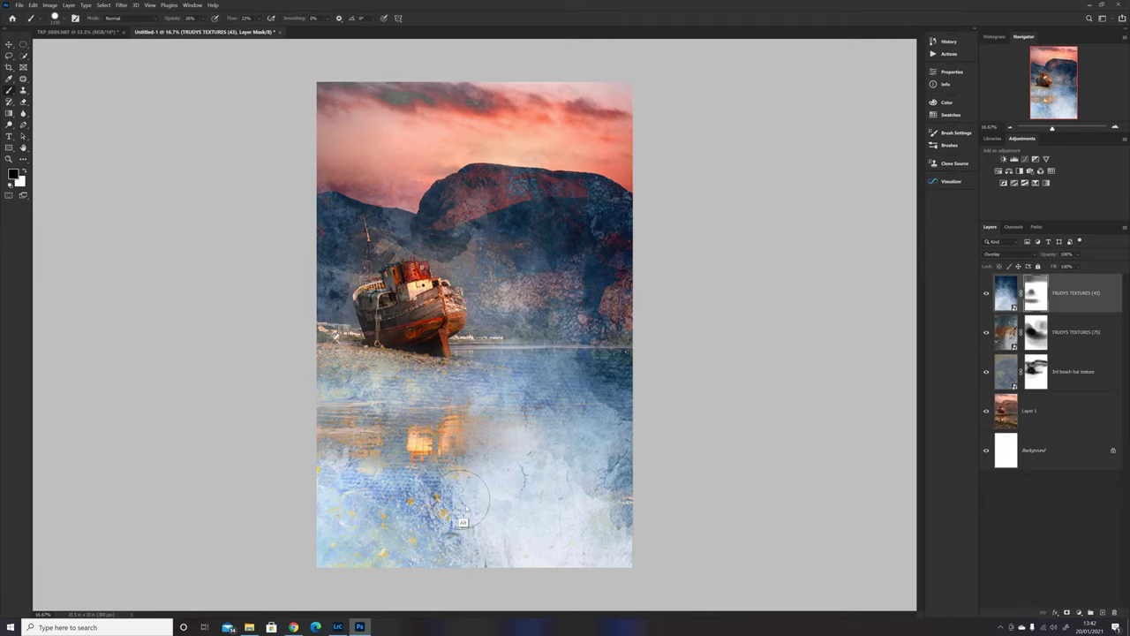
{"action": "key", "text": "bracketright"}
{"action": "key", "text": "bracketright"}
{"action": "key", "text": "bracketright"}
{"action": "key", "text": "bracketright"}
{"action": "key", "text": "bracketright"}
{"action": "key", "text": "bracketright"}
{"action": "key", "text": "bracketright"}
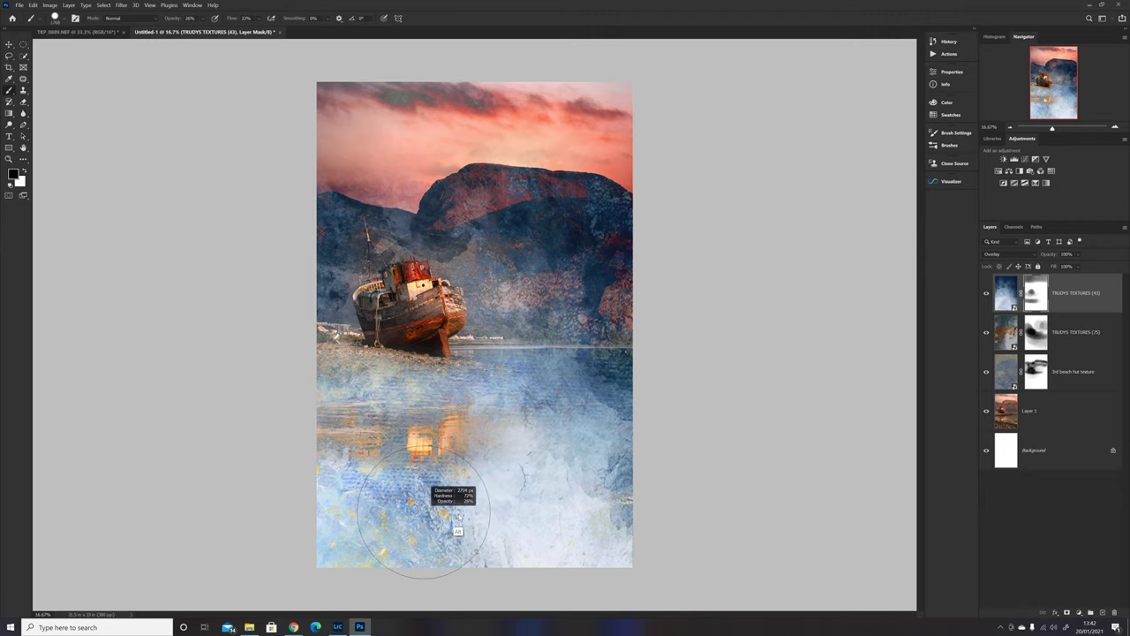
{"action": "mouse_move", "coordinate": [424, 512]}
{"action": "left_mouse_down"}
{"action": "mouse_move", "coordinate": [300, 504]}
{"action": "mouse_move", "coordinate": [700, 497]}
{"action": "mouse_move", "coordinate": [316, 508]}
{"action": "mouse_move", "coordinate": [561, 512]}
{"action": "mouse_move", "coordinate": [320, 499]}
{"action": "mouse_move", "coordinate": [284, 465]}
{"action": "mouse_move", "coordinate": [717, 406]}
{"action": "mouse_move", "coordinate": [320, 422]}
{"action": "mouse_move", "coordinate": [511, 412]}
{"action": "mouse_move", "coordinate": [540, 422]}
{"action": "mouse_move", "coordinate": [357, 448]}
{"action": "mouse_move", "coordinate": [654, 403]}
{"action": "mouse_move", "coordinate": [303, 448]}
{"action": "mouse_move", "coordinate": [478, 410]}
{"action": "mouse_move", "coordinate": [483, 422]}
{"action": "mouse_move", "coordinate": [347, 452]}
{"action": "mouse_move", "coordinate": [467, 412]}
{"action": "mouse_move", "coordinate": [670, 372]}
{"action": "mouse_move", "coordinate": [511, 410]}
{"action": "mouse_move", "coordinate": [311, 484]}
{"action": "mouse_move", "coordinate": [709, 441]}
{"action": "mouse_move", "coordinate": [312, 528]}
{"action": "mouse_move", "coordinate": [562, 509]}
{"action": "mouse_move", "coordinate": [279, 497]}
{"action": "mouse_move", "coordinate": [316, 485]}
{"action": "mouse_move", "coordinate": [634, 481]}
{"action": "mouse_move", "coordinate": [245, 512]}
{"action": "mouse_move", "coordinate": [534, 439]}
{"action": "mouse_move", "coordinate": [252, 422]}
{"action": "mouse_move", "coordinate": [522, 420]}
{"action": "mouse_move", "coordinate": [232, 446]}
{"action": "mouse_move", "coordinate": [589, 432]}
{"action": "mouse_move", "coordinate": [247, 450]}
{"action": "mouse_move", "coordinate": [647, 417]}
{"action": "mouse_move", "coordinate": [522, 414]}
{"action": "mouse_move", "coordinate": [239, 450]}
{"action": "mouse_move", "coordinate": [632, 404]}
{"action": "mouse_move", "coordinate": [240, 466]}
{"action": "mouse_move", "coordinate": [704, 403]}
{"action": "mouse_move", "coordinate": [240, 477]}
{"action": "mouse_move", "coordinate": [681, 412]}
{"action": "mouse_move", "coordinate": [602, 428]}
{"action": "left_mouse_up"}
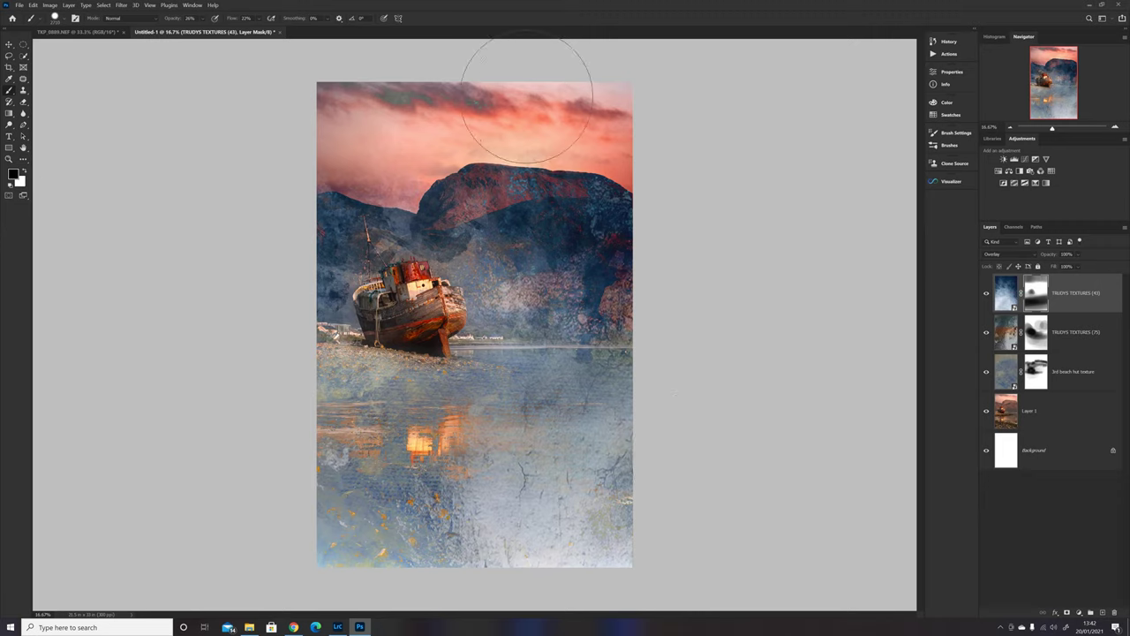
{"action": "left_click_drag", "start_coordinate": [555, 117], "coordinate": [495, 128]}
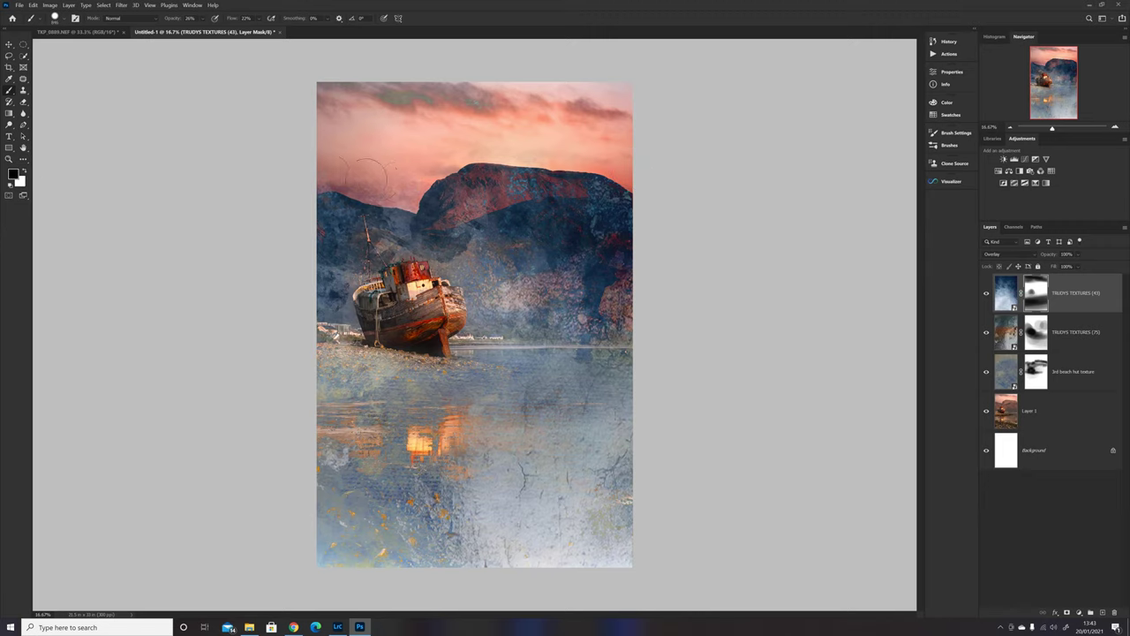
- Place "TRUDYS TEXTURES (11).jpg" from the Textures folder as the uppermost layer and scale it to cover the whole canvas
{"action": "left_click", "coordinate": [249, 627]}
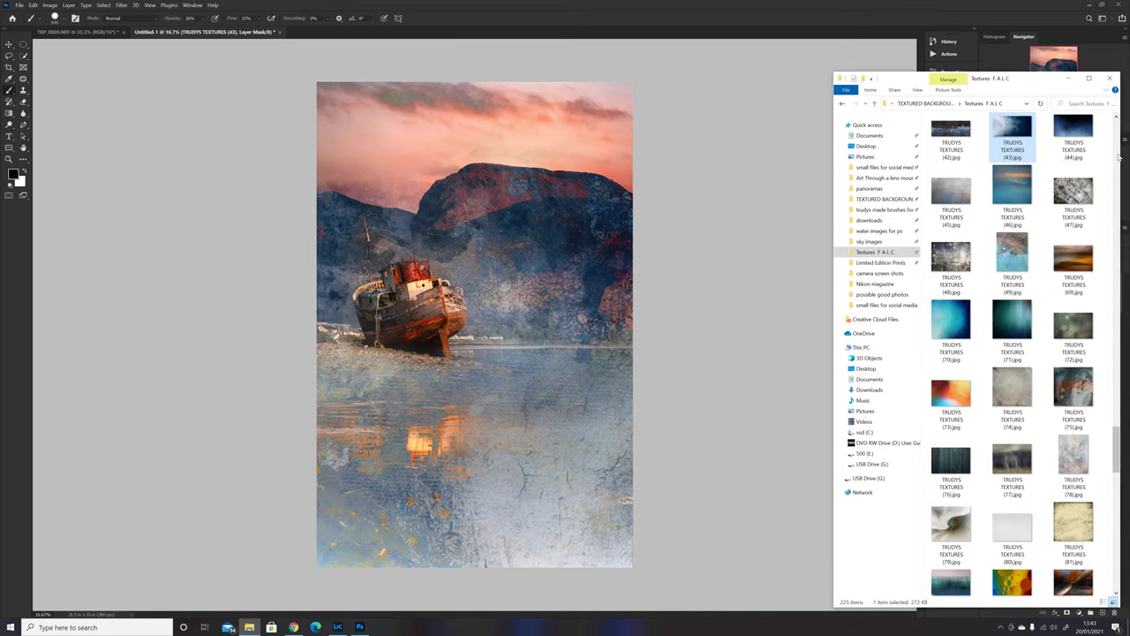
{"action": "left_click_drag", "start_coordinate": [1115, 430], "coordinate": [1115, 353]}
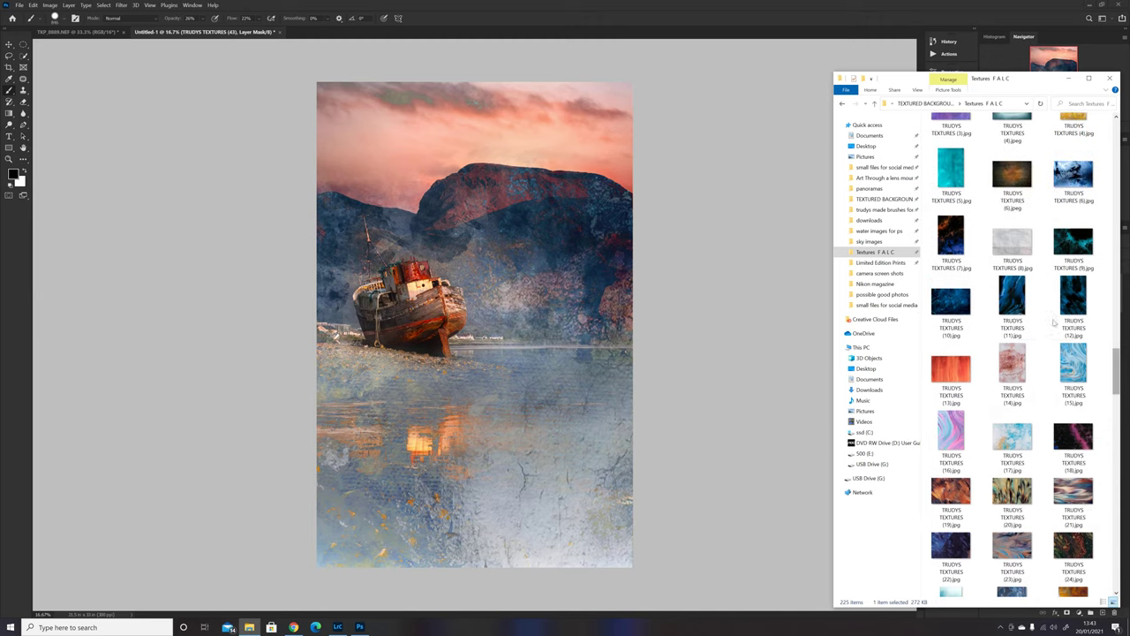
{"action": "left_click", "coordinate": [1020, 297]}
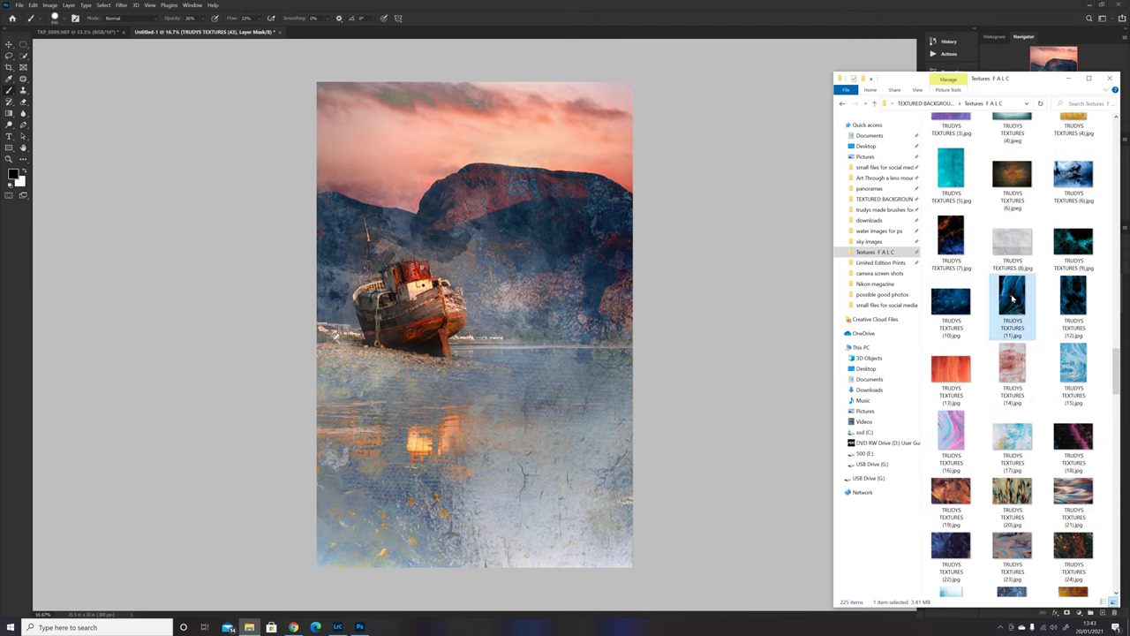
{"action": "left_click_drag", "start_coordinate": [1013, 300], "coordinate": [709, 315]}
{"action": "left_click_drag", "start_coordinate": [455, 320], "coordinate": [453, 323]}
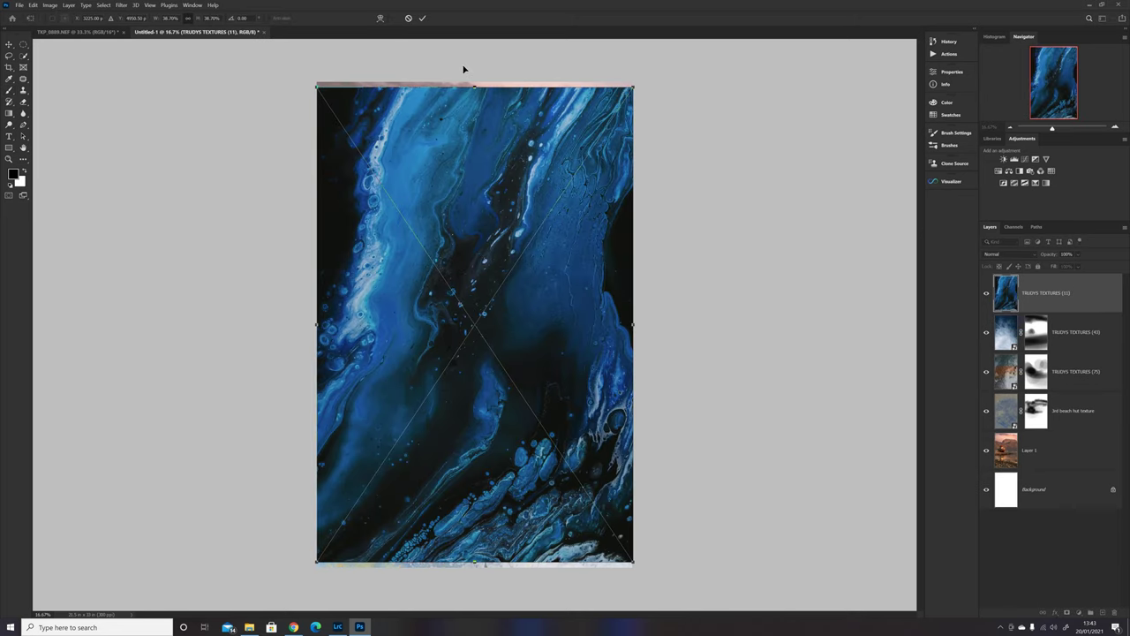
{"action": "left_click_drag", "start_coordinate": [474, 86], "coordinate": [474, 76]}
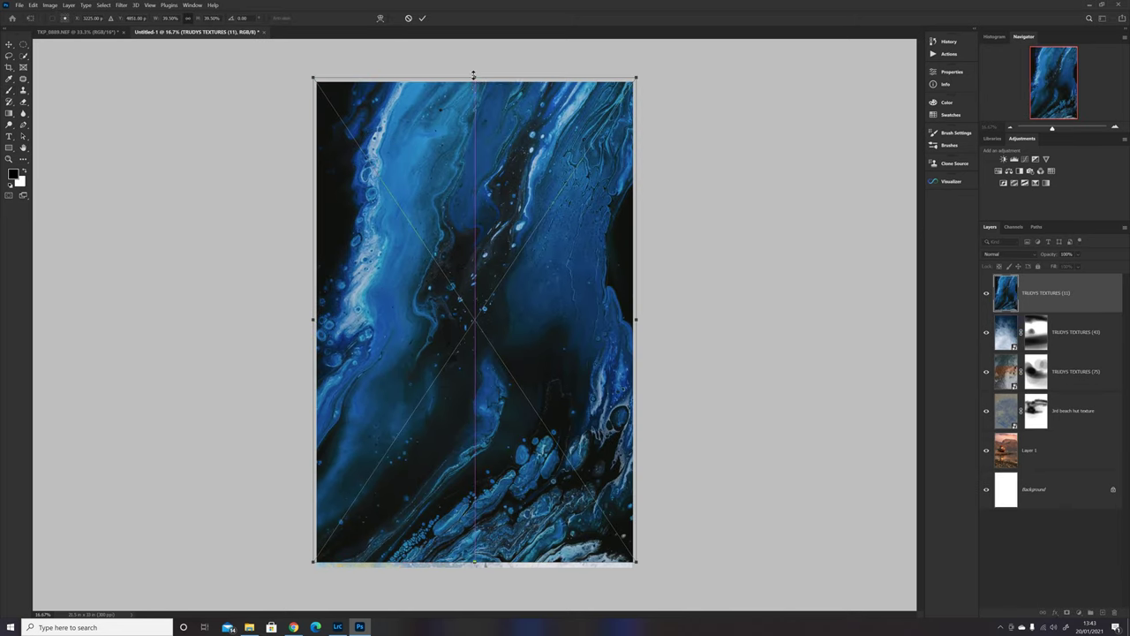
{"action": "left_click_drag", "start_coordinate": [474, 562], "coordinate": [474, 567]}
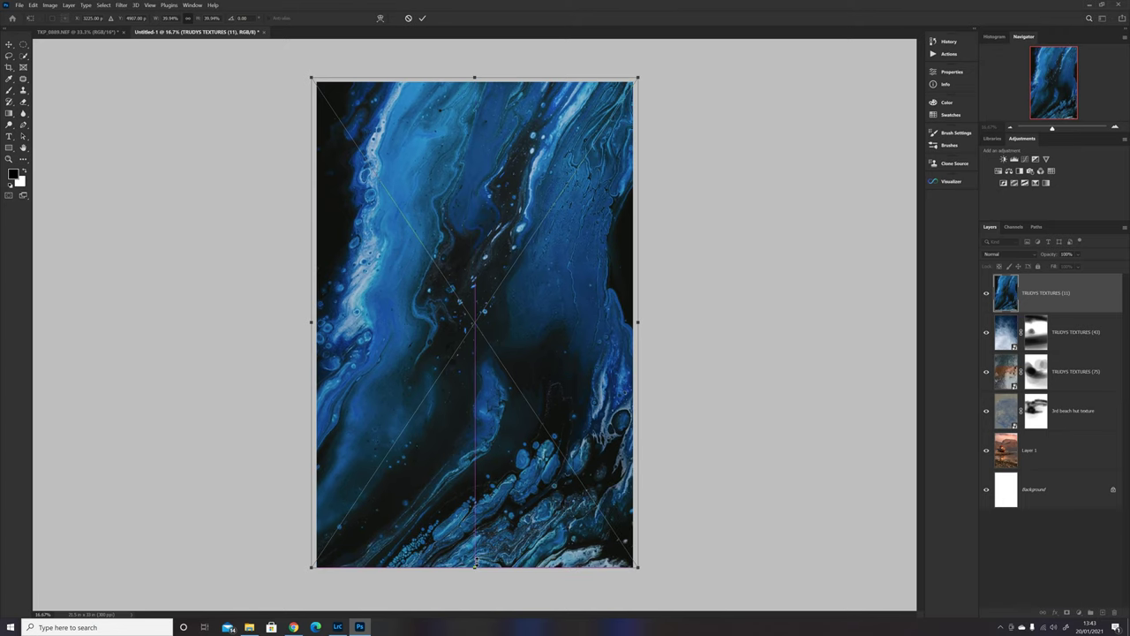
{"action": "left_click", "coordinate": [422, 18]}
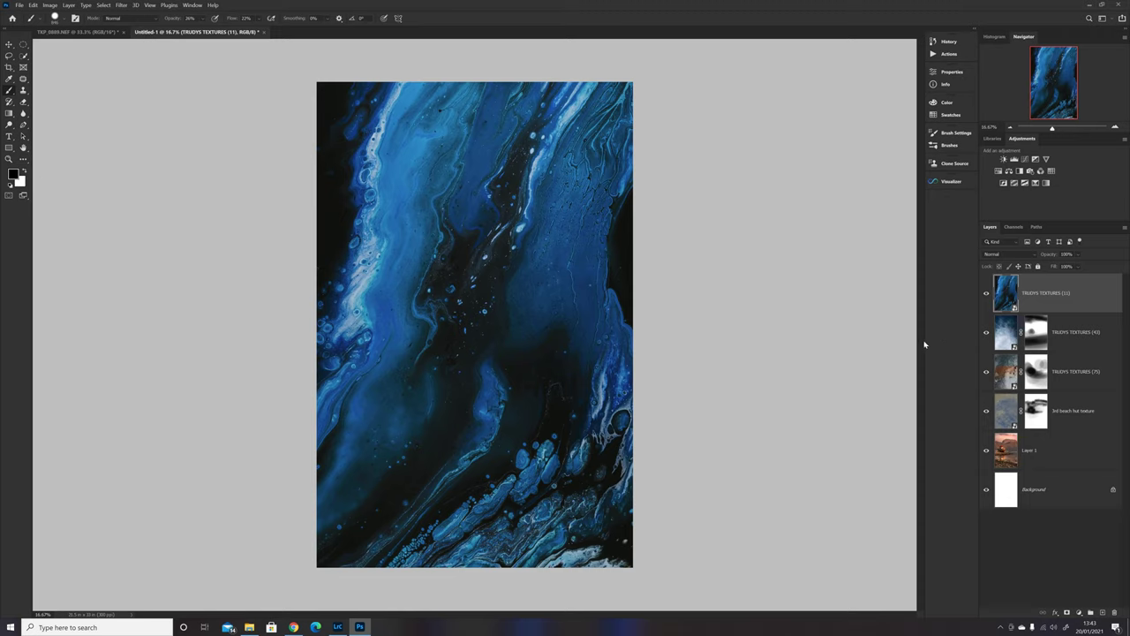
- Set the blend mode of the TRUDYS TEXTURES (11) layer to Soft Light and add a layer mask to it
{"action": "left_click", "coordinate": [1005, 255]}
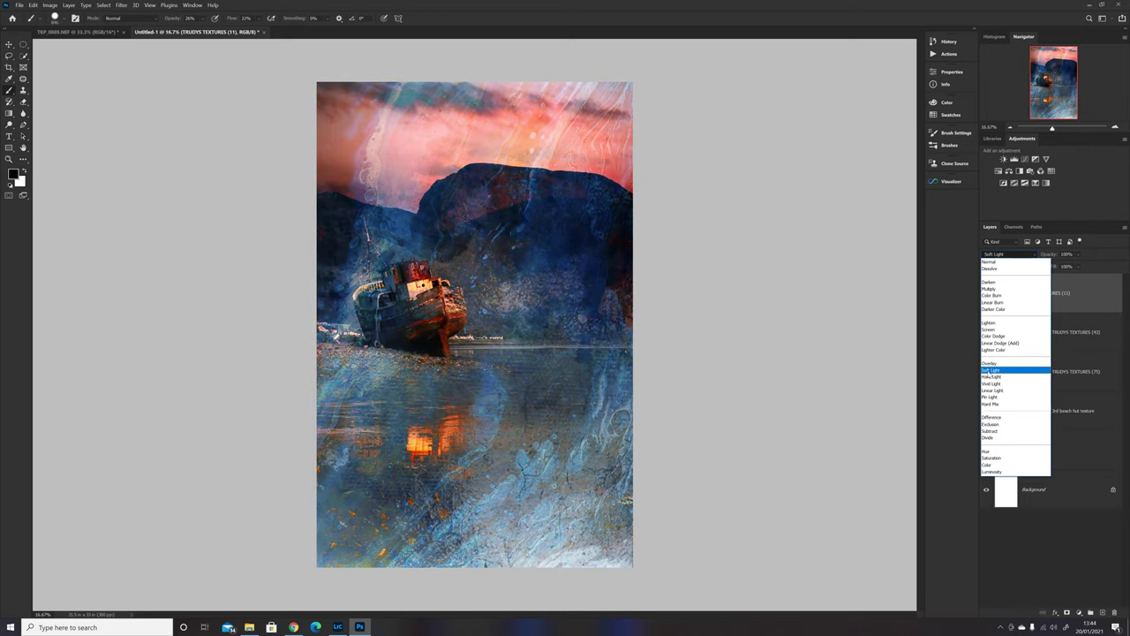
{"action": "left_click", "coordinate": [989, 371]}
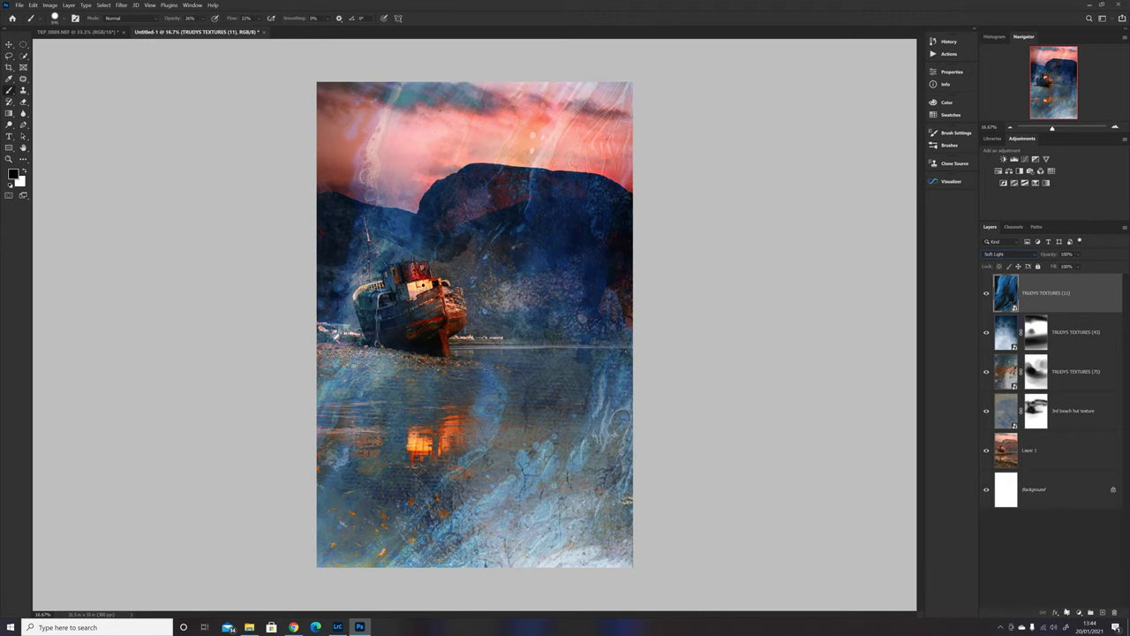
{"action": "left_click", "coordinate": [1067, 614]}
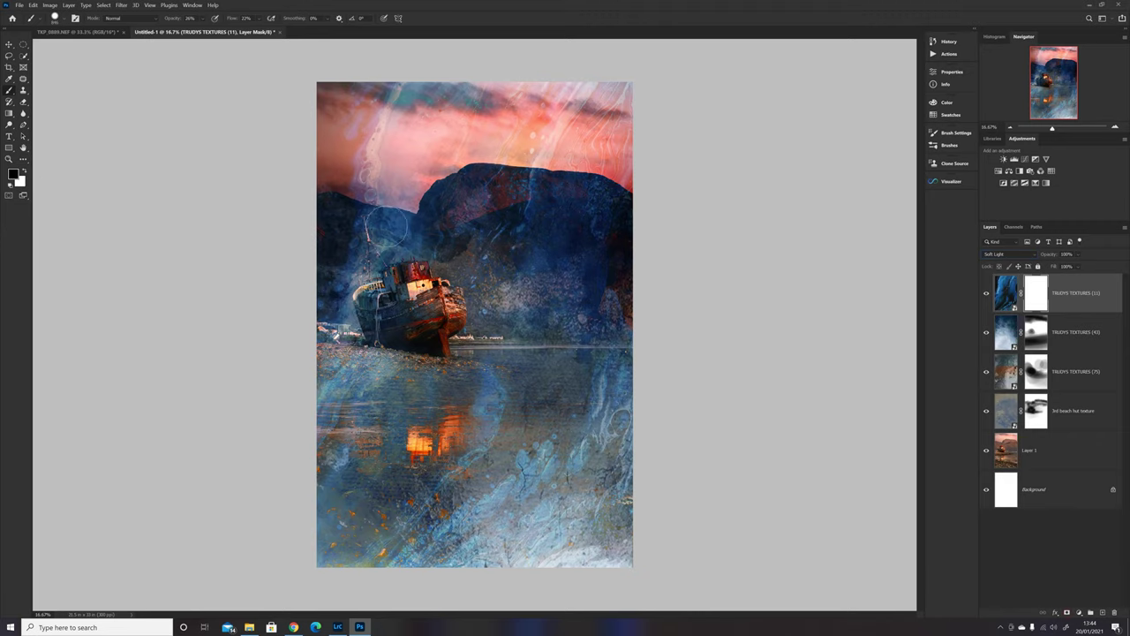
- Paint black with a large low-opacity brush on the TRUDYS TEXTURES (11) mask over the mountains, boat, shoreline and sky
{"action": "left_click", "coordinate": [202, 21]}
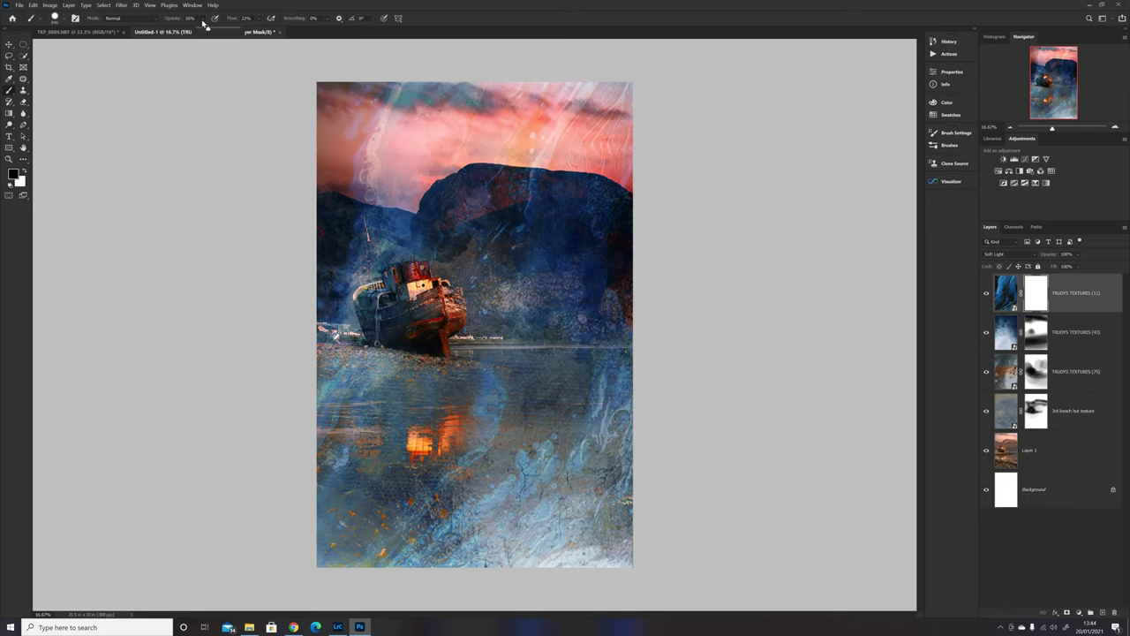
{"action": "left_click", "coordinate": [259, 20]}
{"action": "right_click", "coordinate": [451, 266], "text": "alt"}
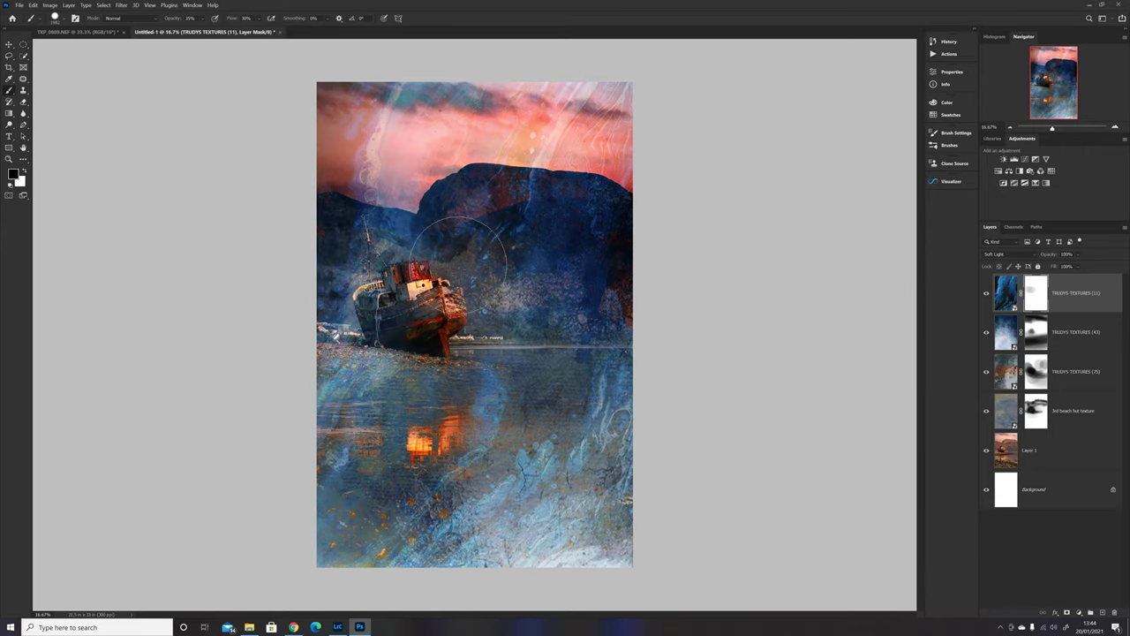
{"action": "mouse_move", "coordinate": [474, 253]}
{"action": "left_mouse_down"}
{"action": "mouse_move", "coordinate": [442, 301]}
{"action": "mouse_move", "coordinate": [548, 288]}
{"action": "mouse_move", "coordinate": [662, 257]}
{"action": "mouse_move", "coordinate": [593, 241]}
{"action": "mouse_move", "coordinate": [661, 196]}
{"action": "left_mouse_up"}
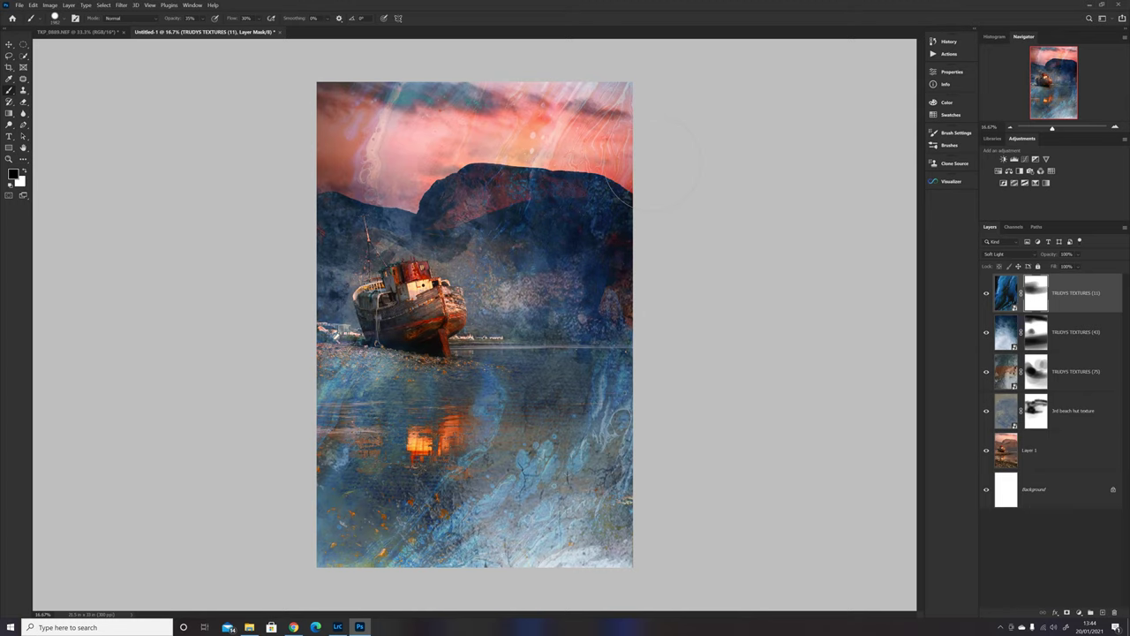
{"action": "mouse_move", "coordinate": [487, 99]}
{"action": "left_mouse_down"}
{"action": "mouse_move", "coordinate": [345, 150]}
{"action": "mouse_move", "coordinate": [522, 80]}
{"action": "mouse_move", "coordinate": [336, 265]}
{"action": "mouse_move", "coordinate": [344, 286]}
{"action": "left_mouse_up"}
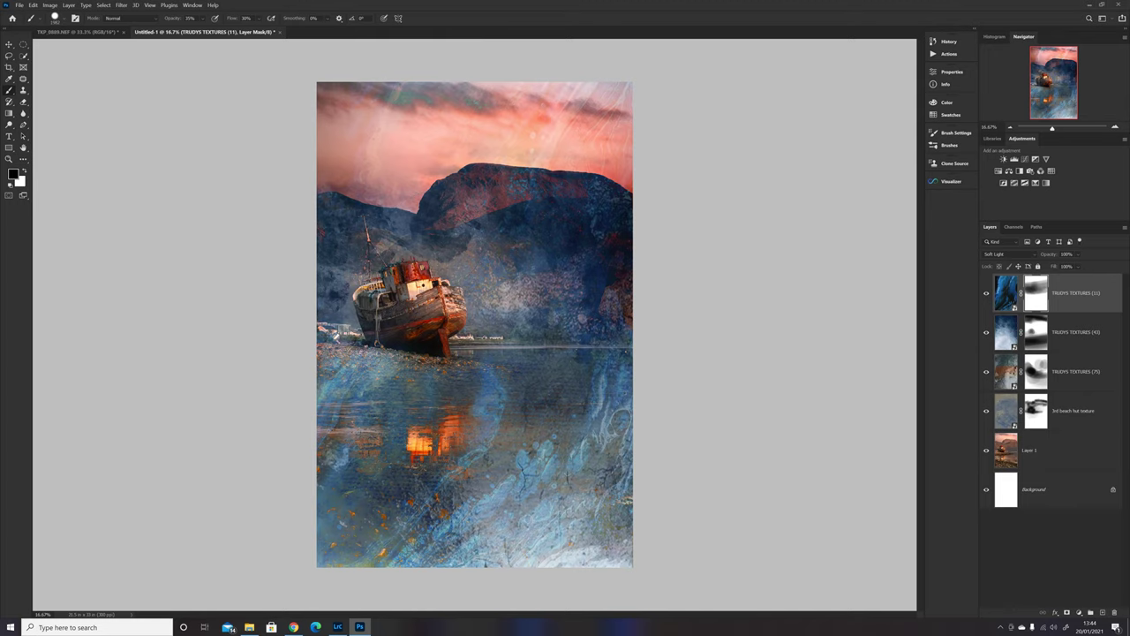
{"action": "mouse_move", "coordinate": [609, 265]}
{"action": "left_mouse_down"}
{"action": "mouse_move", "coordinate": [651, 273]}
{"action": "mouse_move", "coordinate": [644, 297]}
{"action": "left_mouse_up"}
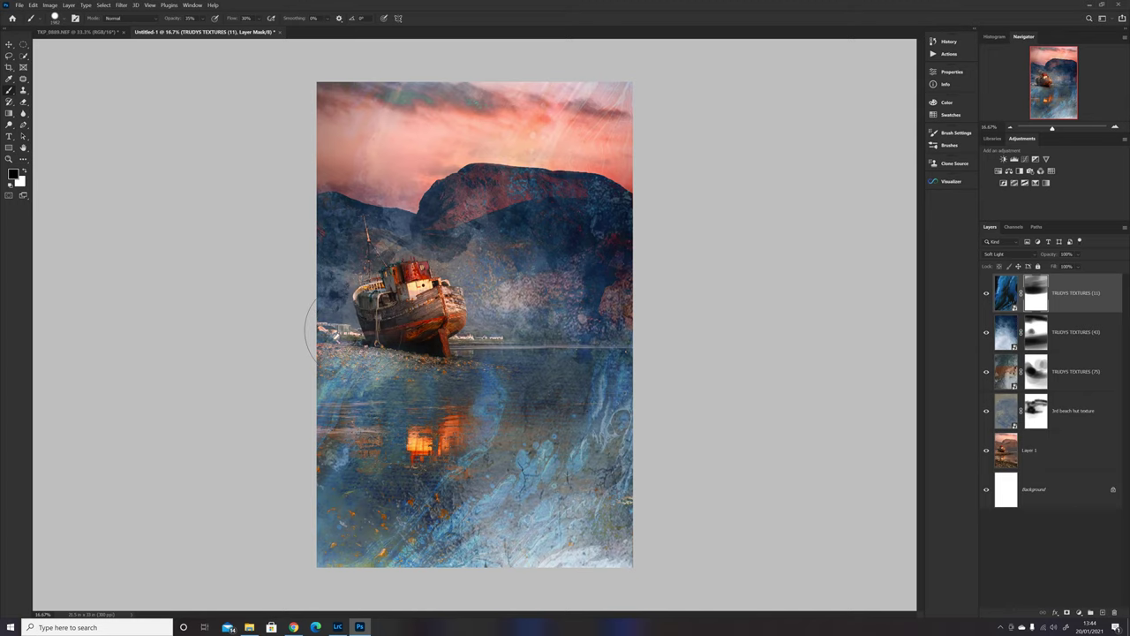
{"action": "left_click_drag", "start_coordinate": [290, 323], "coordinate": [315, 317]}
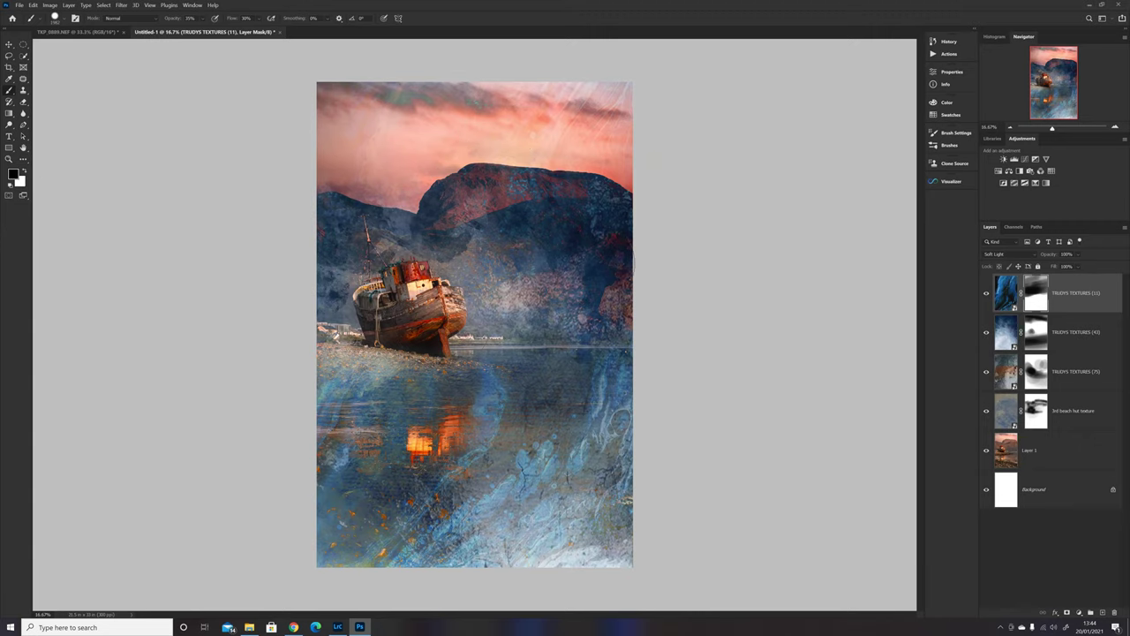
{"action": "left_click", "coordinate": [651, 277]}
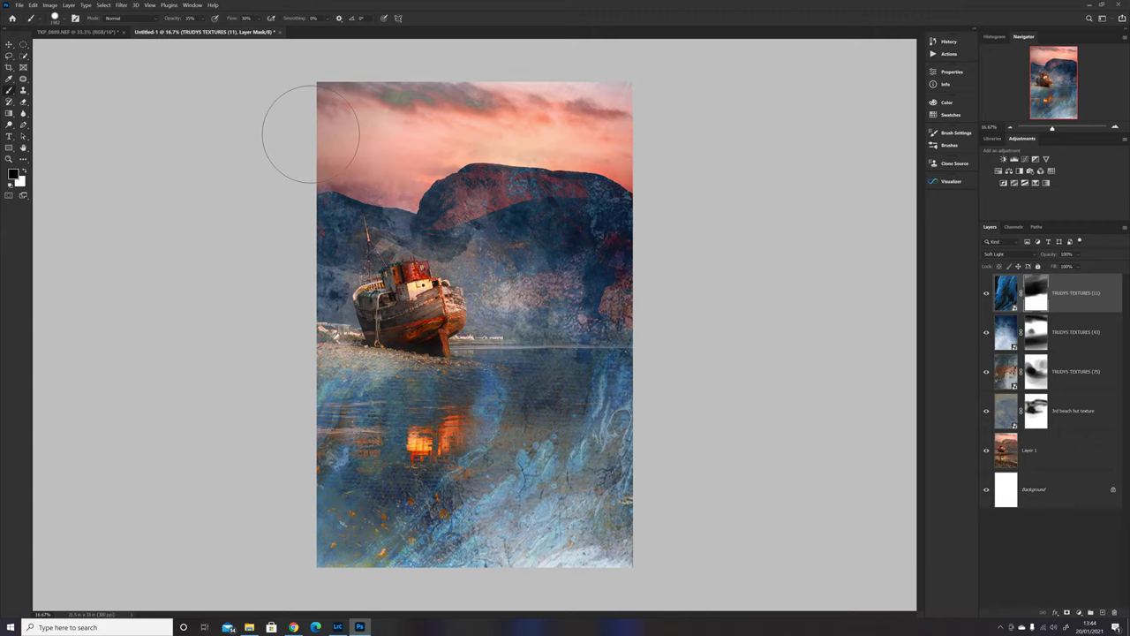
{"action": "left_click_drag", "start_coordinate": [612, 101], "coordinate": [661, 182]}
- Compare the image with and without the TRUDYS TEXTURES (11) layer and the TRUDYS TEXTURES (43) layer
{"action": "left_click", "coordinate": [987, 294]}
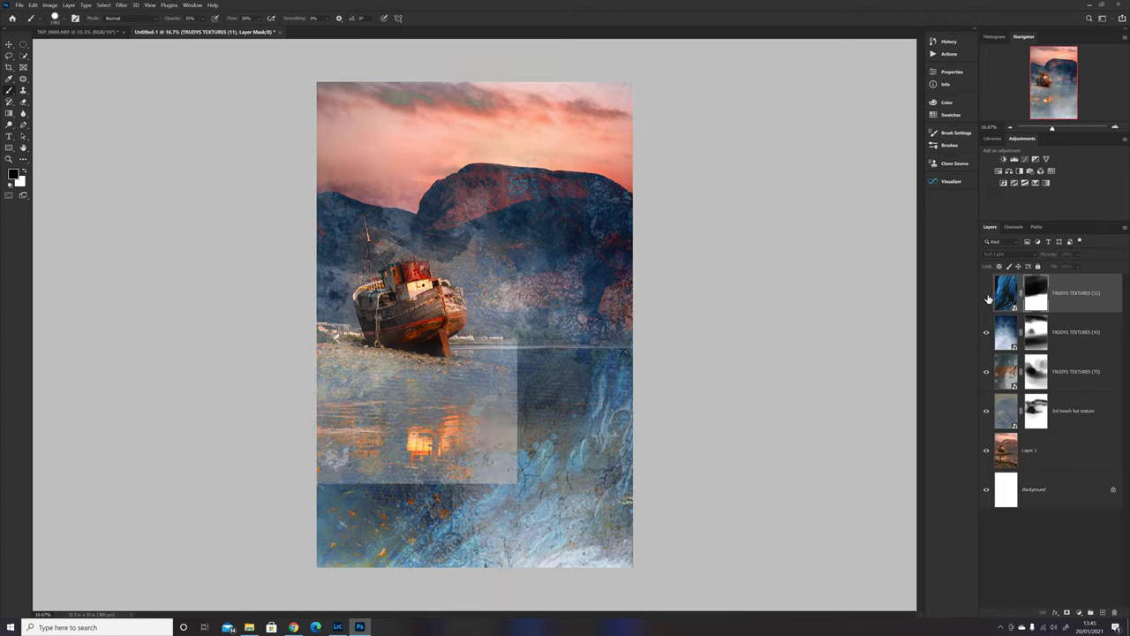
{"action": "left_click", "coordinate": [988, 294]}
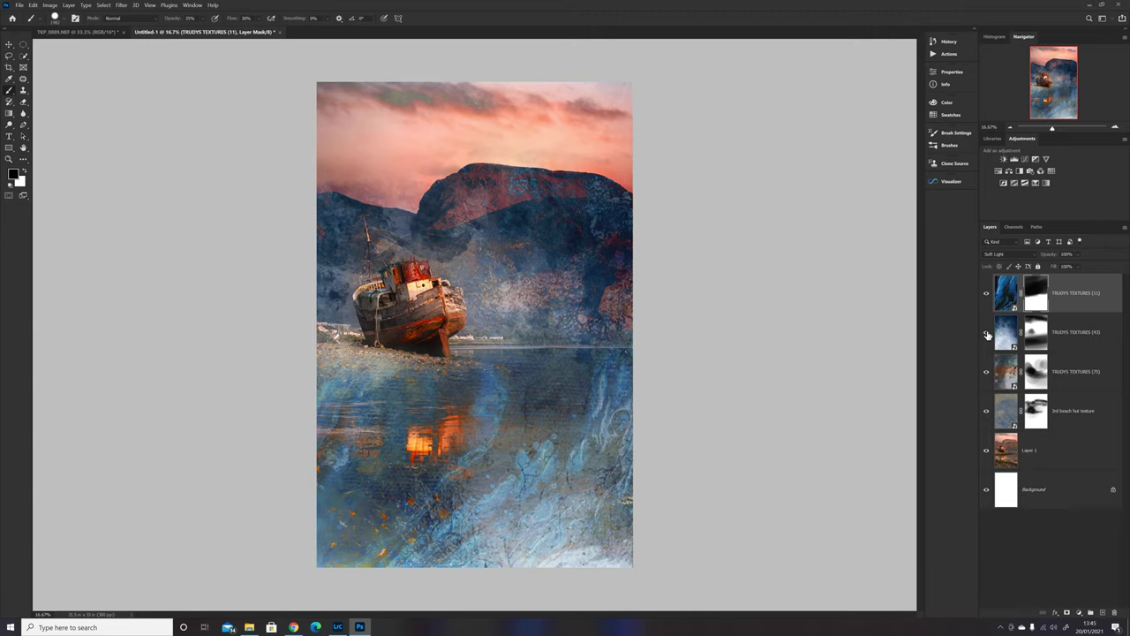
{"action": "left_click", "coordinate": [987, 333]}
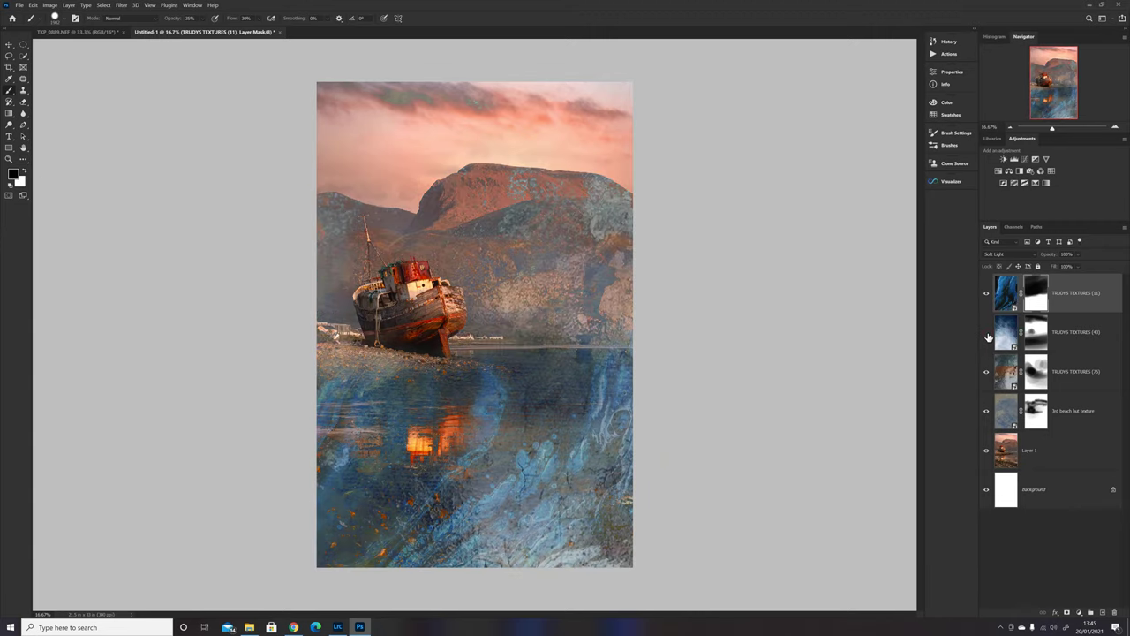
{"action": "left_click", "coordinate": [987, 334]}
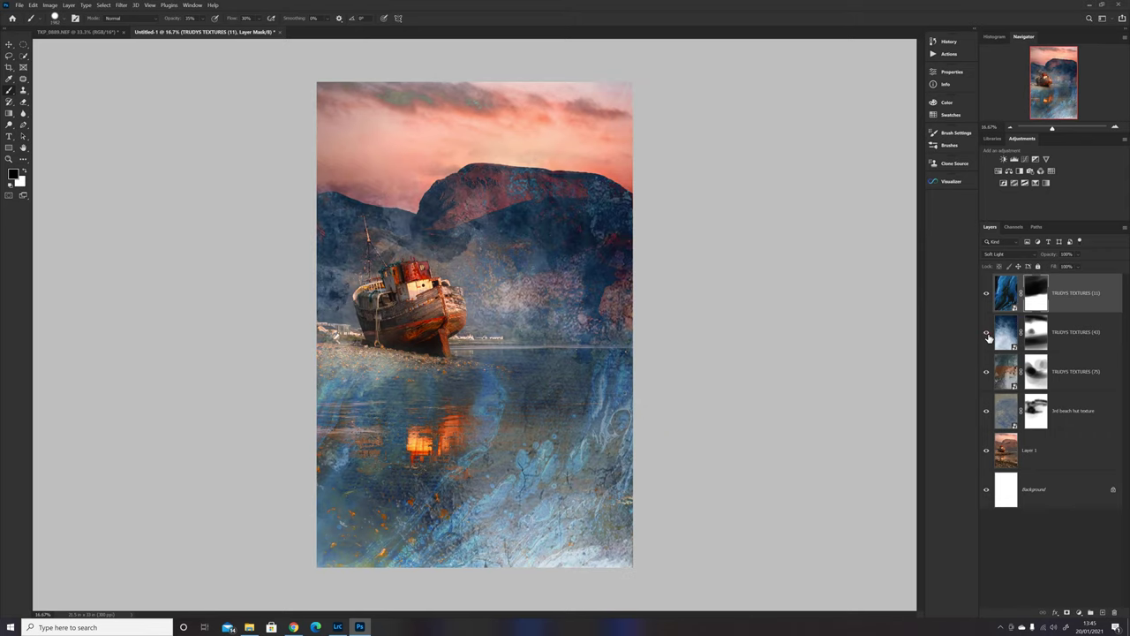
- Compare the image with and without the TRUDYS TEXTURES (75) layer and leave that layer hidden
{"action": "left_click", "coordinate": [988, 373]}
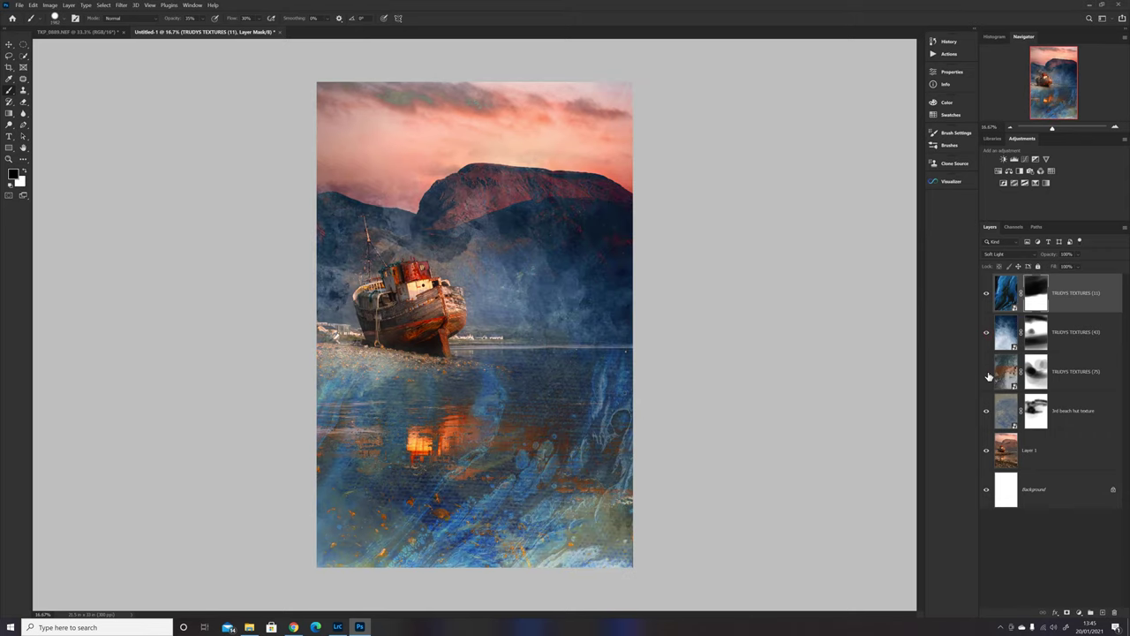
{"action": "left_click", "coordinate": [987, 373]}
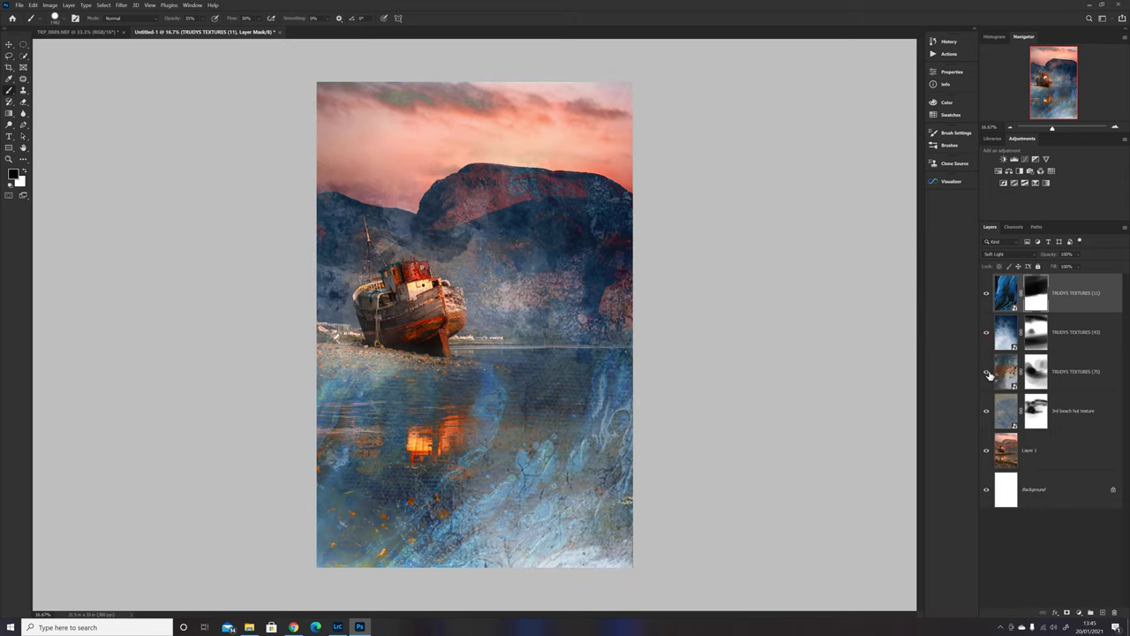
{"action": "left_click", "coordinate": [988, 373]}
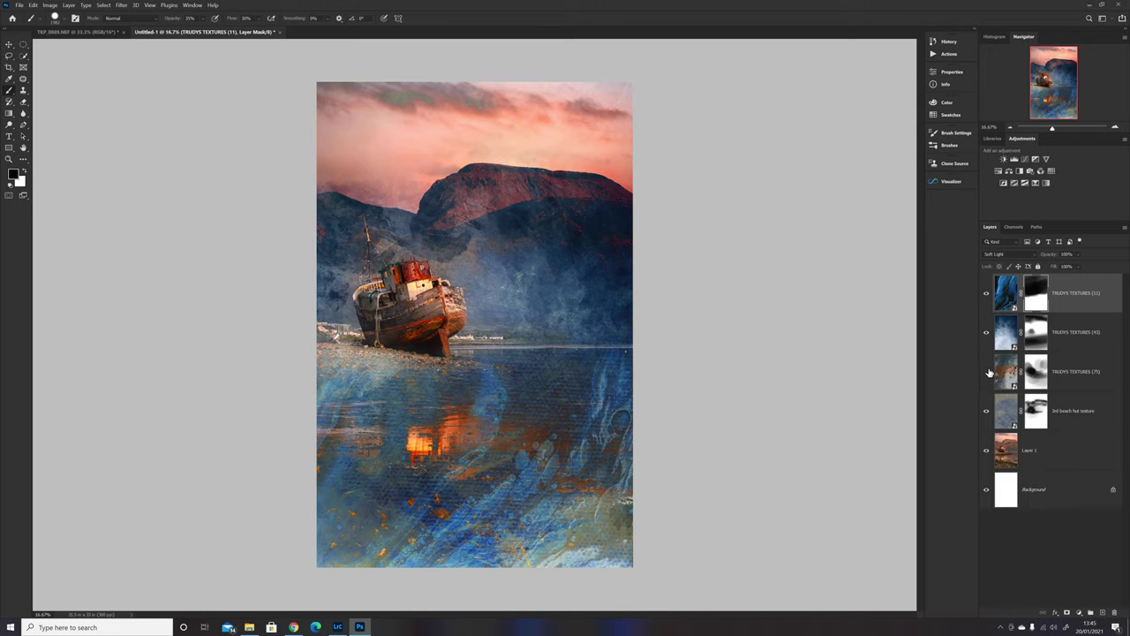
{"action": "left_click", "coordinate": [987, 375]}
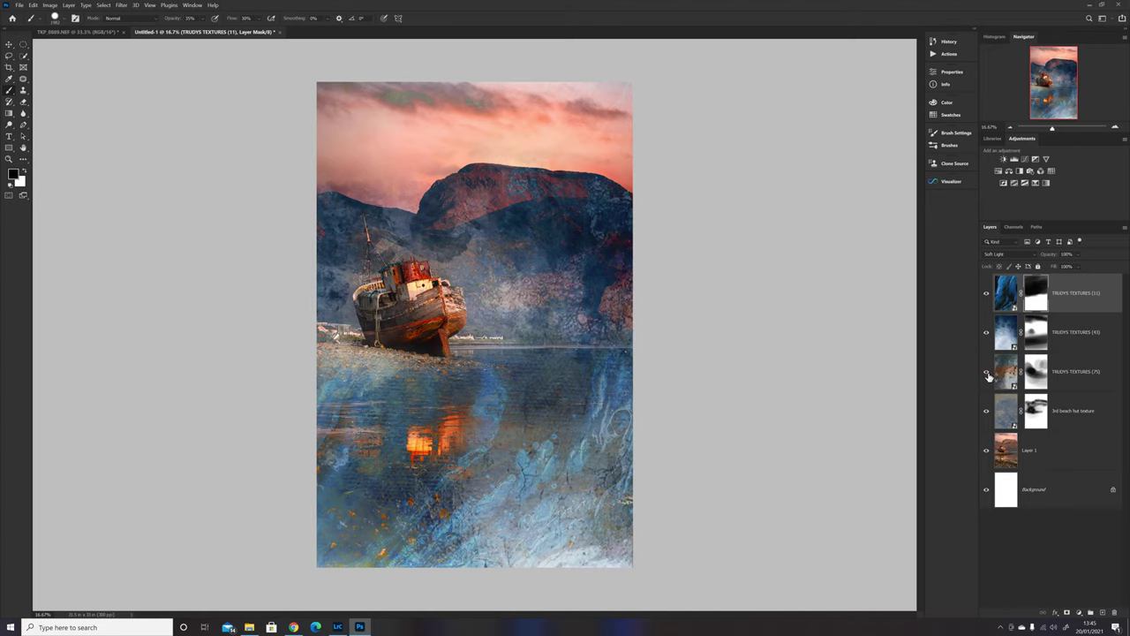
{"action": "left_click", "coordinate": [987, 374]}
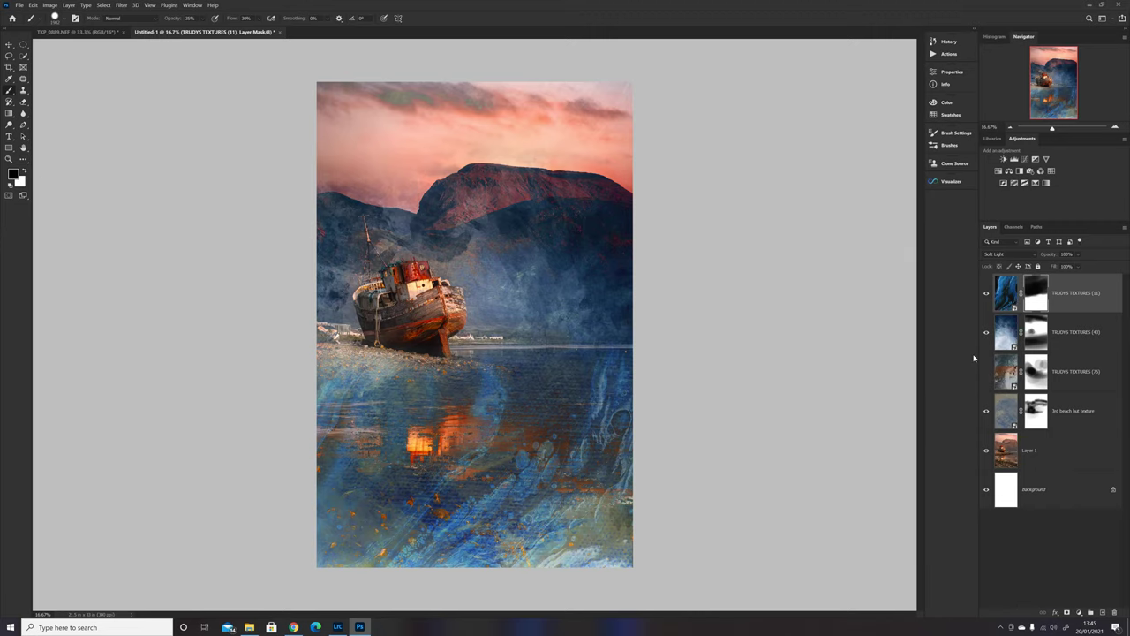
{"action": "left_click", "coordinate": [986, 374]}
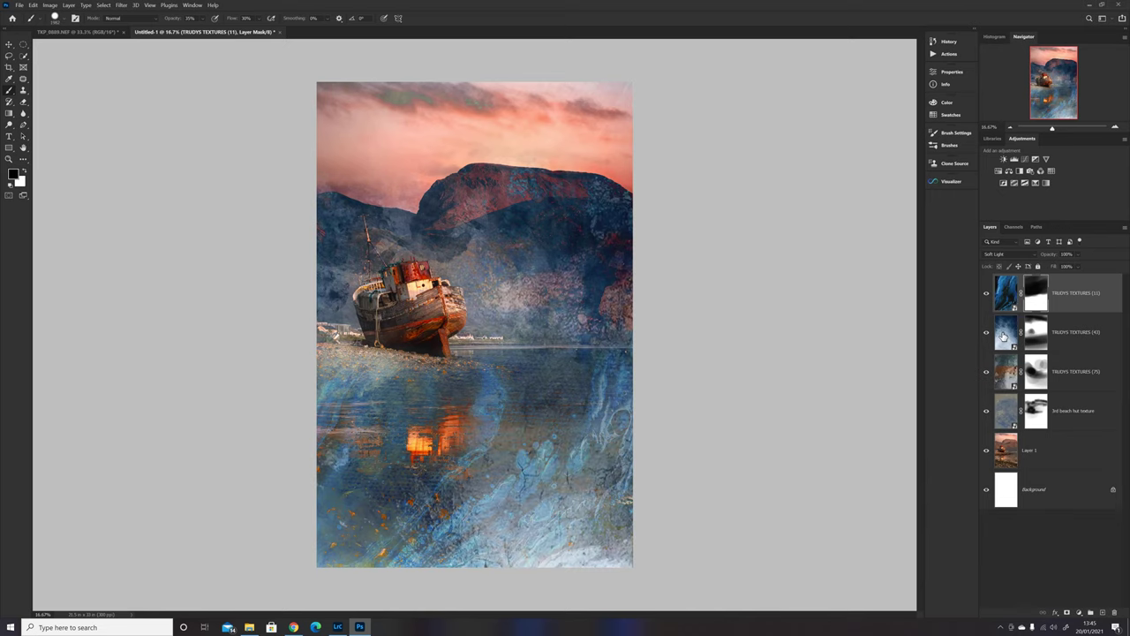
{"action": "left_click", "coordinate": [986, 374]}
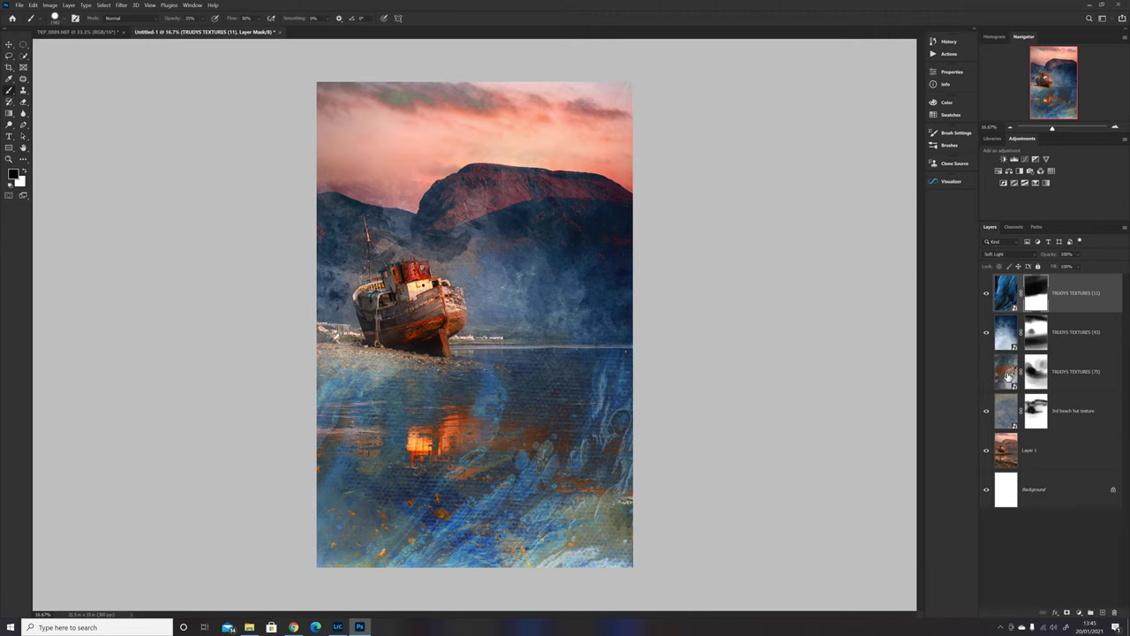
- Place the blurred grey and orange image whose name starts with 118704174 from the Textures folder above the TRUDYS TEXTURES (11) layer
{"action": "left_click", "coordinate": [1006, 295]}
{"action": "left_click", "coordinate": [249, 626]}
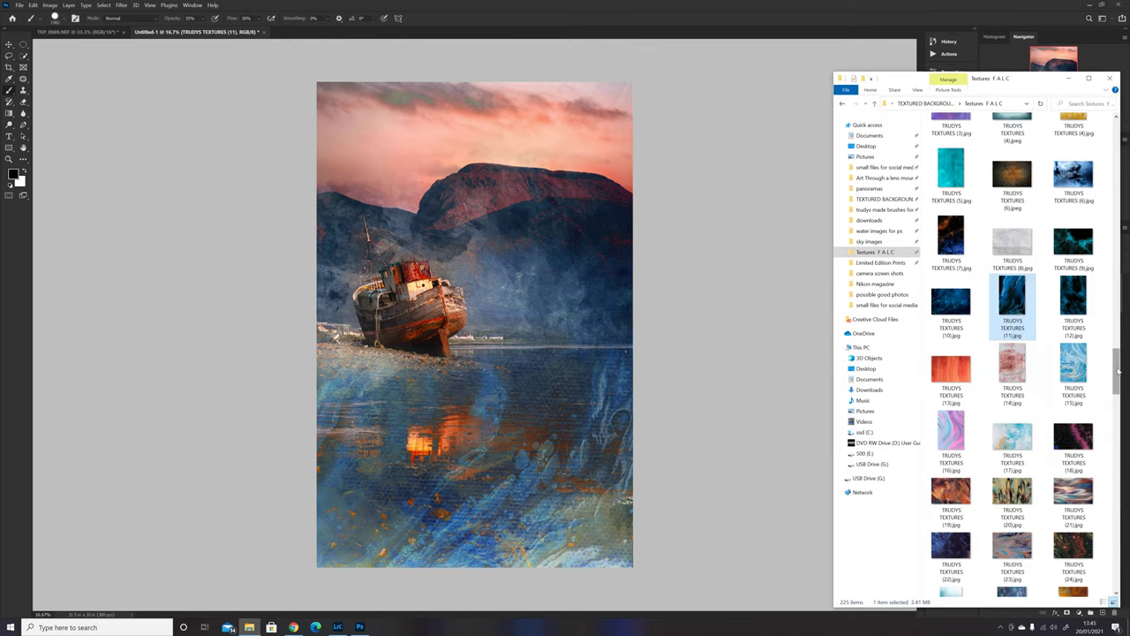
{"action": "left_click_drag", "start_coordinate": [1117, 371], "coordinate": [1109, 156]}
{"action": "left_click", "coordinate": [1015, 280]}
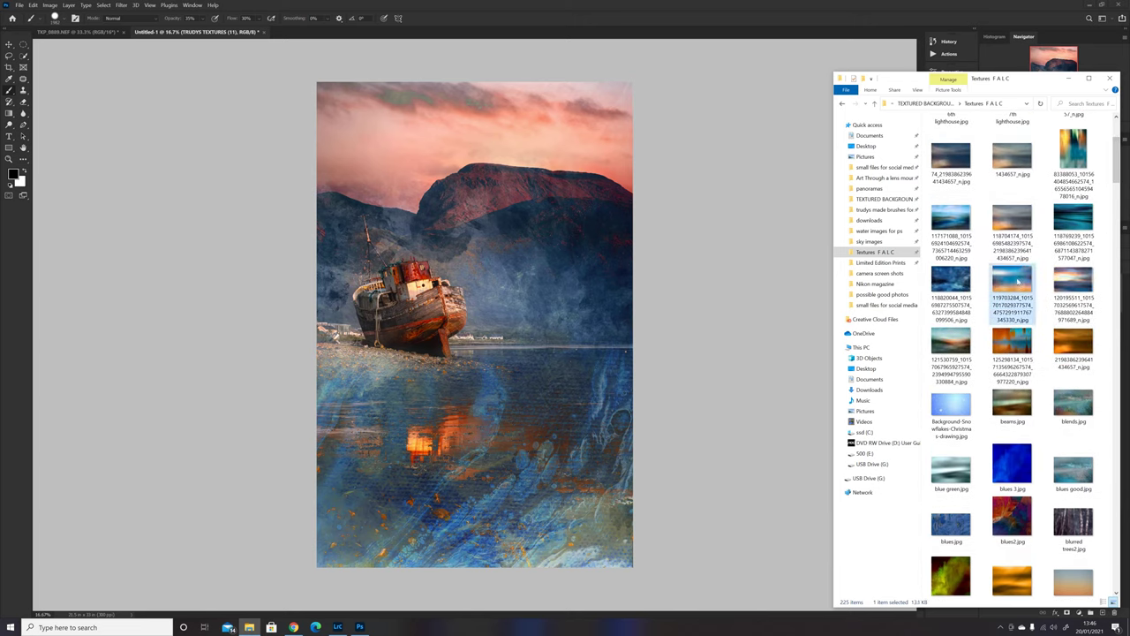
{"action": "left_click", "coordinate": [1016, 225]}
{"action": "left_click_drag", "start_coordinate": [1016, 221], "coordinate": [460, 278]}
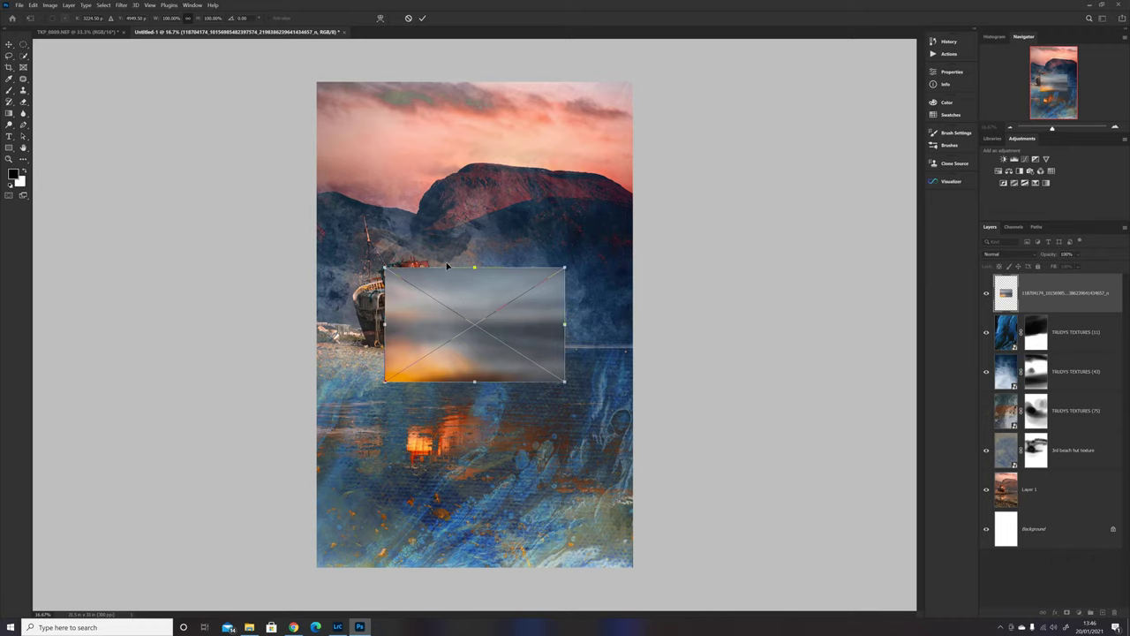
- Rotate the placed blurred texture 90° clockwise, scale it to cover the whole canvas and flip it horizontally
{"action": "right_click", "coordinate": [520, 327]}
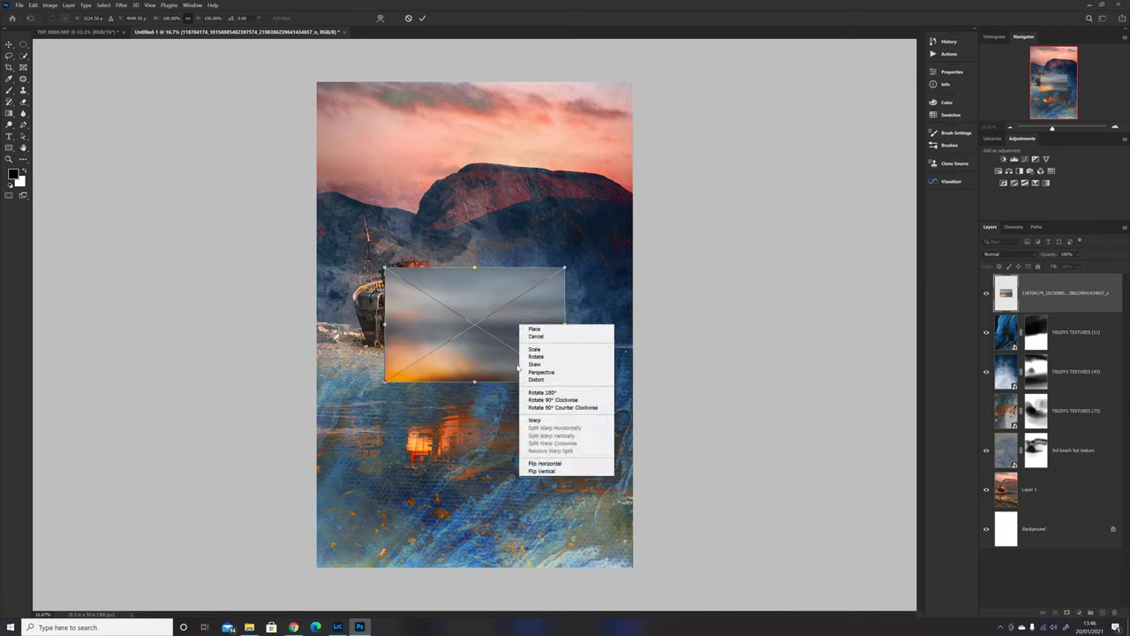
{"action": "left_click", "coordinate": [559, 400]}
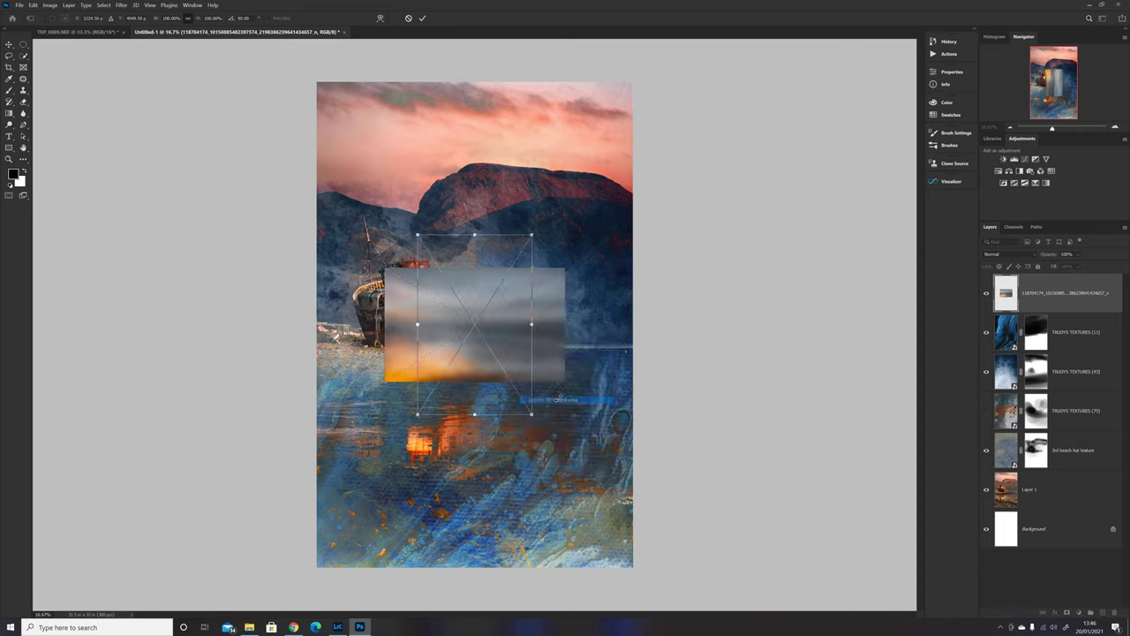
{"action": "left_click_drag", "start_coordinate": [472, 227], "coordinate": [466, 78]}
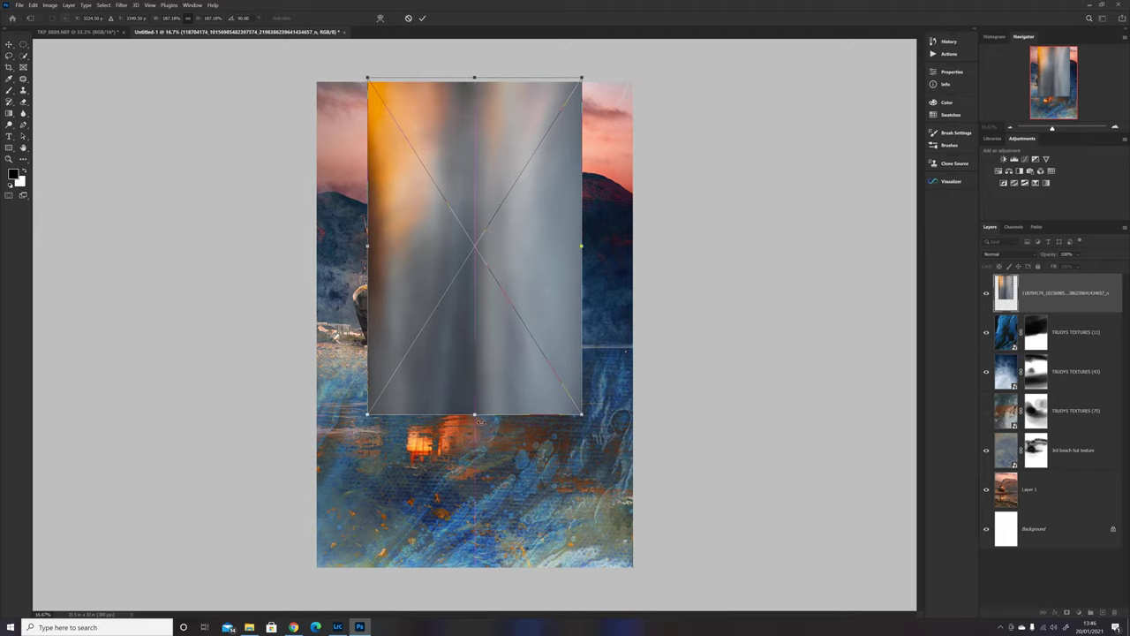
{"action": "left_click_drag", "start_coordinate": [475, 414], "coordinate": [500, 575]}
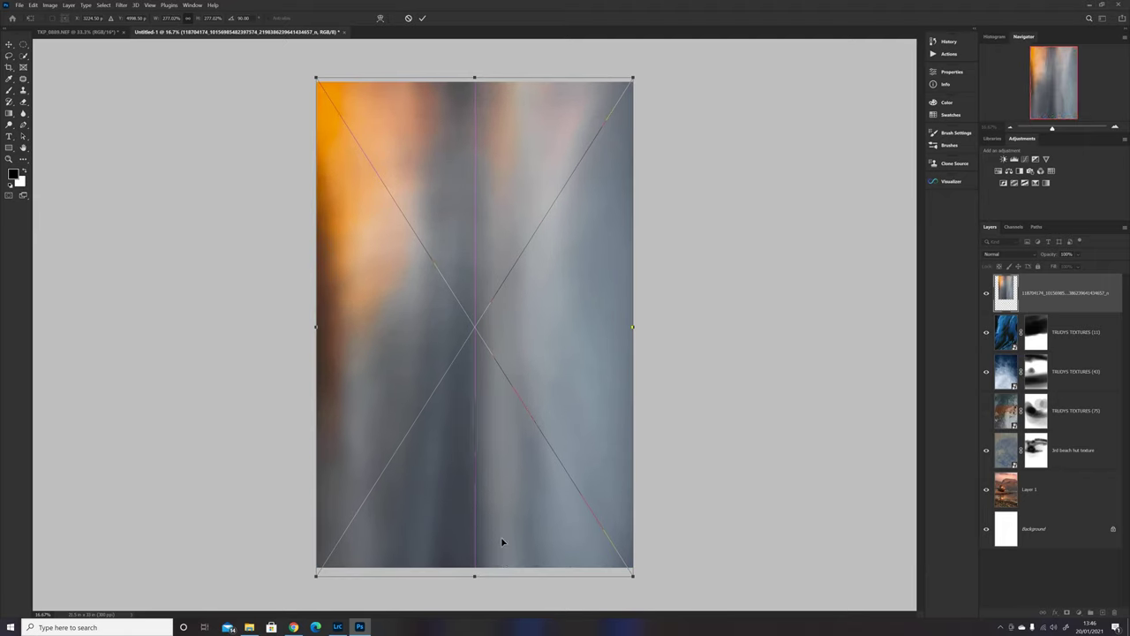
{"action": "right_click", "coordinate": [539, 345]}
{"action": "left_click", "coordinate": [575, 483]}
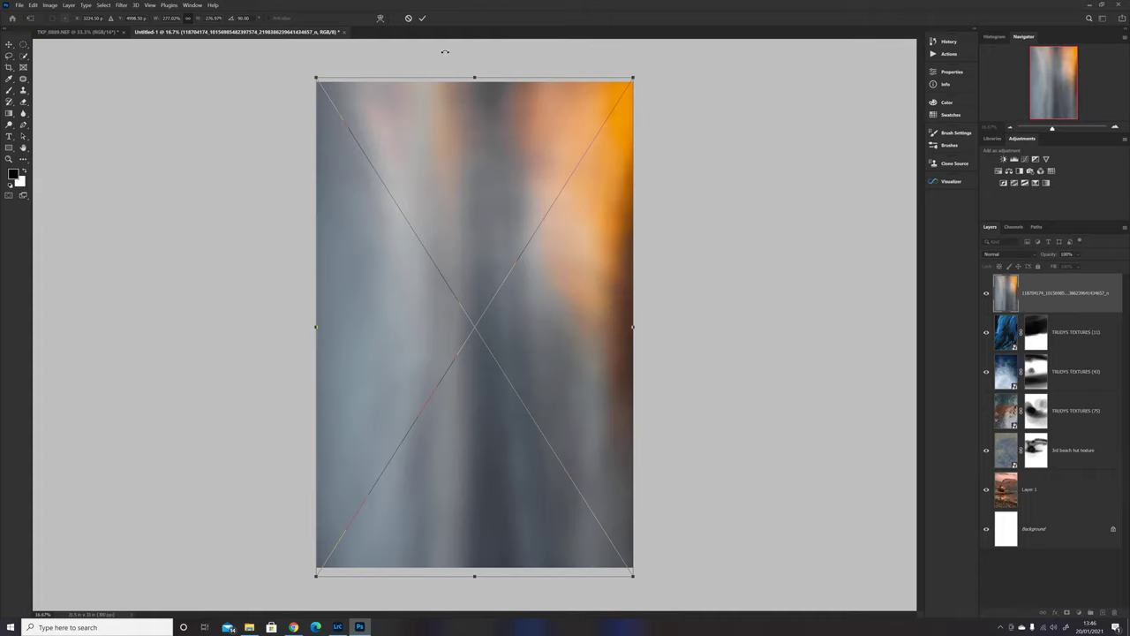
{"action": "left_click", "coordinate": [423, 19]}
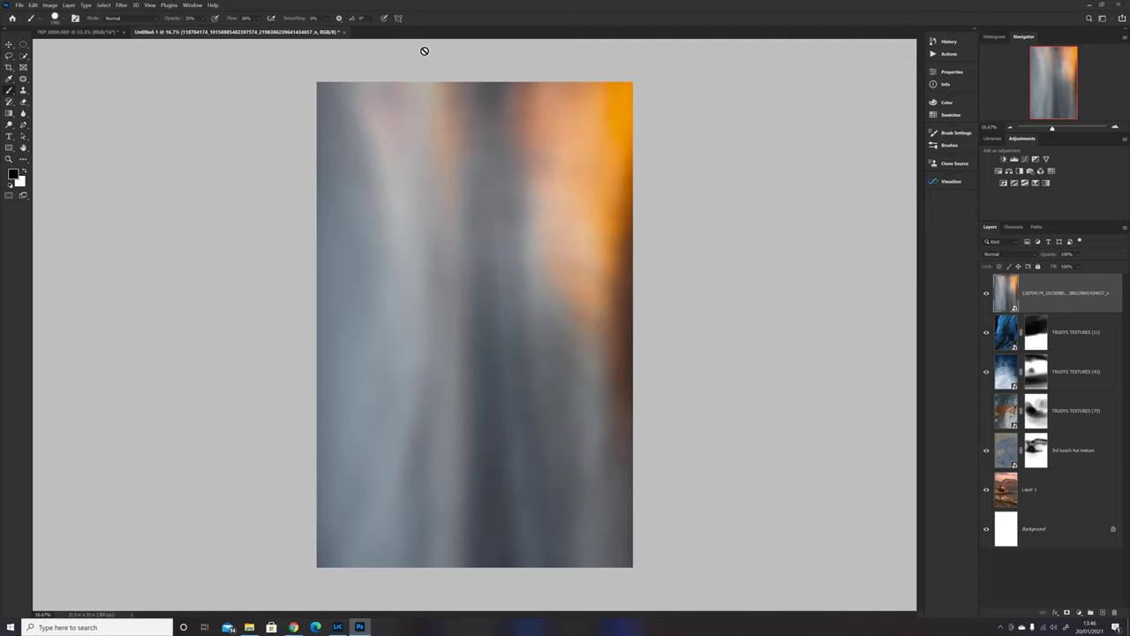
- Set the blend mode of the blurred grey and orange layer to Soft Light and compare the image with and without it
{"action": "left_click", "coordinate": [1005, 256]}
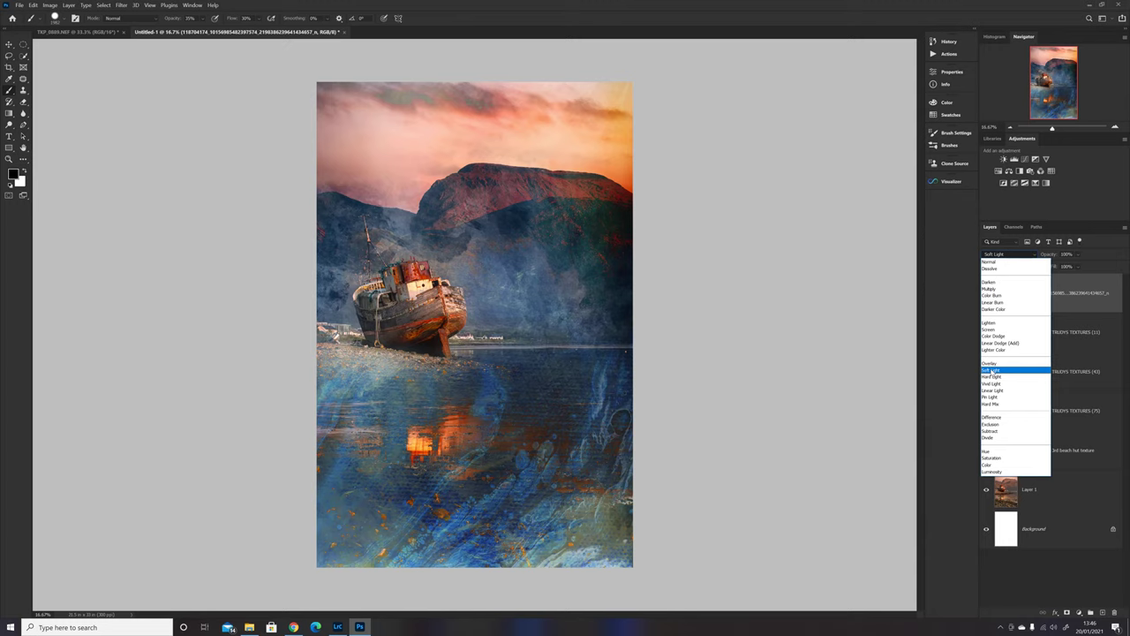
{"action": "left_click", "coordinate": [991, 370]}
{"action": "left_click", "coordinate": [986, 294]}
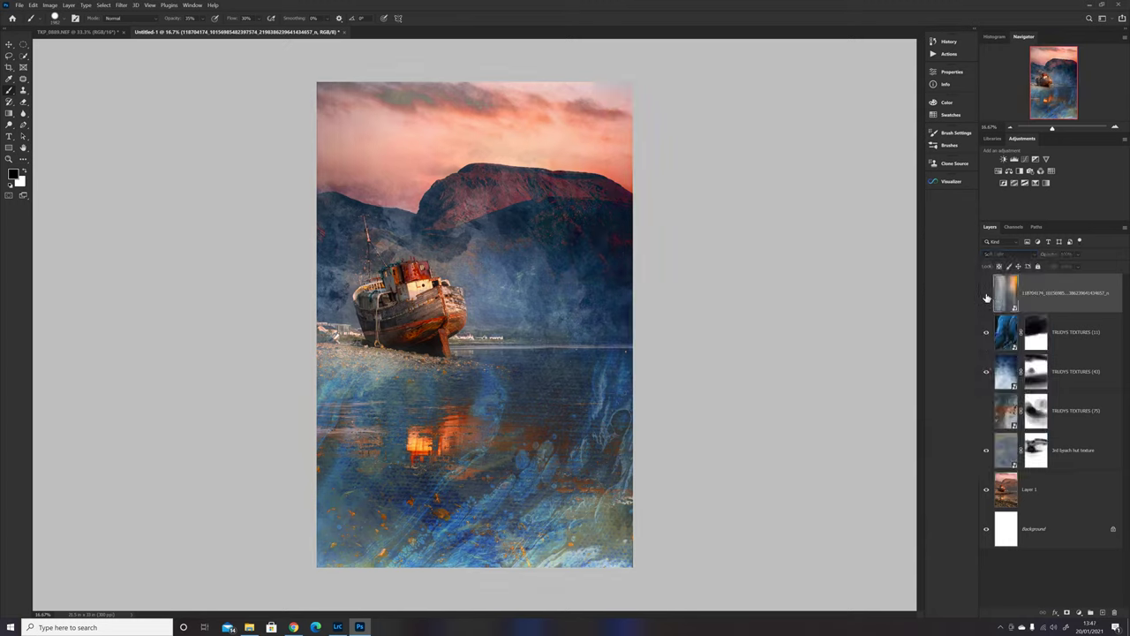
{"action": "left_click", "coordinate": [986, 296]}
{"action": "left_click", "coordinate": [986, 296]}
{"action": "left_click", "coordinate": [986, 296]}
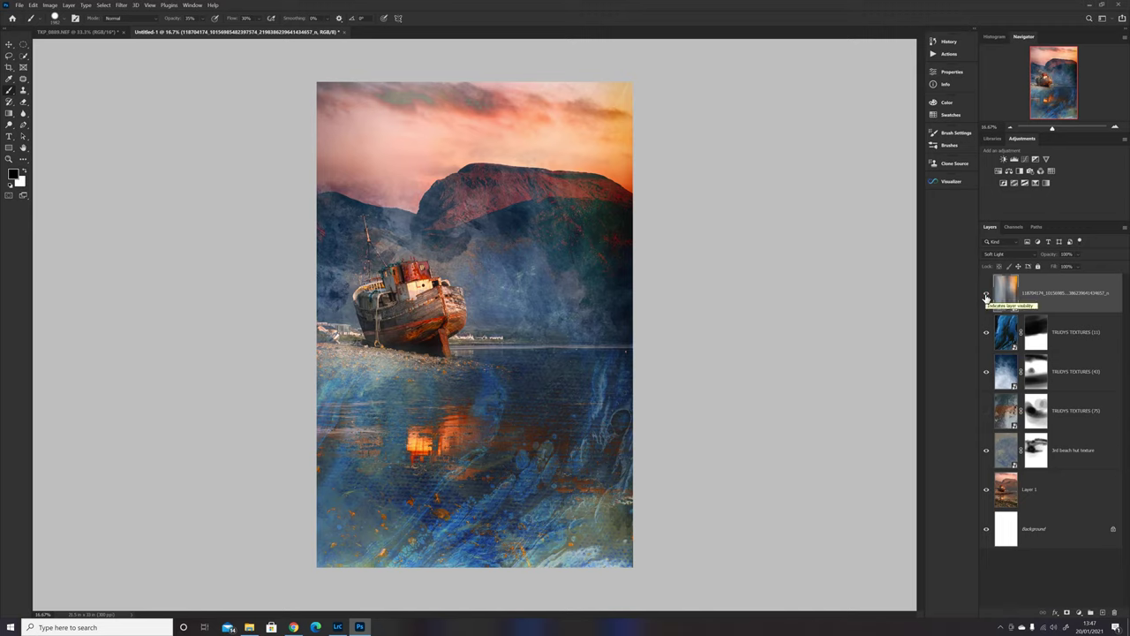
{"action": "left_click", "coordinate": [986, 296]}
{"action": "left_click", "coordinate": [986, 295]}
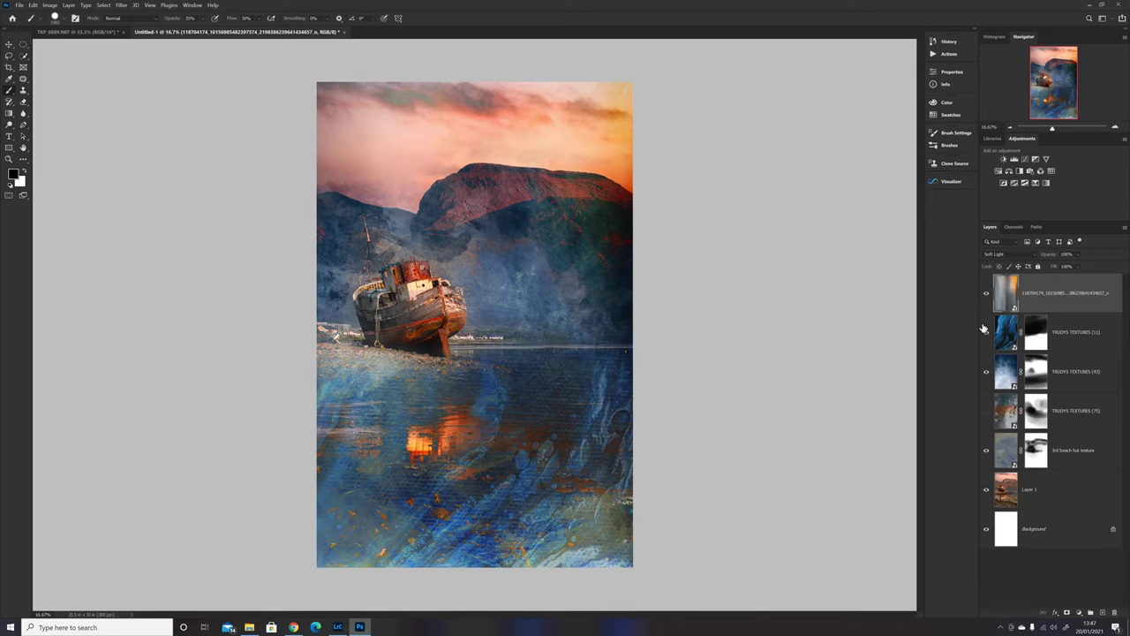
- Add a gradient fill layer above the blurred grey and orange layer, using the yellow-to-red preset from the Oranges group
{"action": "left_click", "coordinate": [1078, 610]}
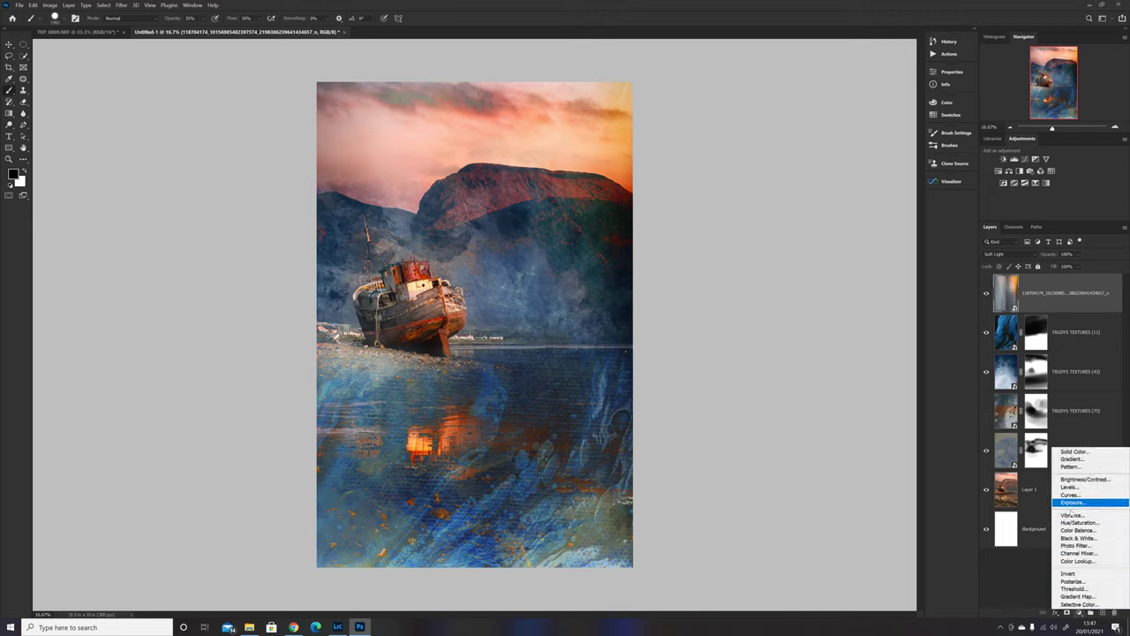
{"action": "left_click", "coordinate": [1068, 460]}
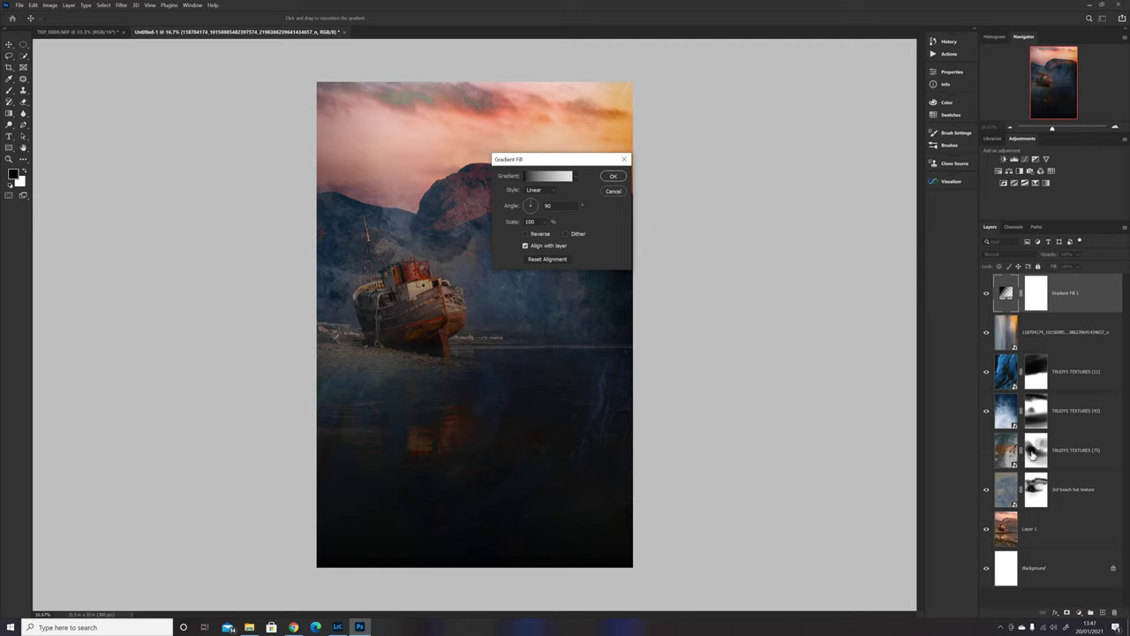
{"action": "left_click", "coordinate": [577, 179]}
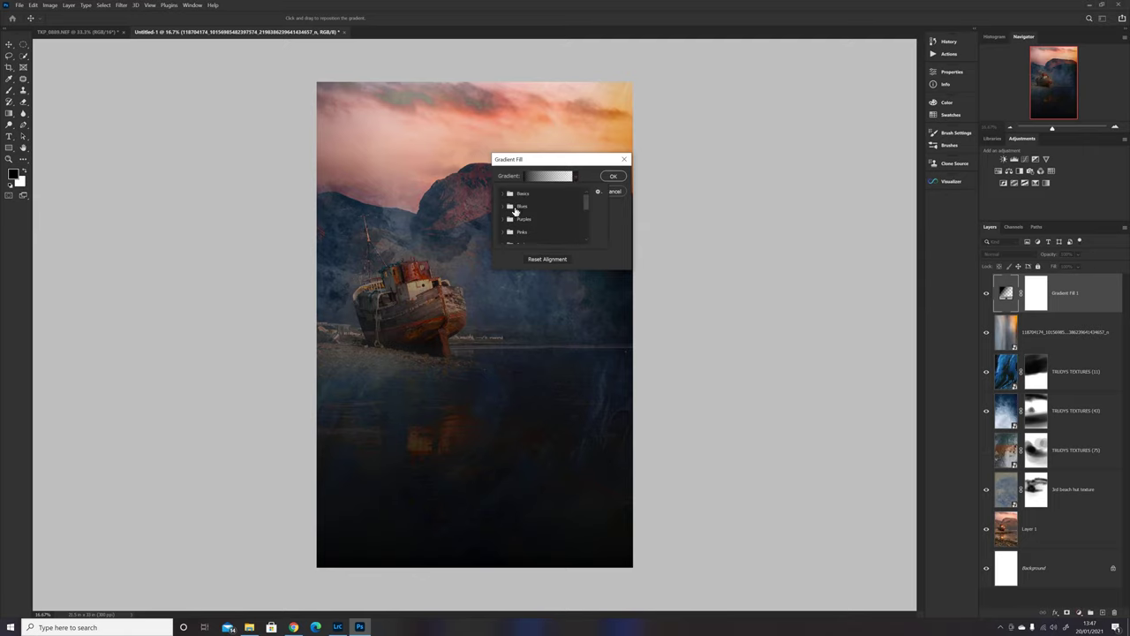
{"action": "scroll", "coordinate": [585, 205], "scroll_direction": "down", "scroll_amount": 3}
{"action": "left_click", "coordinate": [502, 219]}
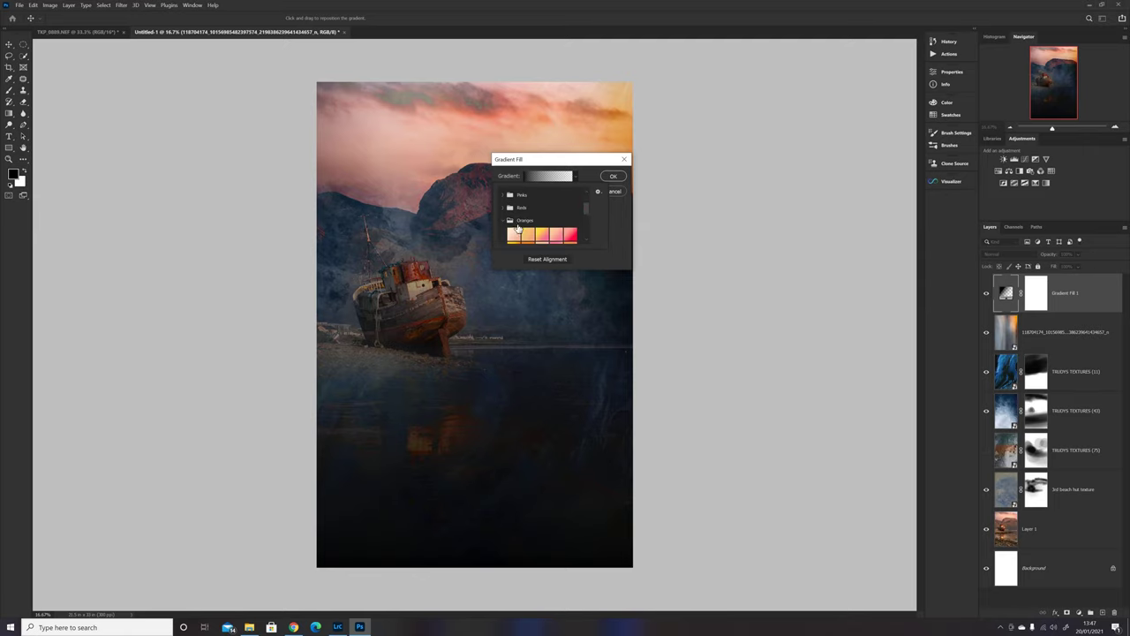
{"action": "scroll", "coordinate": [587, 241], "scroll_direction": "down", "scroll_amount": 2}
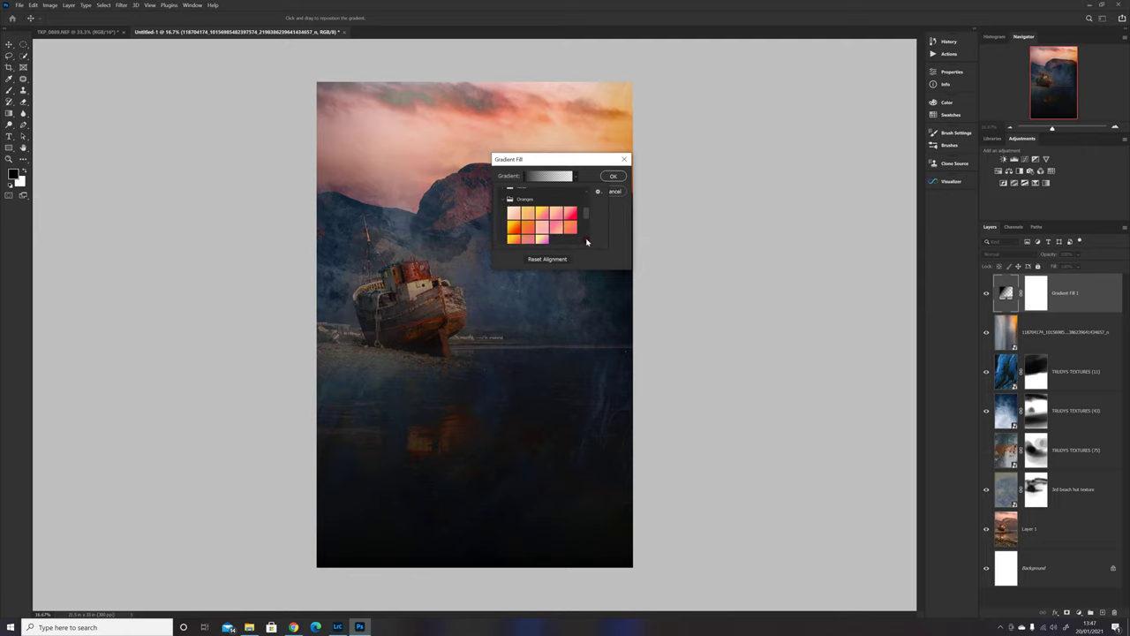
{"action": "scroll", "coordinate": [587, 241], "scroll_direction": "down", "scroll_amount": 1}
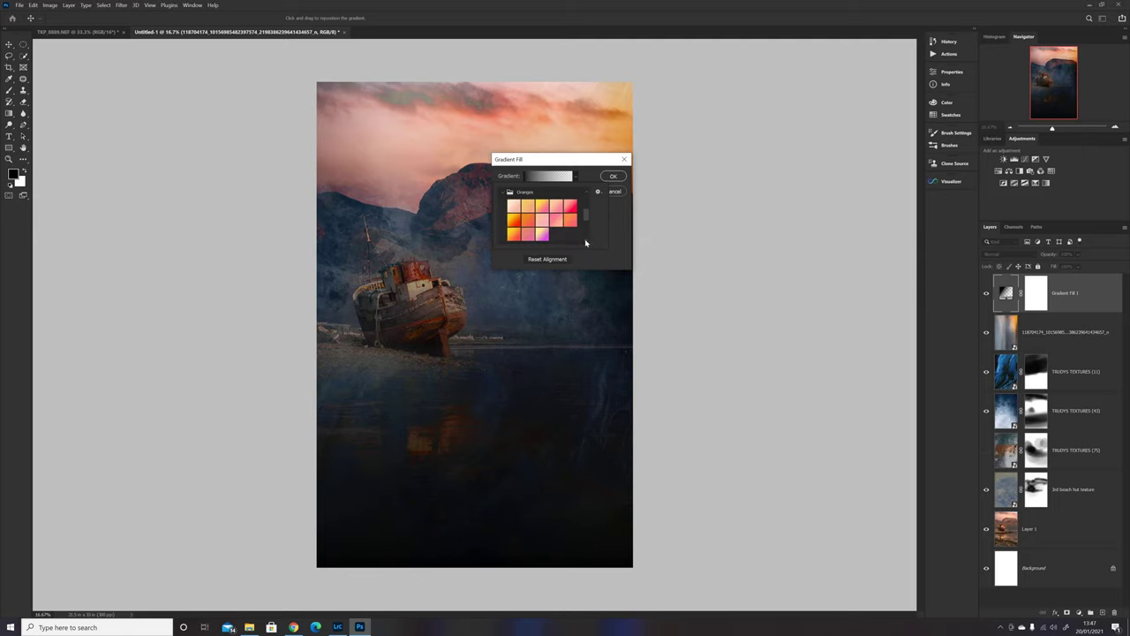
{"action": "left_click", "coordinate": [516, 235]}
{"action": "left_click", "coordinate": [610, 177]}
{"action": "left_click", "coordinate": [610, 175]}
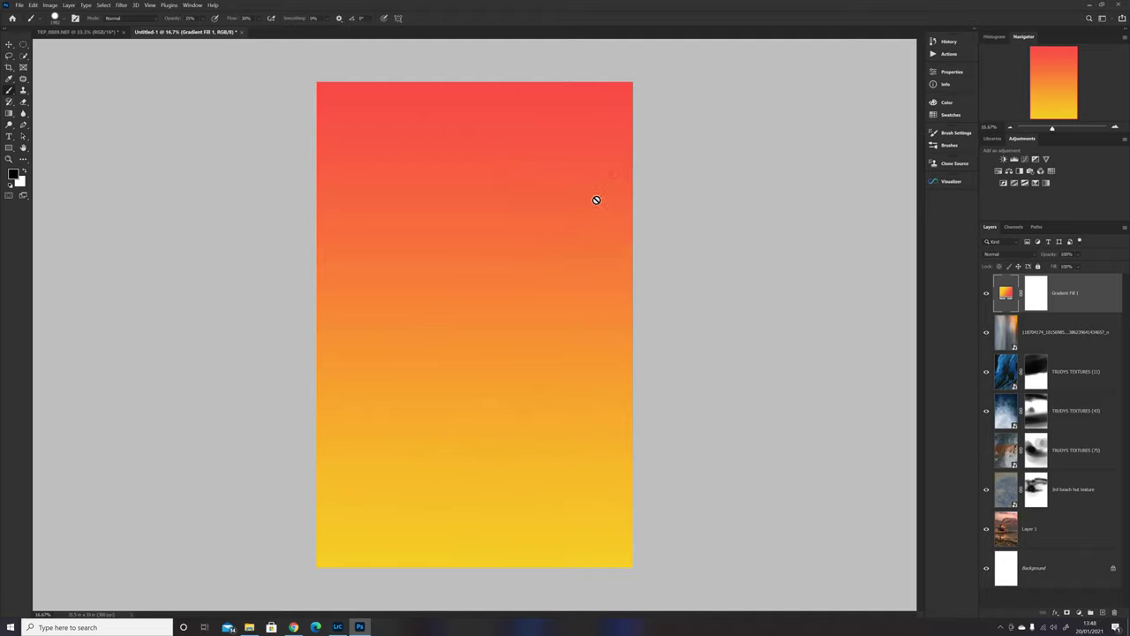
- Set the gradient fill layer's blend mode to Soft Light and reduce its fill to just under 50%
{"action": "left_click", "coordinate": [1002, 255]}
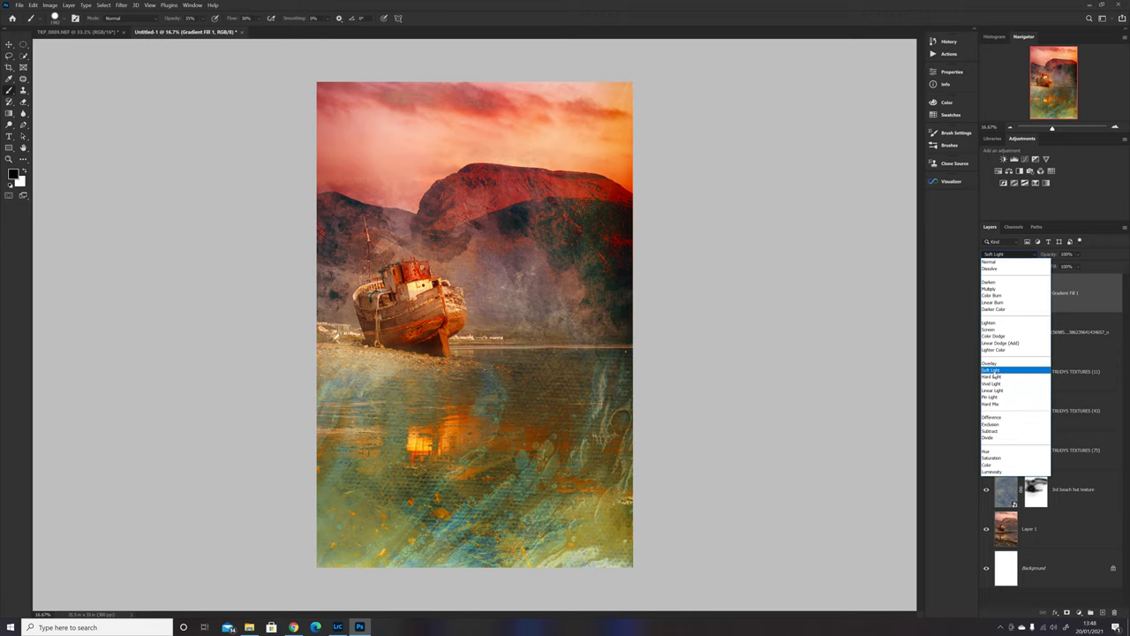
{"action": "left_click", "coordinate": [993, 372]}
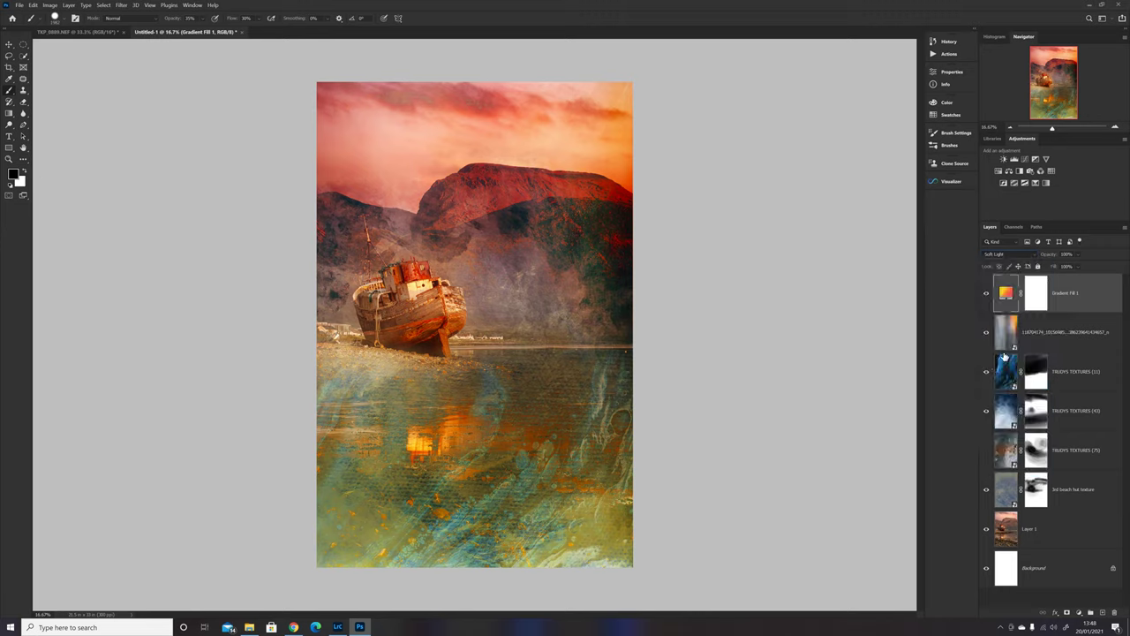
{"action": "left_click", "coordinate": [1078, 267]}
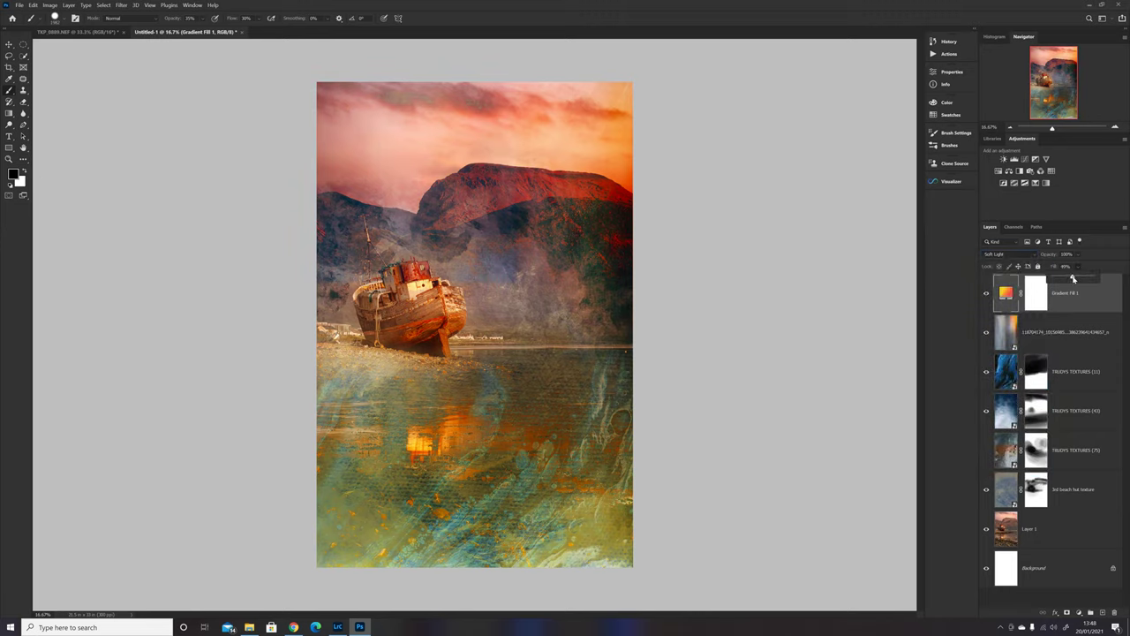
{"action": "left_click_drag", "start_coordinate": [1073, 279], "coordinate": [1072, 283]}
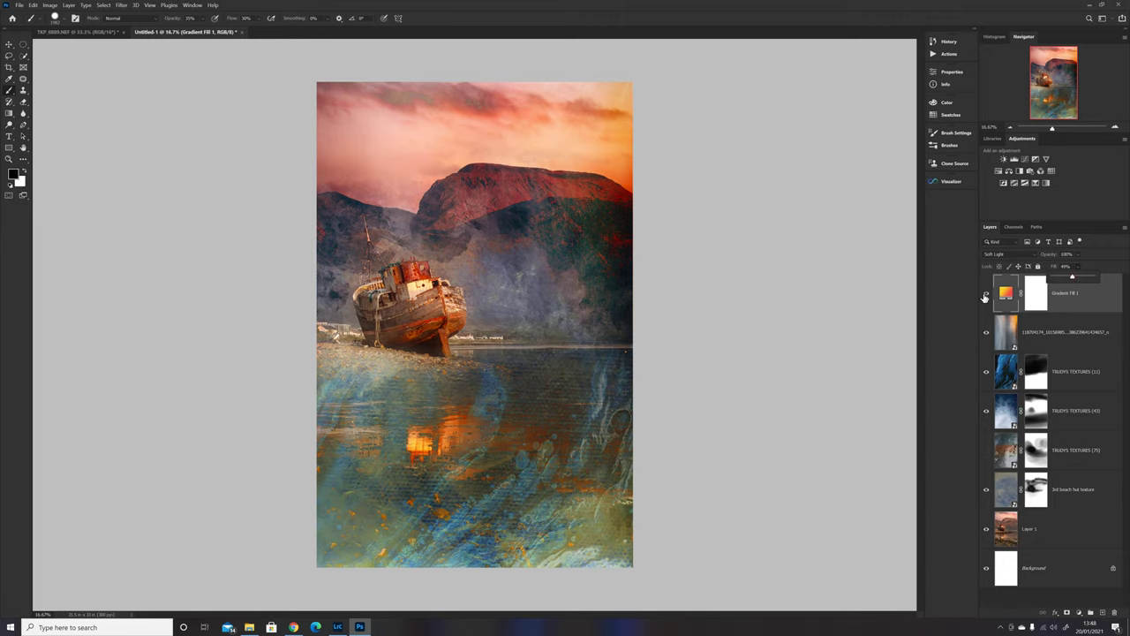
- Compare the image with and without the gradient fill layer and delete that layer
{"action": "left_click", "coordinate": [987, 293]}
{"action": "left_click", "coordinate": [986, 293]}
{"action": "left_click", "coordinate": [986, 294]}
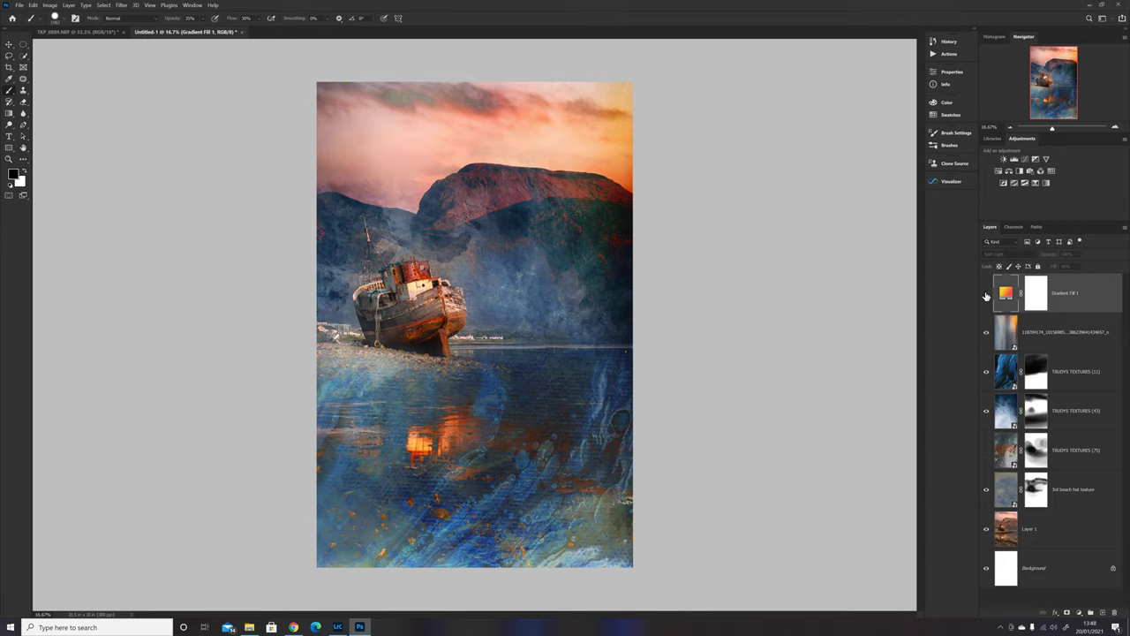
{"action": "left_click", "coordinate": [986, 294]}
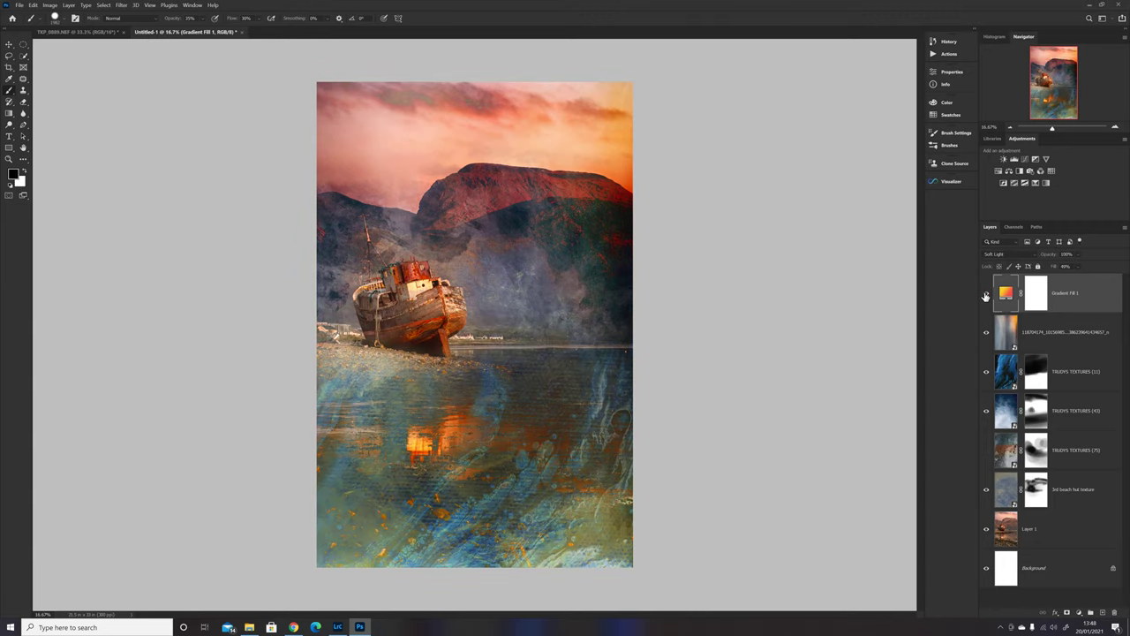
{"action": "left_click", "coordinate": [986, 294]}
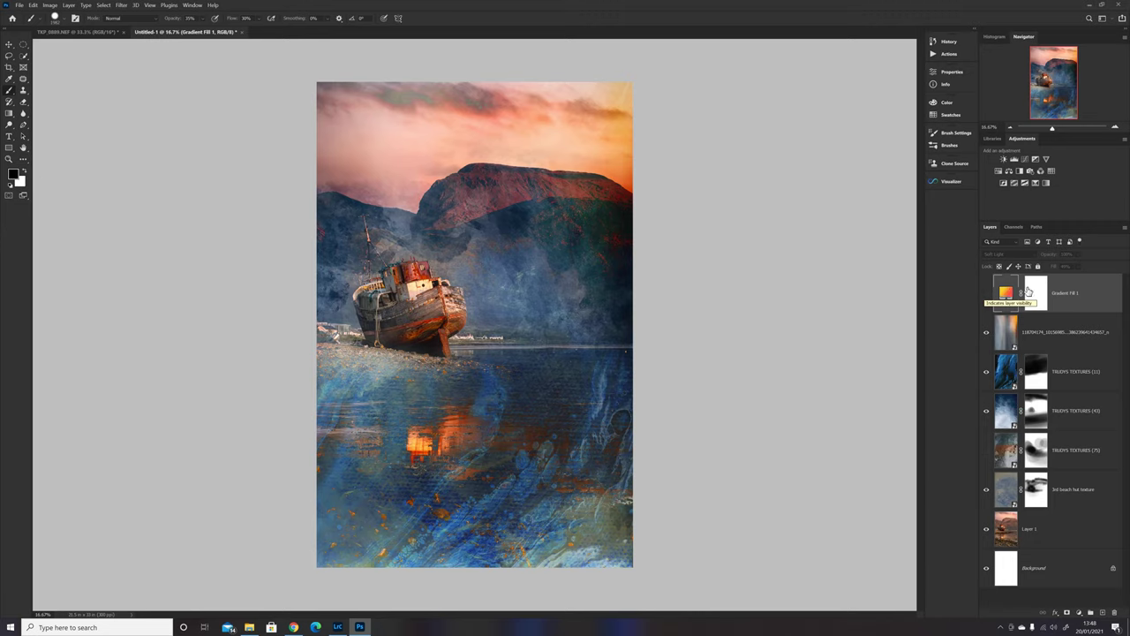
{"action": "left_click_drag", "start_coordinate": [1007, 294], "coordinate": [1114, 613]}
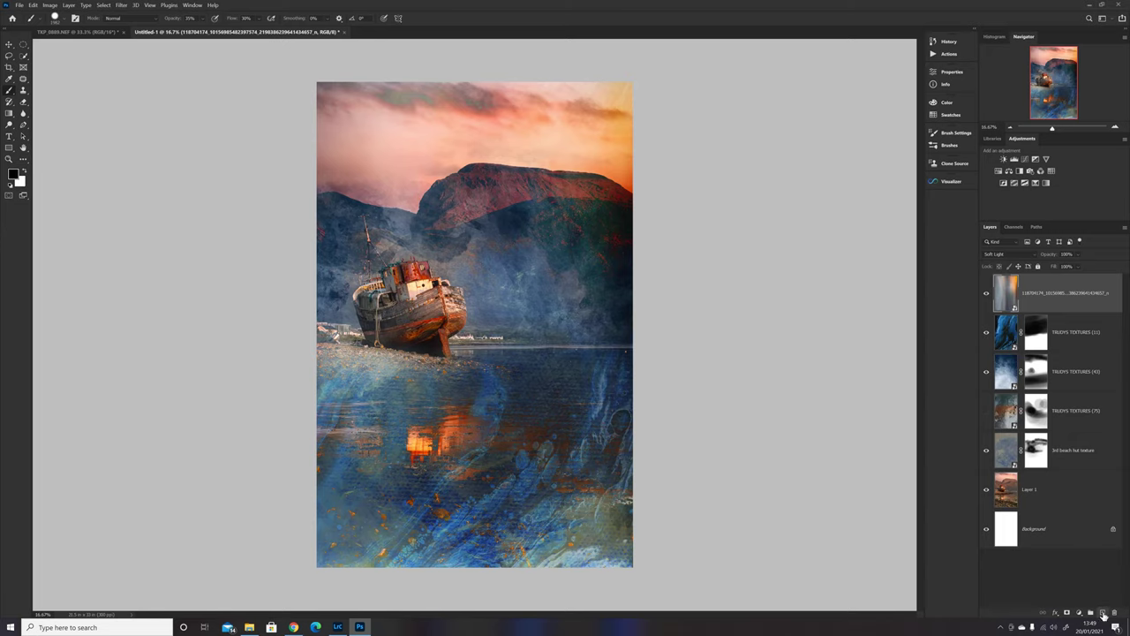
- Add a new empty layer above the blurred texture and sample a light orange from the sky's upper right corner as the foreground colour
{"action": "left_click", "coordinate": [1102, 612]}
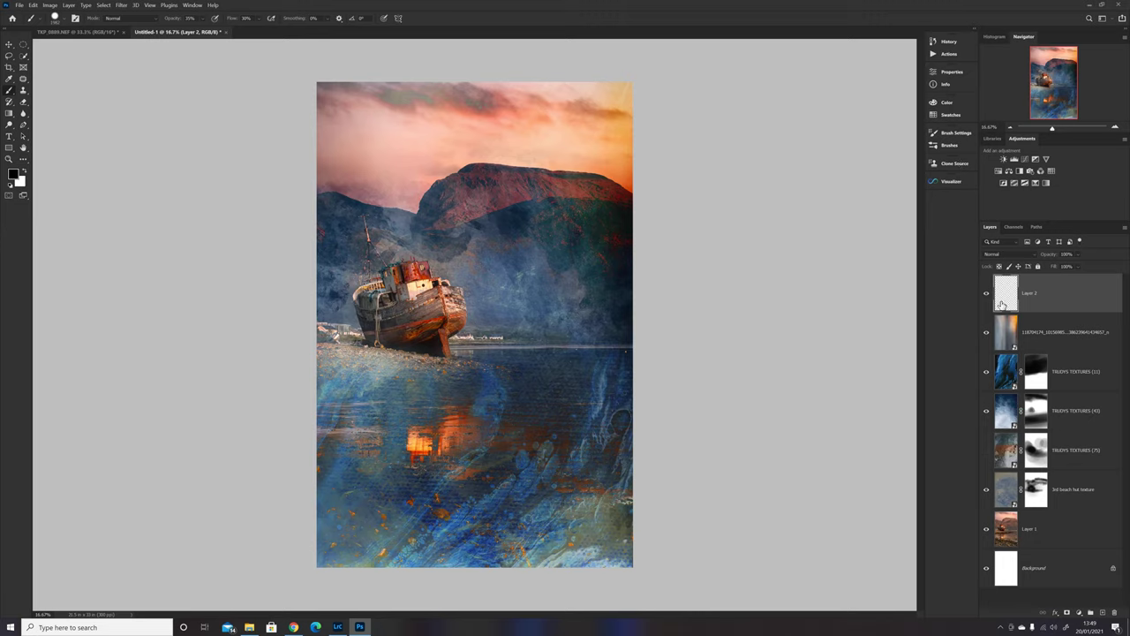
{"action": "left_click", "coordinate": [943, 102]}
{"action": "left_click_drag", "start_coordinate": [912, 247], "coordinate": [910, 238]}
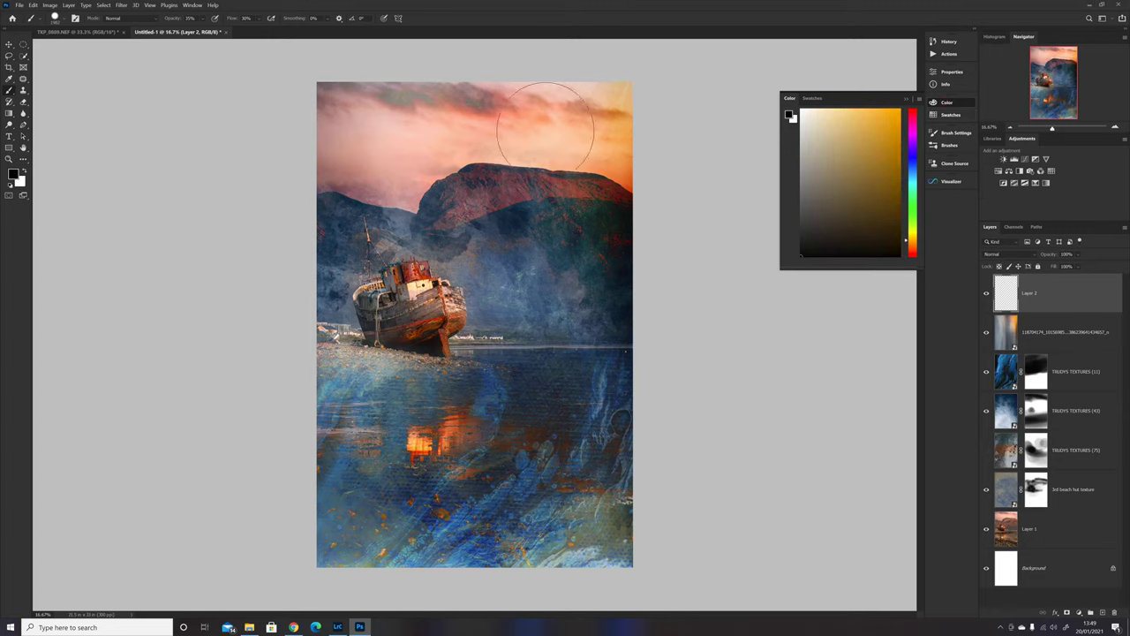
{"action": "left_click", "coordinate": [8, 80]}
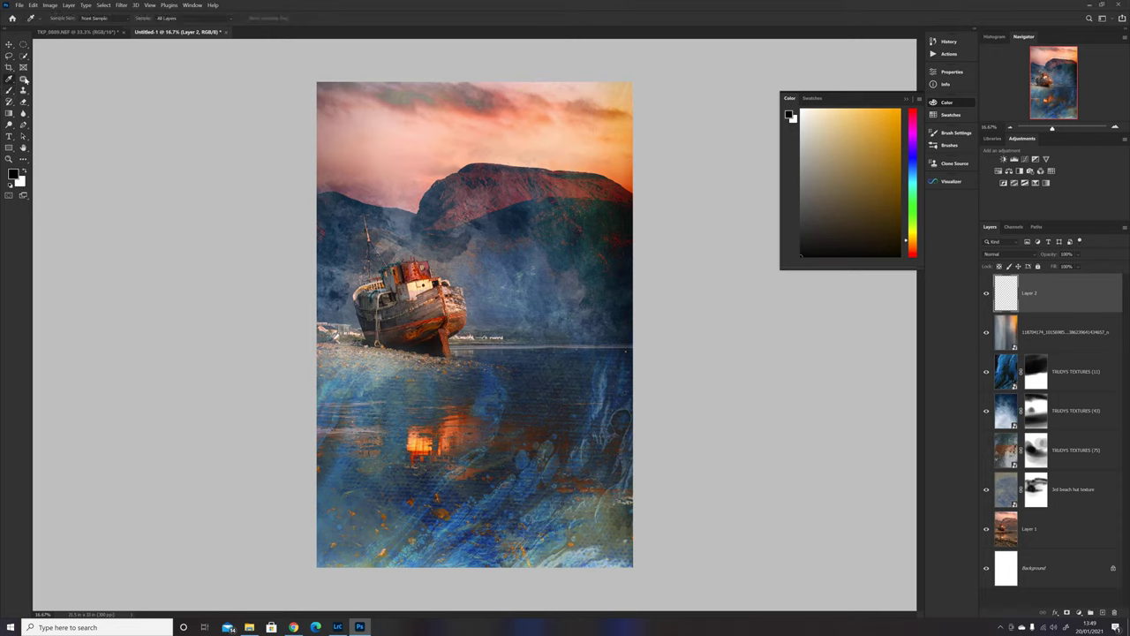
{"action": "left_click", "coordinate": [621, 95]}
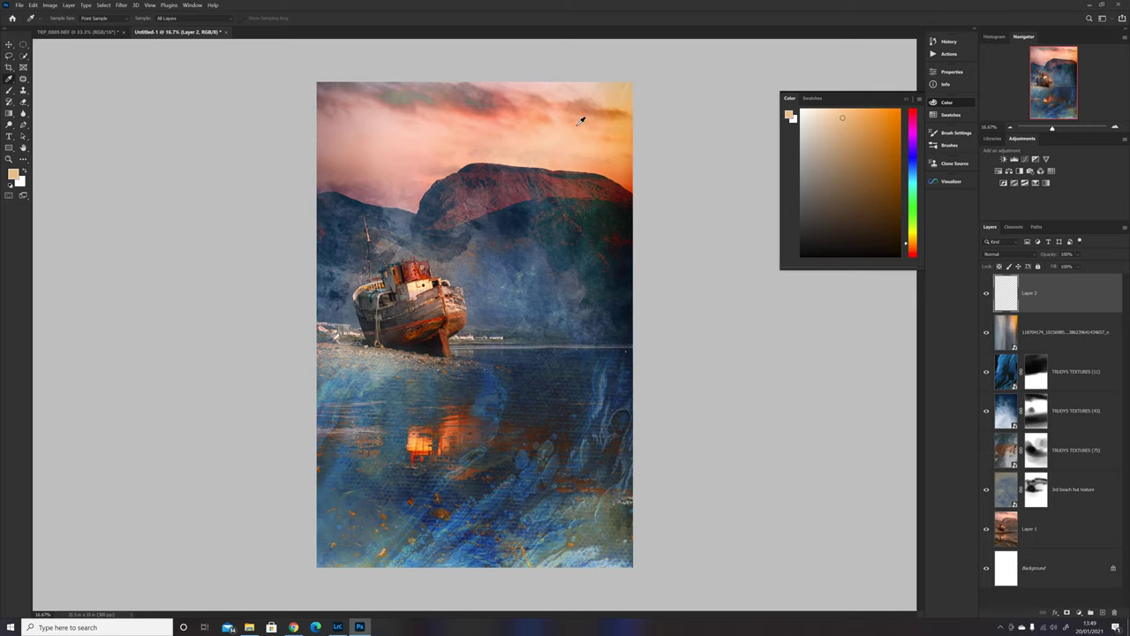
{"action": "left_click", "coordinate": [908, 100]}
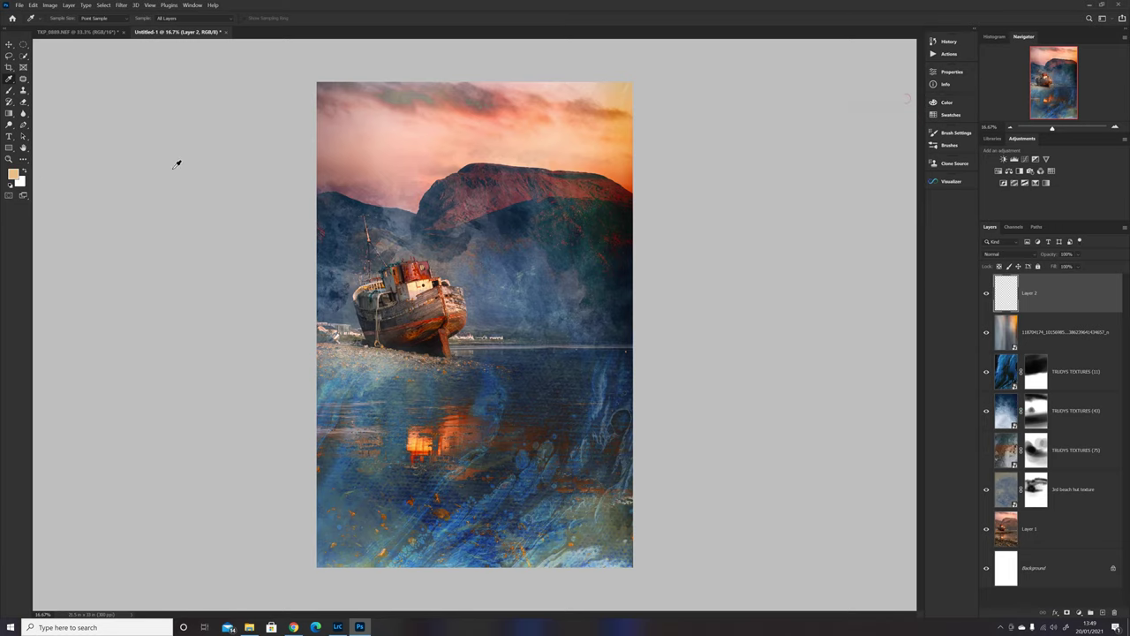
- Paint the sampled light orange softly over the mountains and mist on Layer 2 with a large soft brush
{"action": "left_click", "coordinate": [10, 91]}
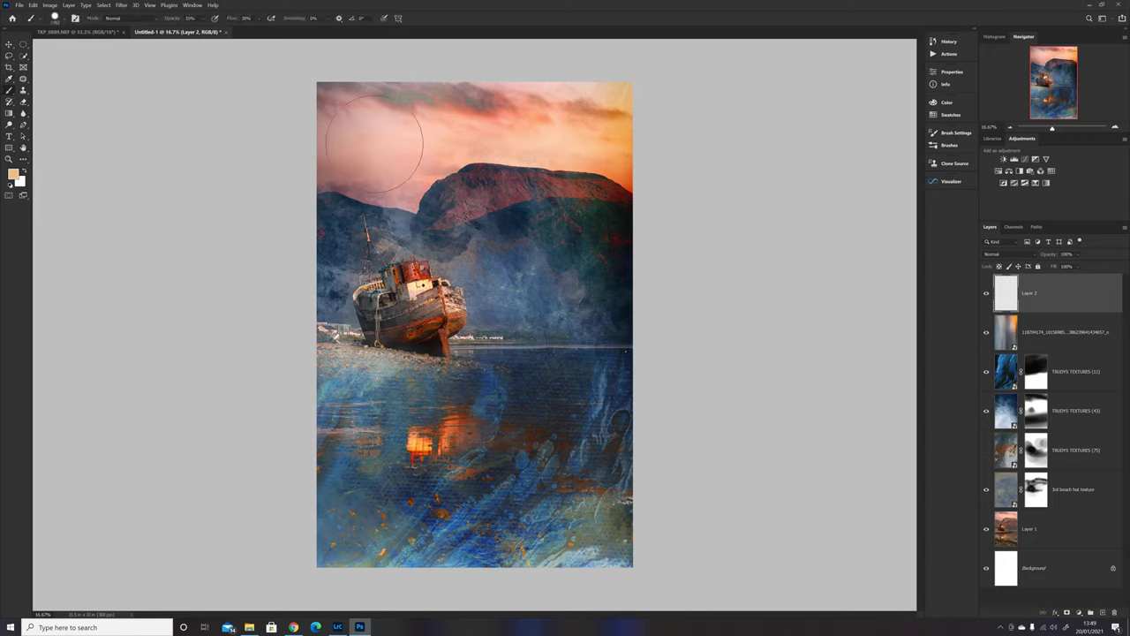
{"action": "mouse_move", "coordinate": [495, 267]}
{"action": "left_mouse_down"}
{"action": "mouse_move", "coordinate": [493, 290]}
{"action": "mouse_move", "coordinate": [604, 268]}
{"action": "mouse_move", "coordinate": [663, 277]}
{"action": "mouse_move", "coordinate": [655, 211]}
{"action": "mouse_move", "coordinate": [628, 209]}
{"action": "left_mouse_up"}
{"action": "mouse_move", "coordinate": [517, 287]}
{"action": "left_mouse_down"}
{"action": "mouse_move", "coordinate": [502, 304]}
{"action": "mouse_move", "coordinate": [499, 201]}
{"action": "left_mouse_up"}
{"action": "left_click_drag", "start_coordinate": [511, 287], "coordinate": [512, 267]}
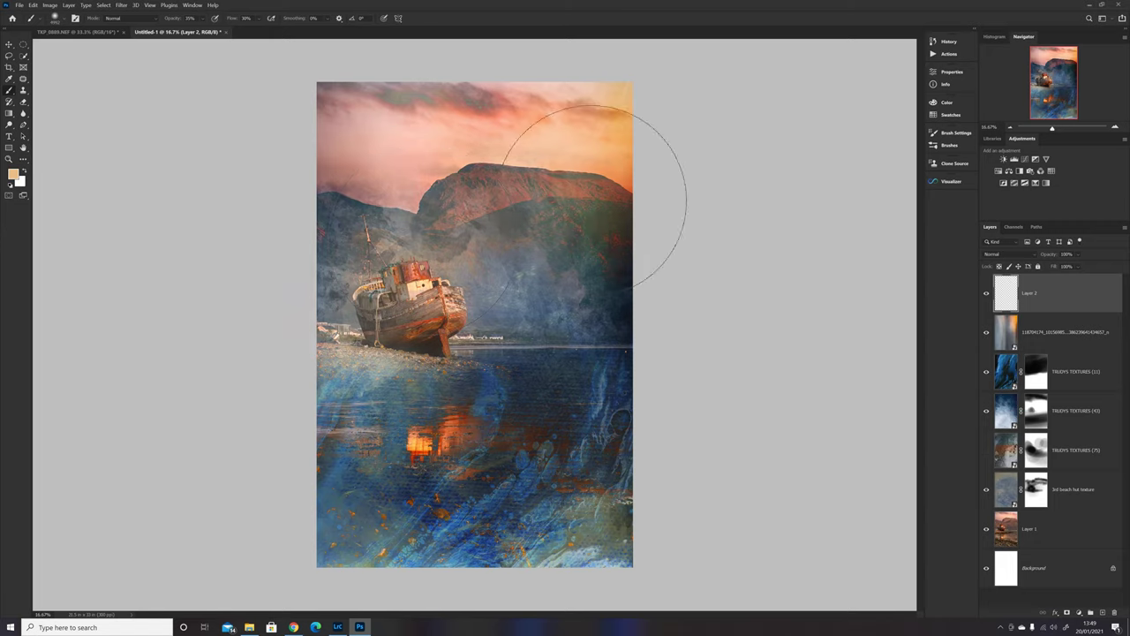
{"action": "left_click_drag", "start_coordinate": [593, 196], "coordinate": [391, 227]}
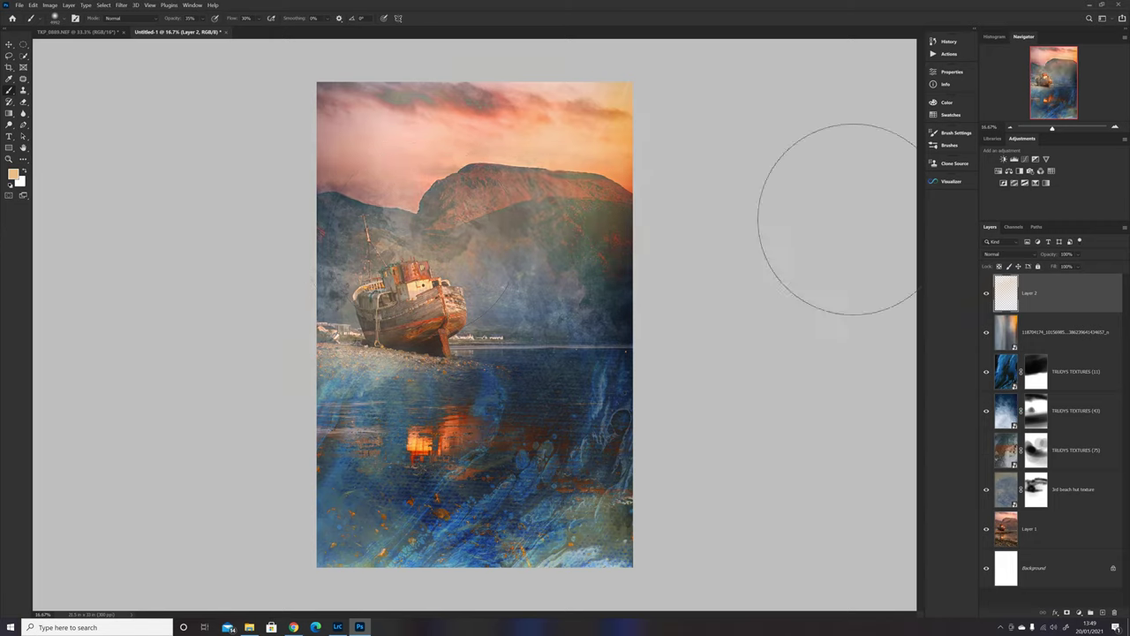
- Try the Darker Color blend mode on the painted Layer 2 and check its effect on the image
{"action": "left_click", "coordinate": [1004, 255]}
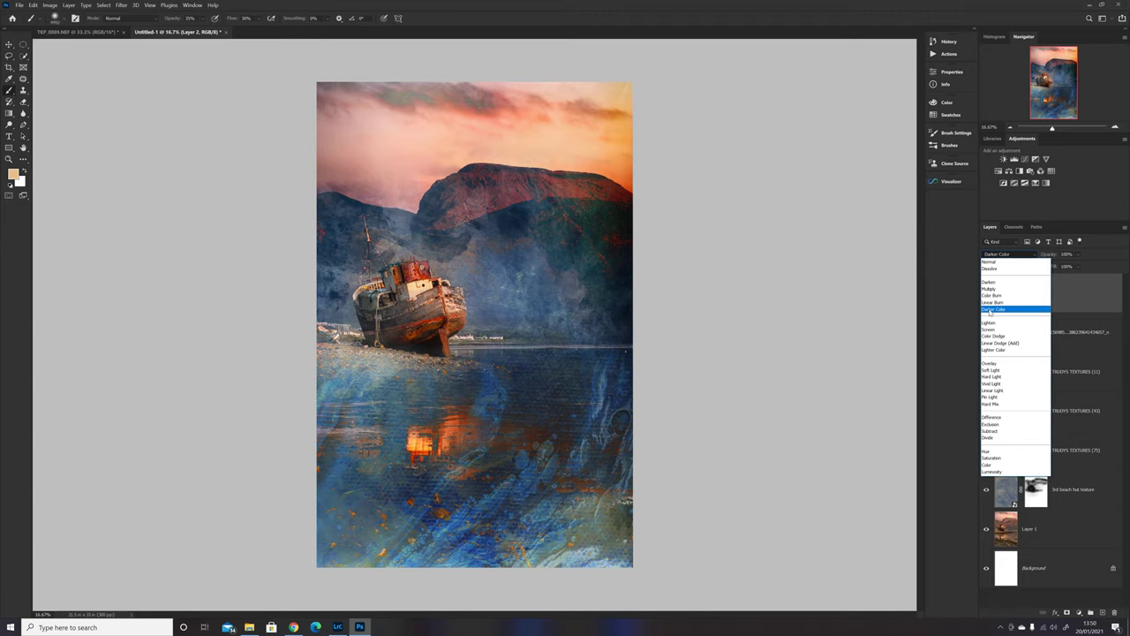
{"action": "left_click", "coordinate": [991, 310]}
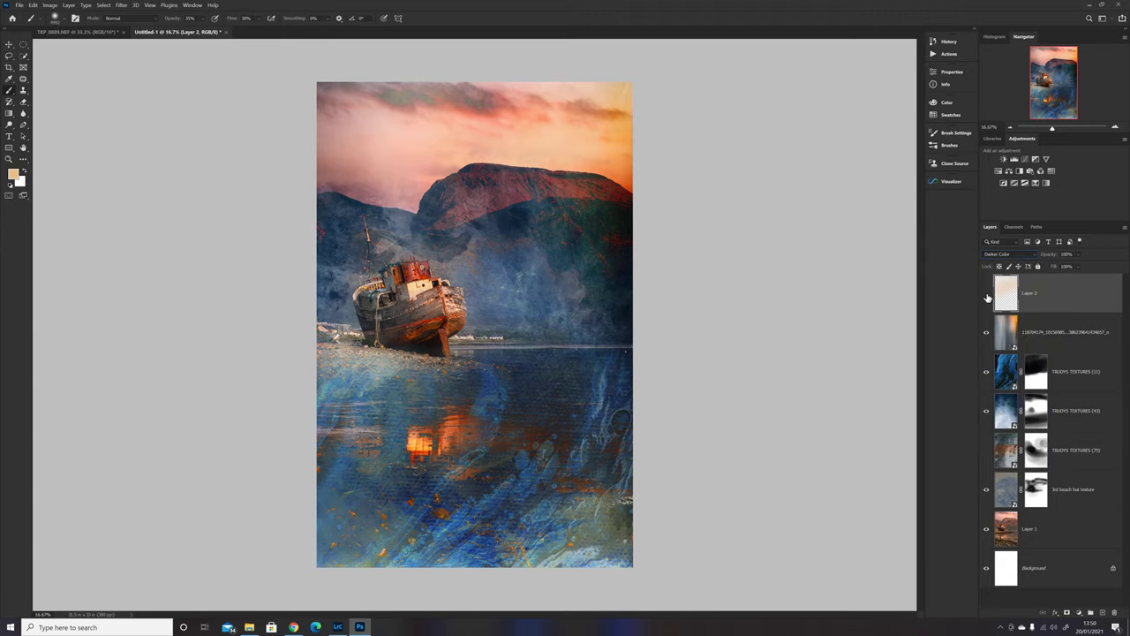
{"action": "left_click", "coordinate": [986, 297]}
- Set the blend mode of Layer 2 to Multiply and compare the image with and without it
{"action": "left_click", "coordinate": [1006, 256]}
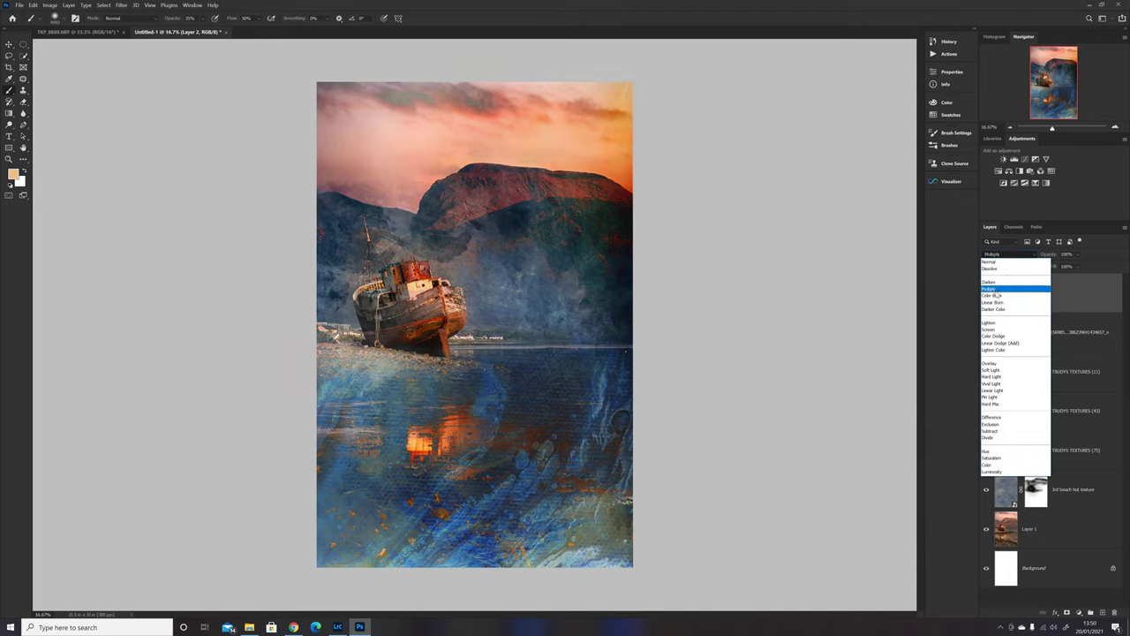
{"action": "left_click", "coordinate": [992, 290]}
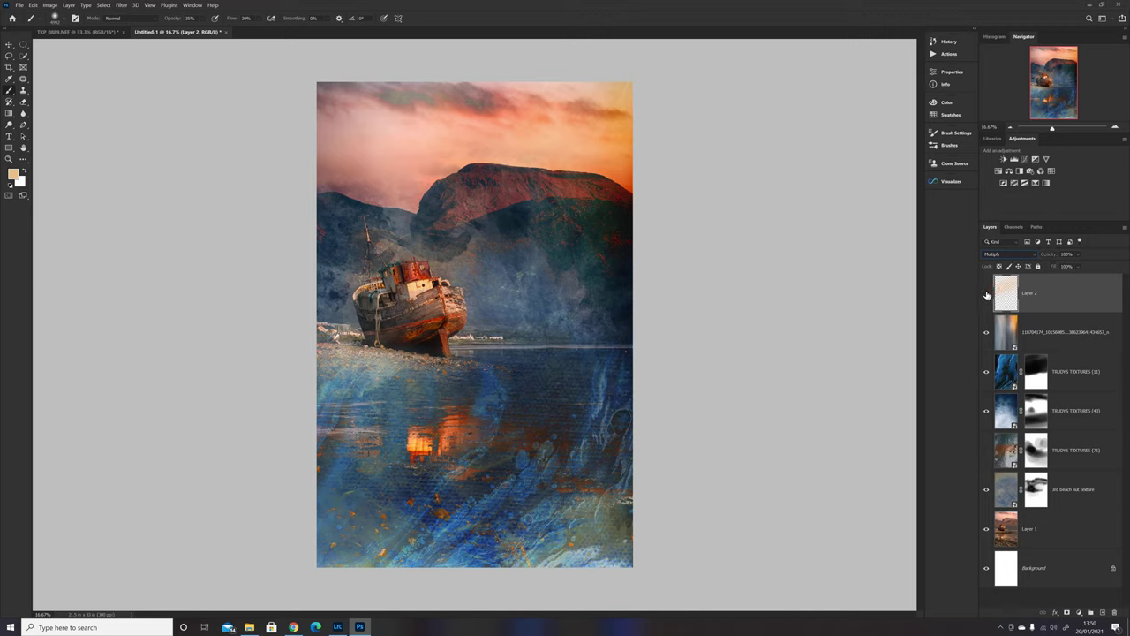
{"action": "left_click", "coordinate": [987, 297]}
{"action": "left_click", "coordinate": [988, 297]}
{"action": "left_click", "coordinate": [987, 296]}
{"action": "left_click", "coordinate": [987, 297]}
{"action": "left_click", "coordinate": [987, 296]}
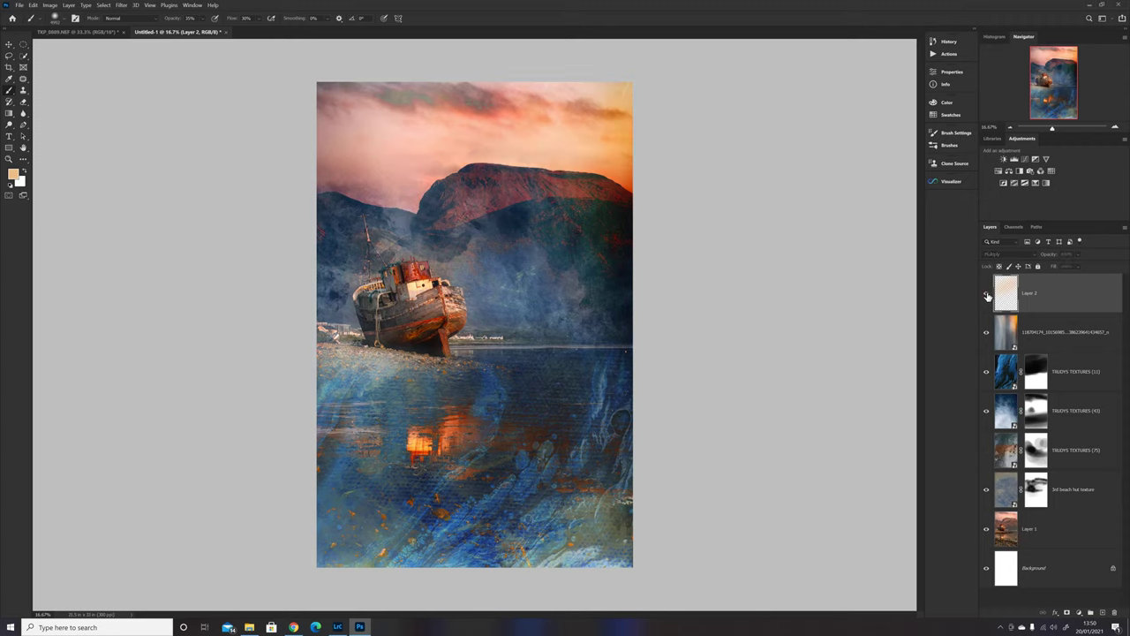
{"action": "left_click", "coordinate": [987, 296]}
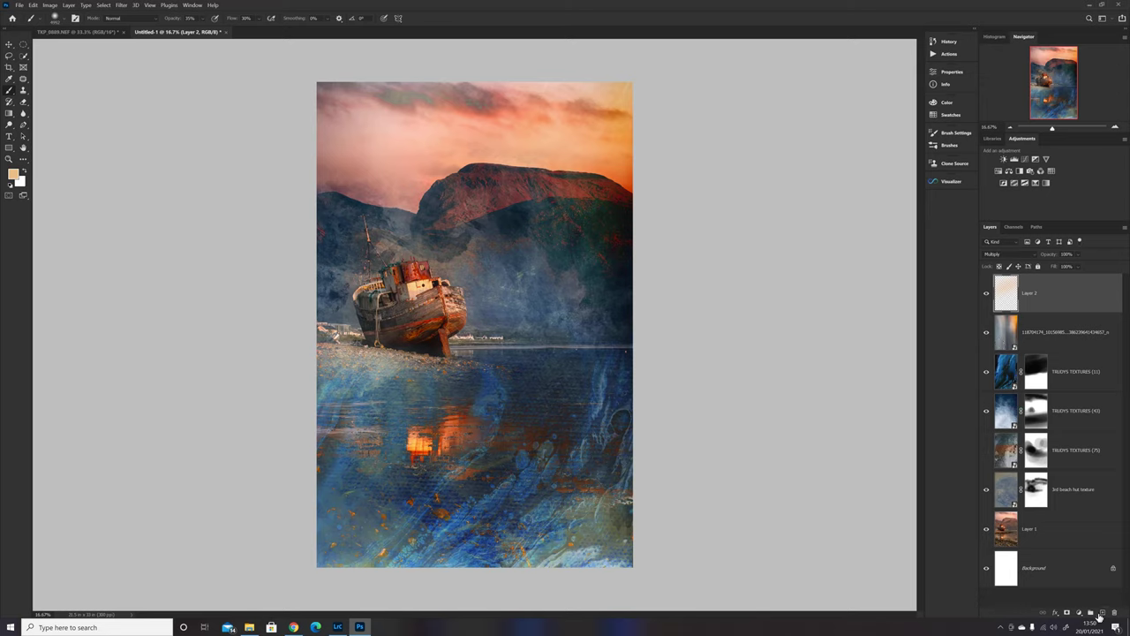
- Add a new empty layer above Layer 2 and choose the Group of Distant Birds brush
{"action": "left_click", "coordinate": [1102, 614]}
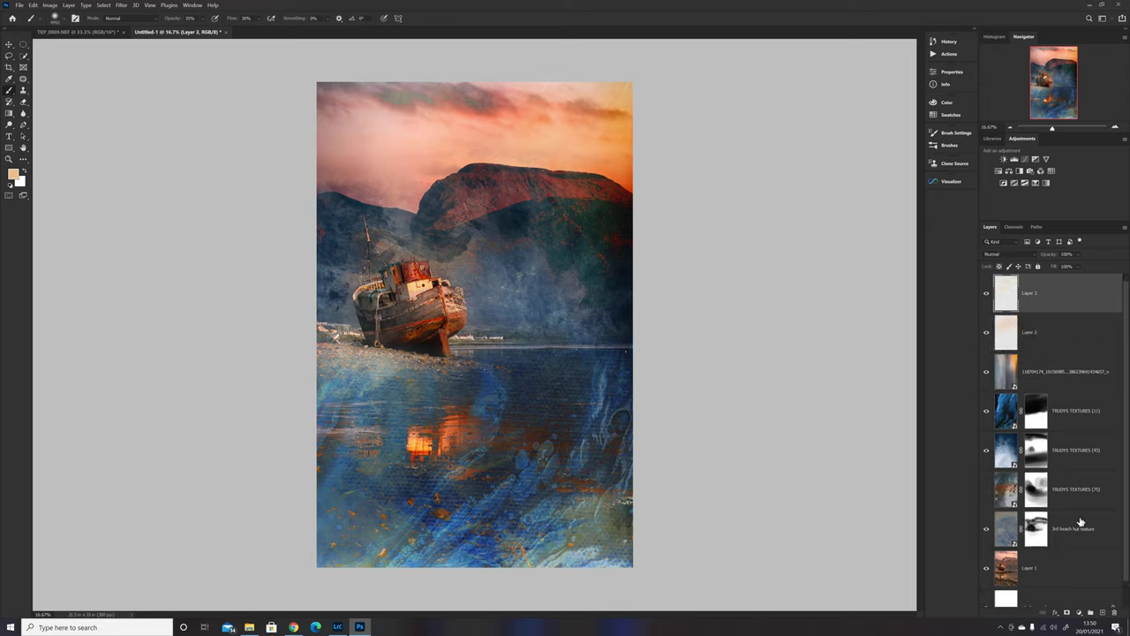
{"action": "left_click", "coordinate": [950, 147]}
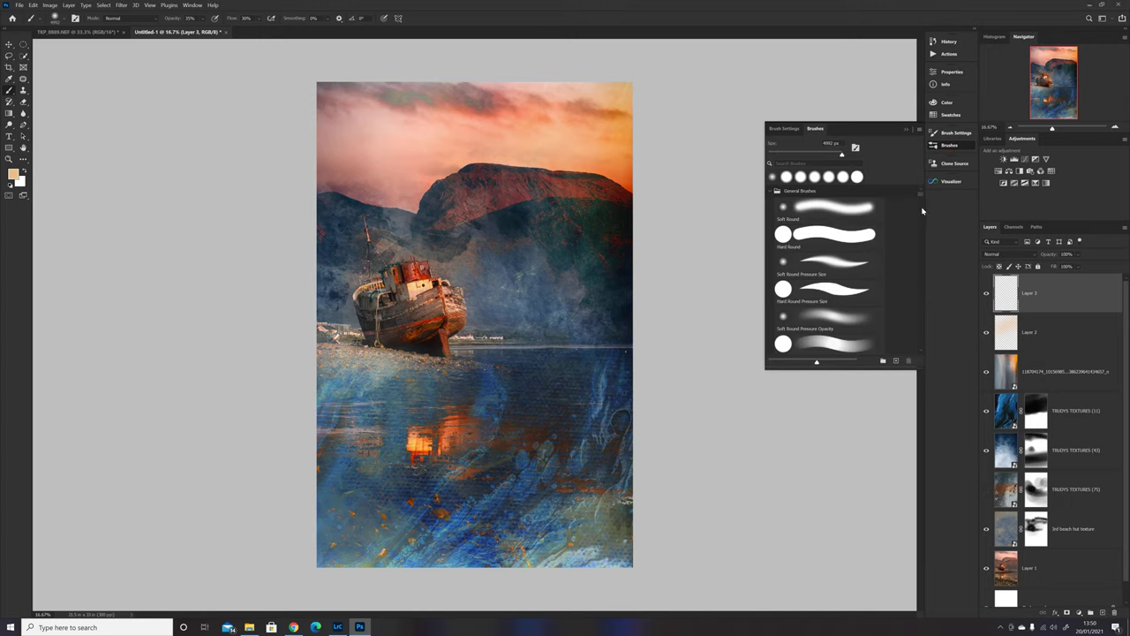
{"action": "left_click_drag", "start_coordinate": [922, 198], "coordinate": [922, 261]}
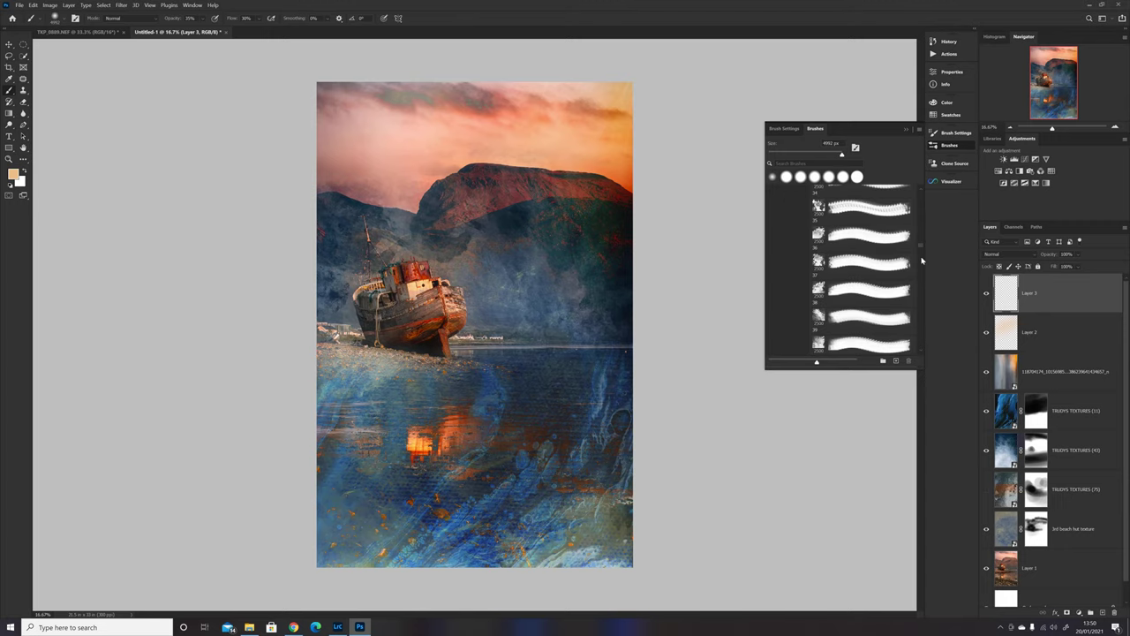
{"action": "scroll", "coordinate": [924, 360], "scroll_direction": "down", "scroll_amount": 3}
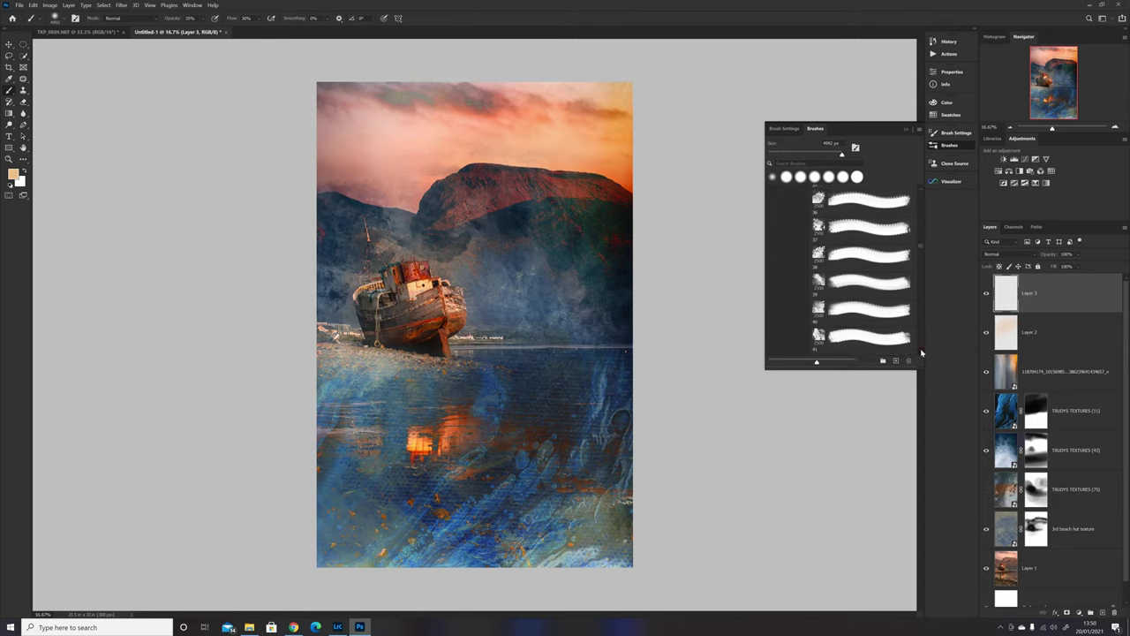
{"action": "left_click_drag", "start_coordinate": [922, 263], "coordinate": [923, 278]}
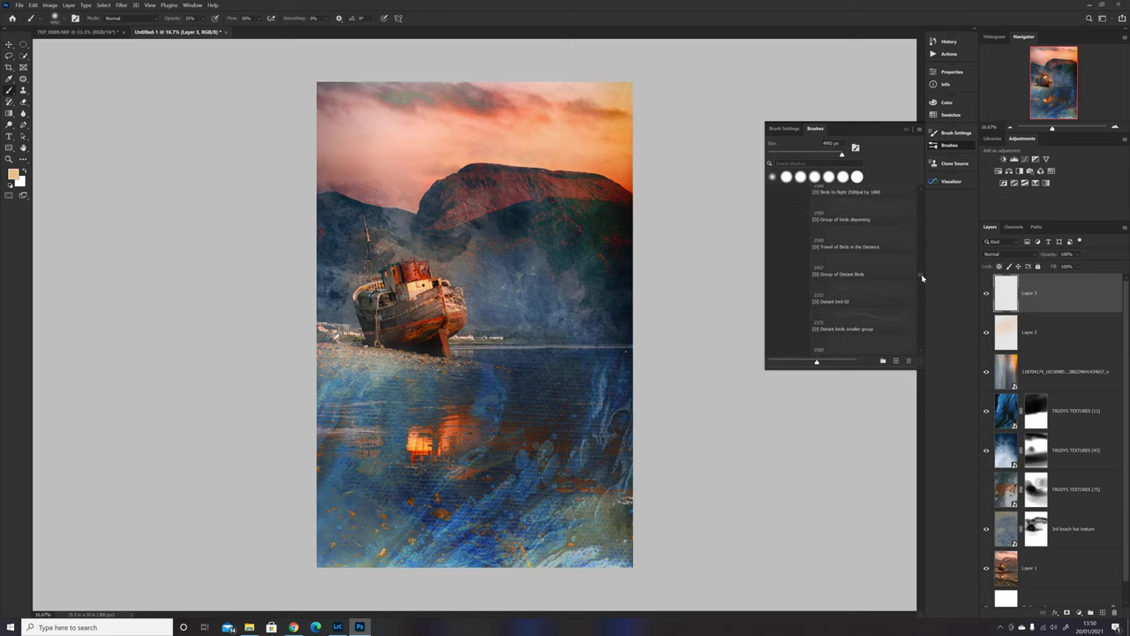
{"action": "left_click", "coordinate": [861, 263]}
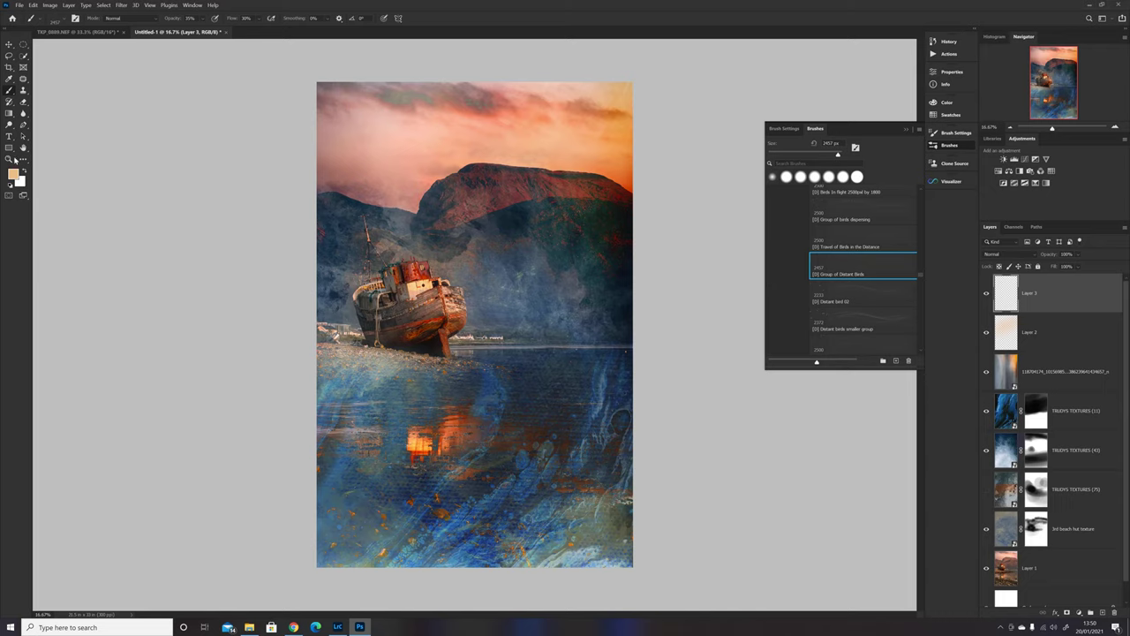
- Reset the painting colours to black and white and set the brush to 89% opacity and 67% flow
{"action": "left_click", "coordinate": [10, 184]}
{"action": "left_click", "coordinate": [203, 20]}
{"action": "left_click_drag", "start_coordinate": [210, 33], "coordinate": [287, 36]}
{"action": "left_click", "coordinate": [259, 19]}
{"action": "key", "text": "8"}
{"action": "key", "text": "9"}
{"action": "key", "text": "shift+6"}
{"action": "key", "text": "shift+7"}
- Preview the Travel of Birds in the Distance brush and stamp black birds over the sky with the Group of birds dispersing brush
{"action": "left_click", "coordinate": [861, 240]}
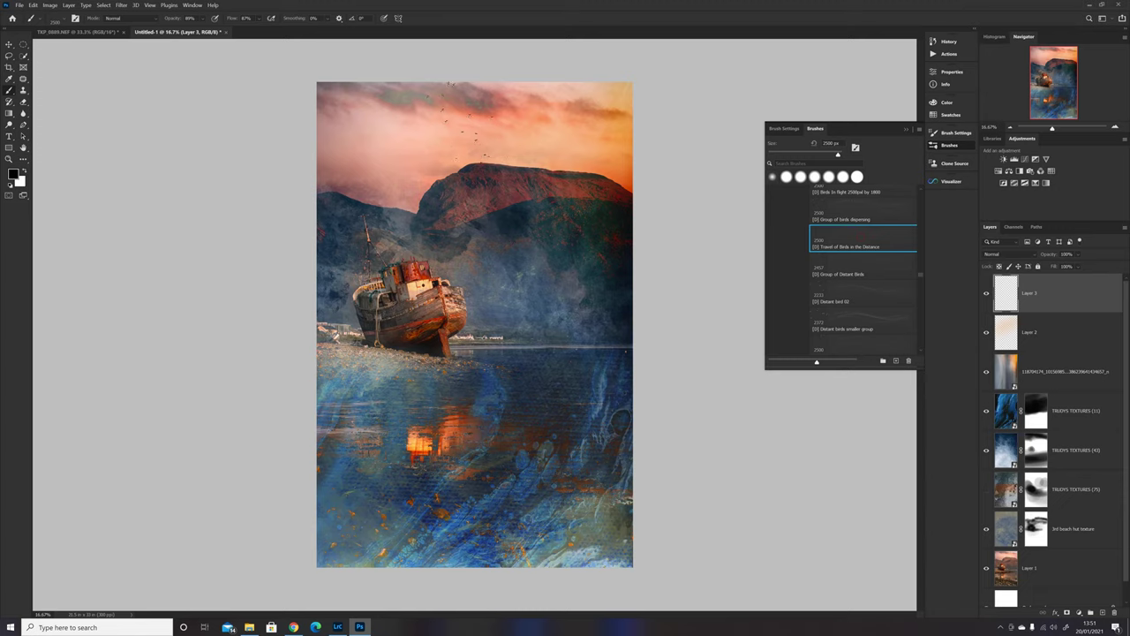
{"action": "left_click", "coordinate": [832, 212]}
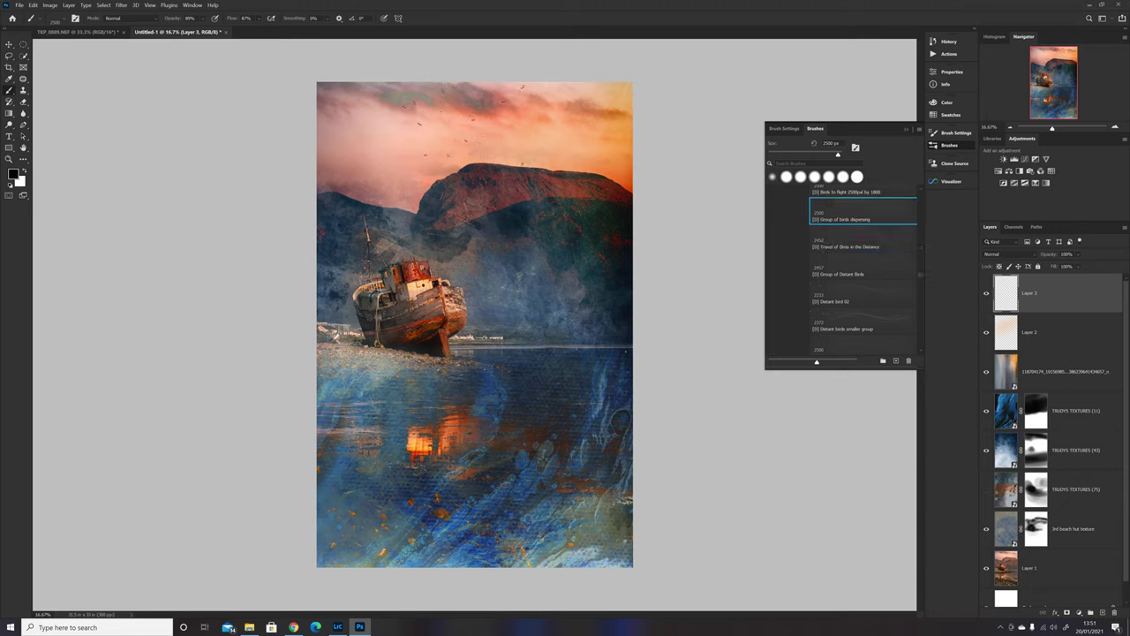
{"action": "left_click_drag", "start_coordinate": [437, 155], "coordinate": [394, 148]}
{"action": "left_click", "coordinate": [394, 147]}
{"action": "left_click", "coordinate": [578, 128]}
- Add more birds to the sky with the Group of Distant Birds brush and set Layer 3's opacity to 74%
{"action": "left_click", "coordinate": [848, 267]}
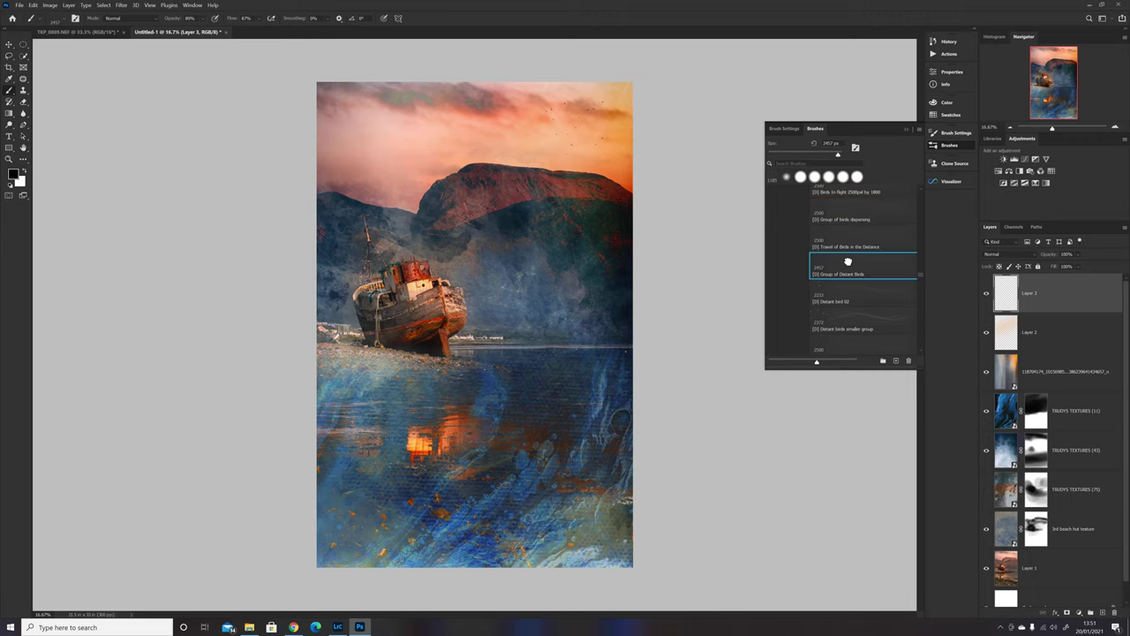
{"action": "mouse_move", "coordinate": [479, 101]}
{"action": "left_mouse_down"}
{"action": "mouse_move", "coordinate": [463, 101]}
{"action": "mouse_move", "coordinate": [485, 133]}
{"action": "left_mouse_up"}
{"action": "left_click", "coordinate": [1075, 254]}
{"action": "left_click", "coordinate": [905, 129]}
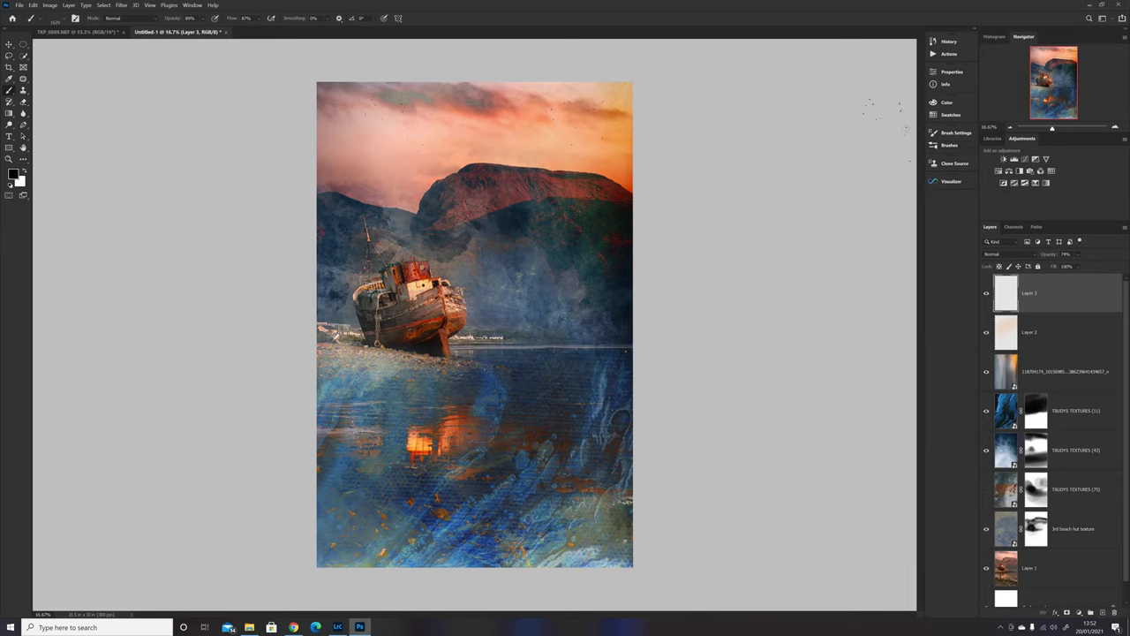
- Merge all visible layers into the background and delete the leftover hidden TRUDYS TEXTURES (75) layer
{"action": "scroll", "coordinate": [1127, 424], "scroll_direction": "down", "scroll_amount": 1}
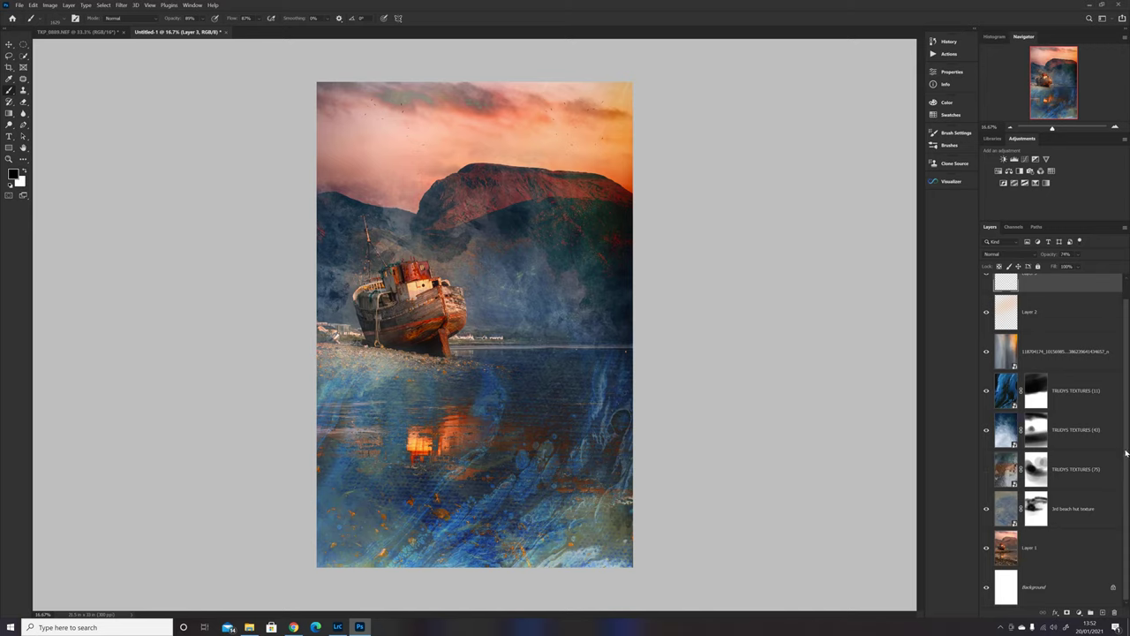
{"action": "scroll", "coordinate": [1127, 459], "scroll_direction": "up", "scroll_amount": 1}
{"action": "scroll", "coordinate": [1126, 466], "scroll_direction": "down", "scroll_amount": 1}
{"action": "left_click", "coordinate": [1124, 229]}
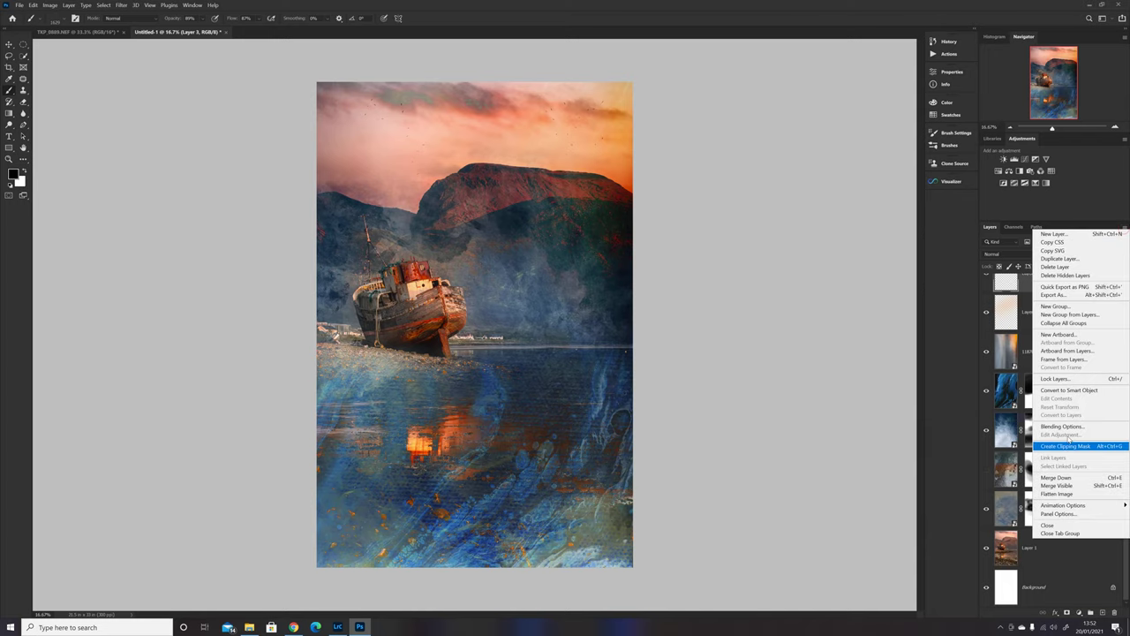
{"action": "left_click", "coordinate": [1058, 486]}
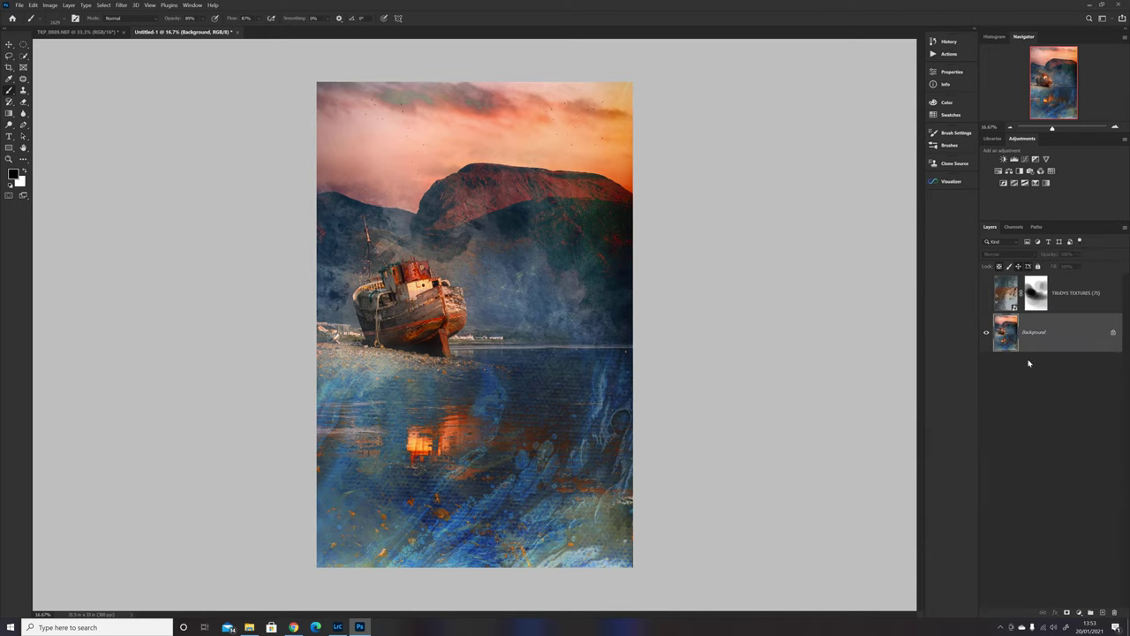
{"action": "left_click_drag", "start_coordinate": [1005, 293], "coordinate": [1117, 609]}
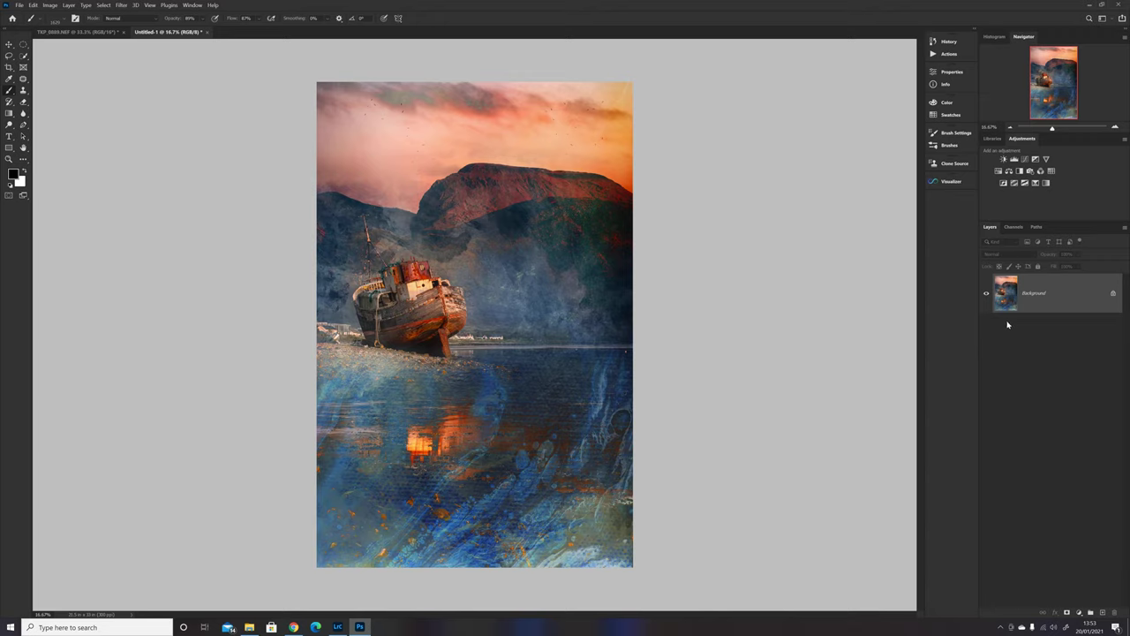
- Adjust the merged image's Levels with a white input level of 233 and slightly darker midtones
{"action": "key", "text": "ctrl+l"}
{"action": "left_click_drag", "start_coordinate": [835, 191], "coordinate": [824, 194]}
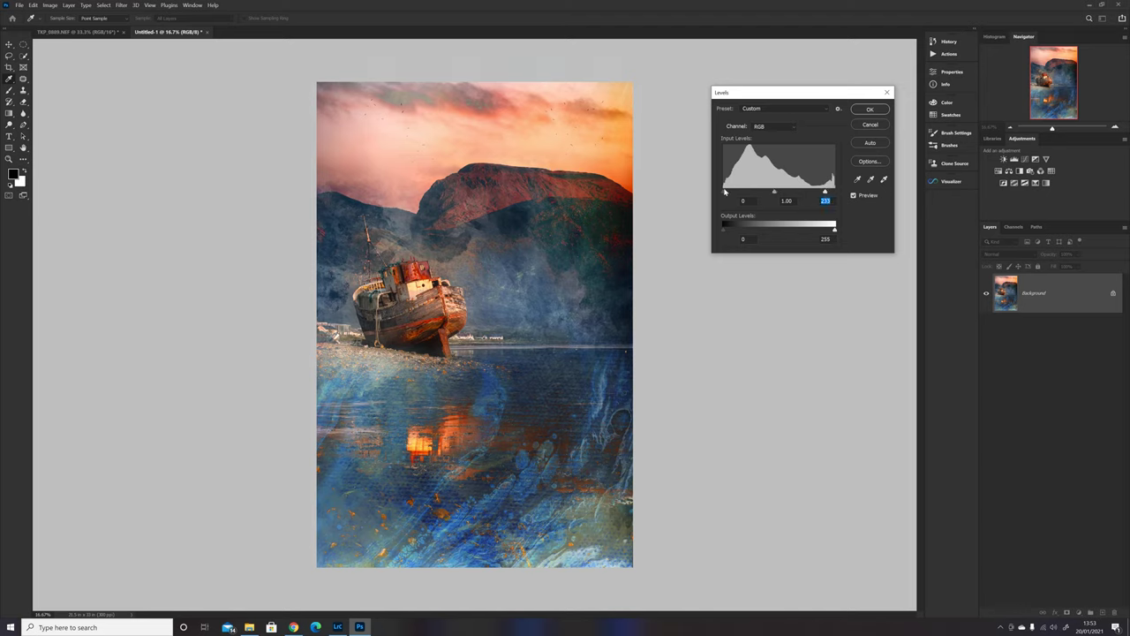
{"action": "left_click_drag", "start_coordinate": [724, 194], "coordinate": [720, 230]}
{"action": "mouse_move", "coordinate": [833, 230]}
{"action": "left_mouse_down"}
{"action": "mouse_move", "coordinate": [815, 230]}
{"action": "mouse_move", "coordinate": [837, 231]}
{"action": "left_mouse_up"}
{"action": "mouse_move", "coordinate": [775, 195]}
{"action": "left_mouse_down"}
{"action": "mouse_move", "coordinate": [788, 195]}
{"action": "mouse_move", "coordinate": [778, 196]}
{"action": "left_mouse_up"}
{"action": "left_click", "coordinate": [858, 109]}
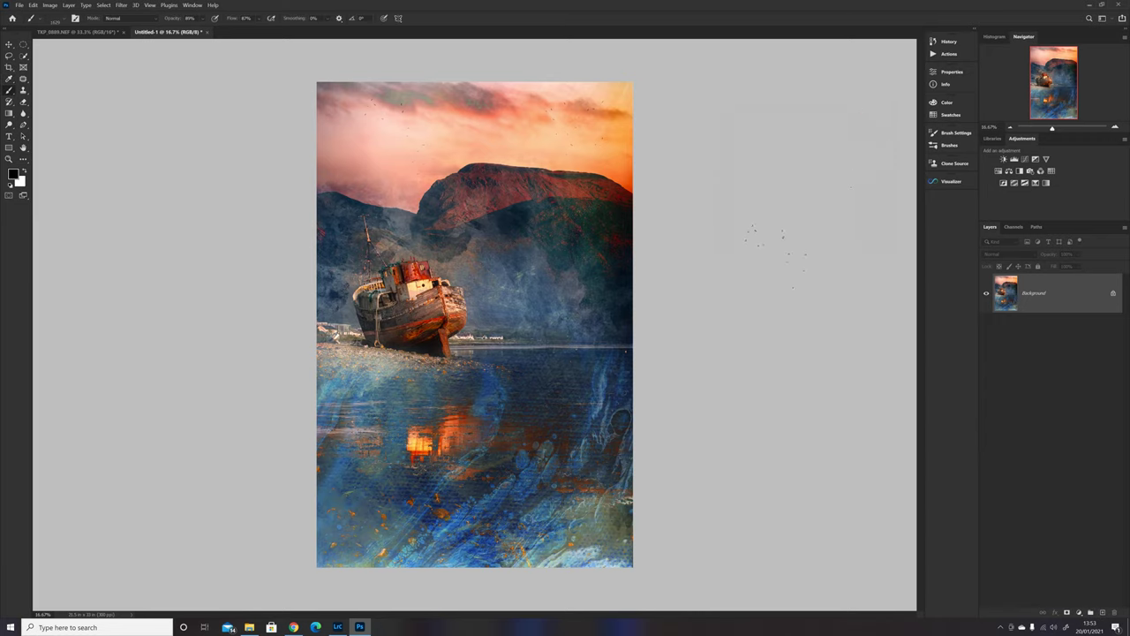
- Extend the canvas relatively by 4 inches in width and 4 inches in height with white to create a border
{"action": "left_click", "coordinate": [50, 5]}
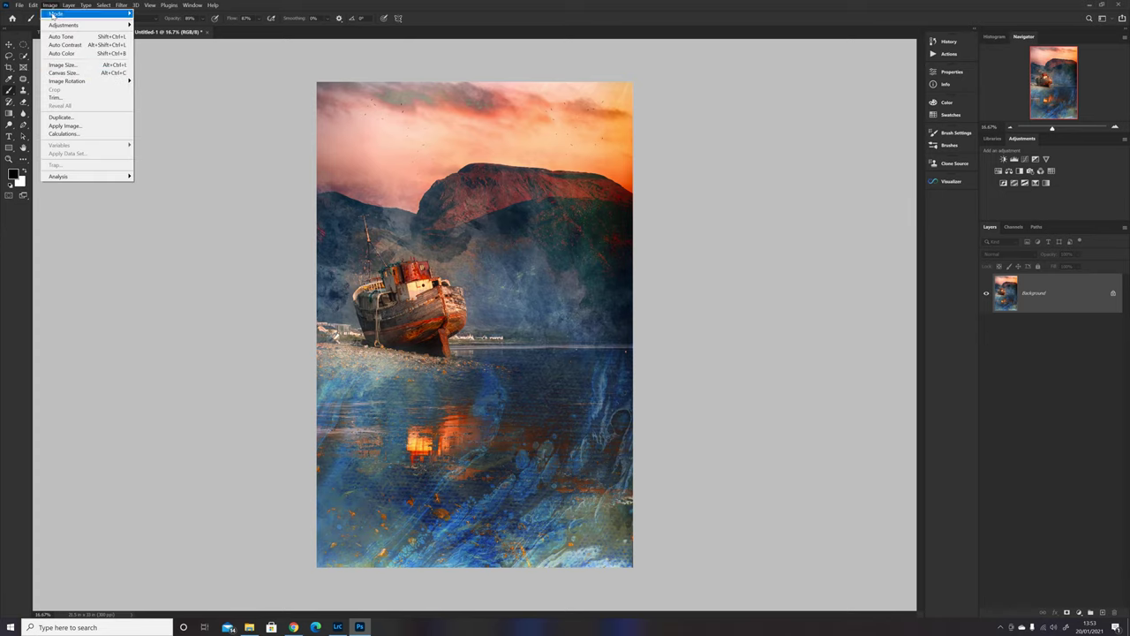
{"action": "left_click", "coordinate": [65, 74]}
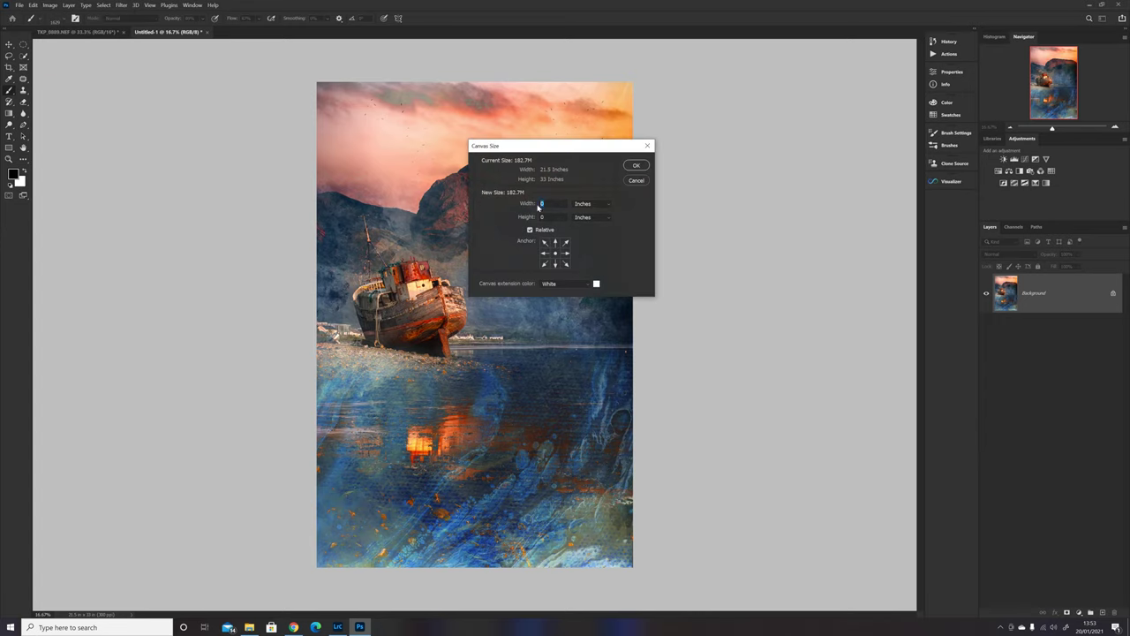
{"action": "type", "text": "44"}
{"action": "left_click", "coordinate": [636, 165]}
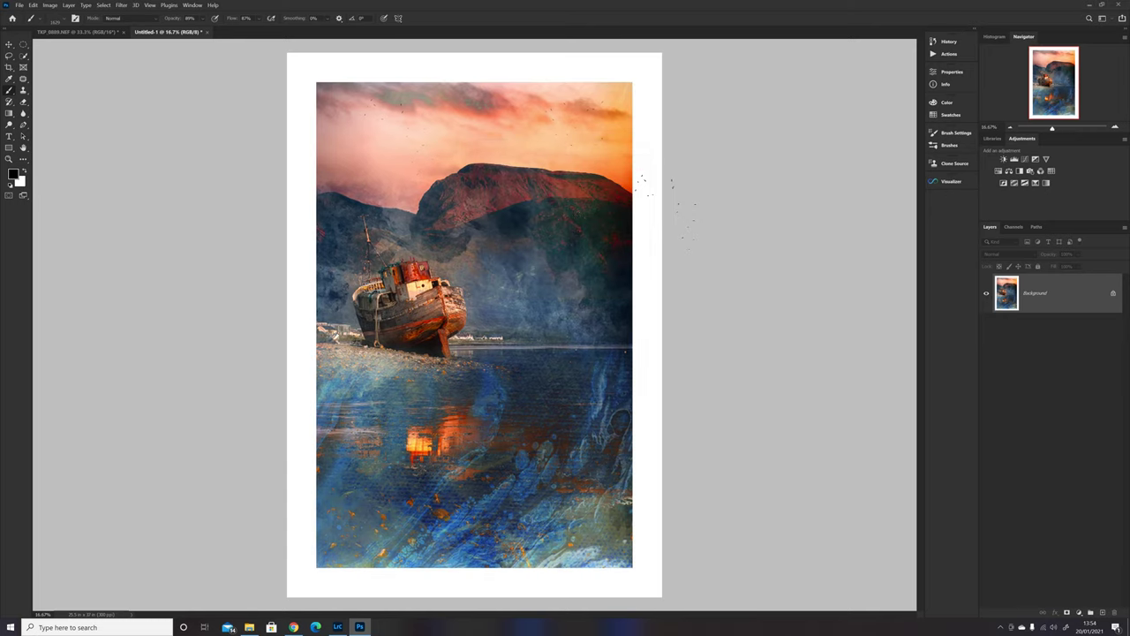
{"action": "key", "text": "ctrl+minus"}
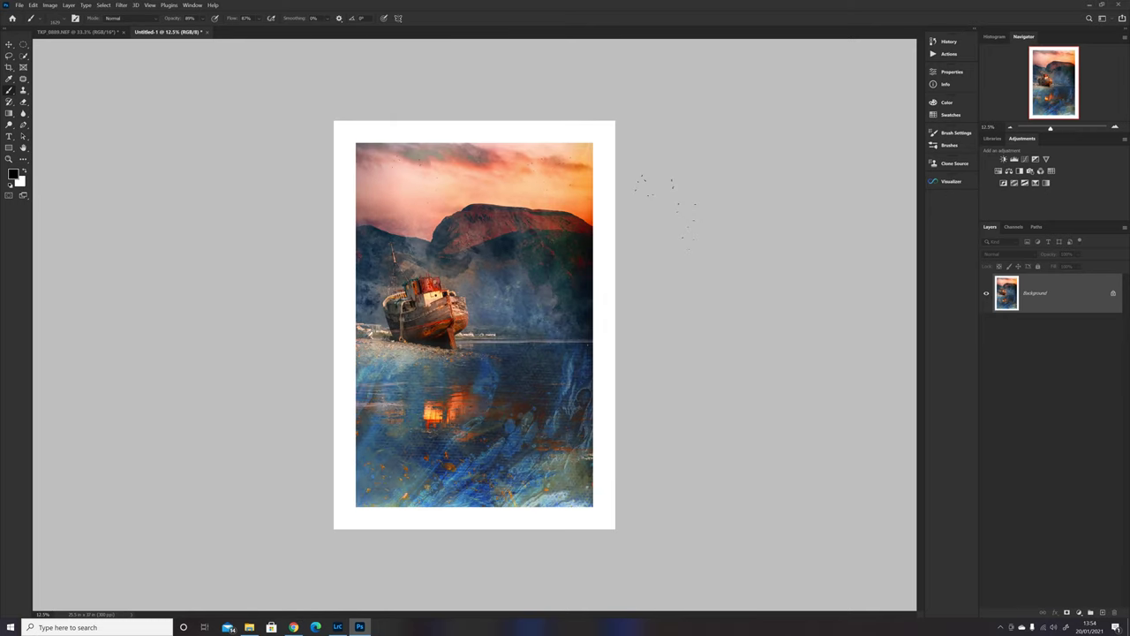